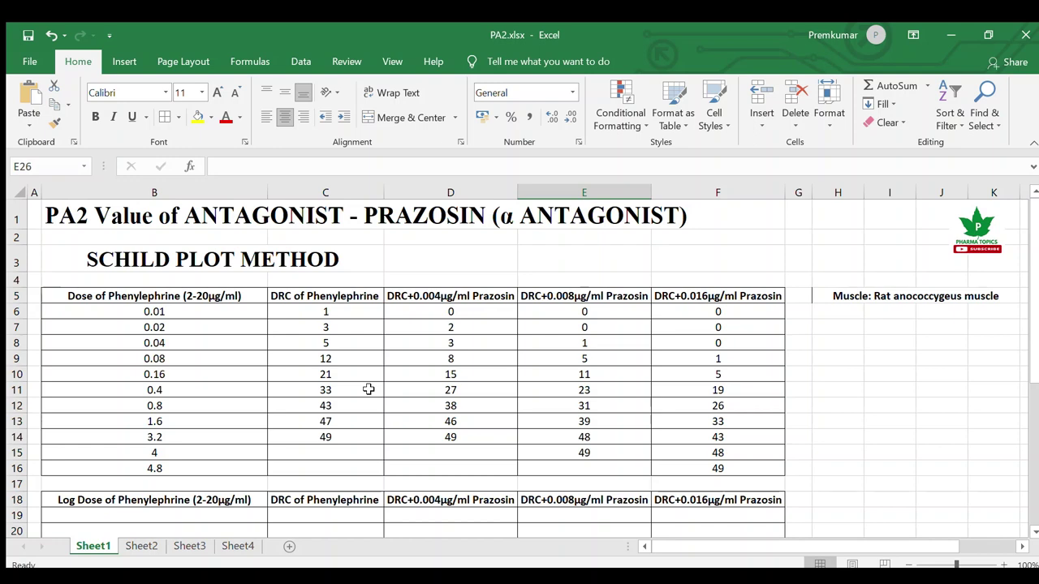
scroll(368, 389, "down", 2)
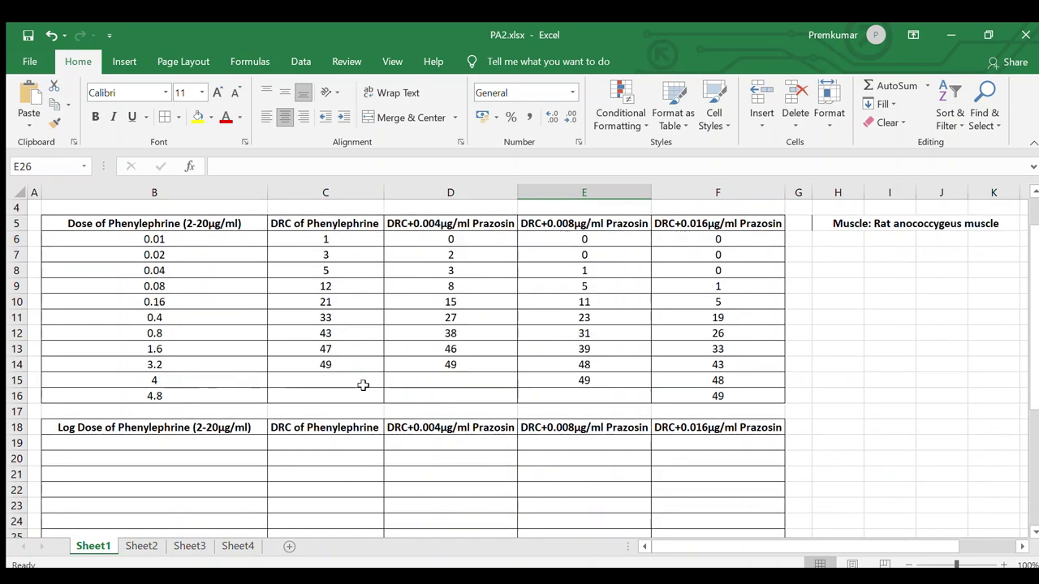
scroll(366, 387, "up", 2)
scroll(363, 386, "down", 3)
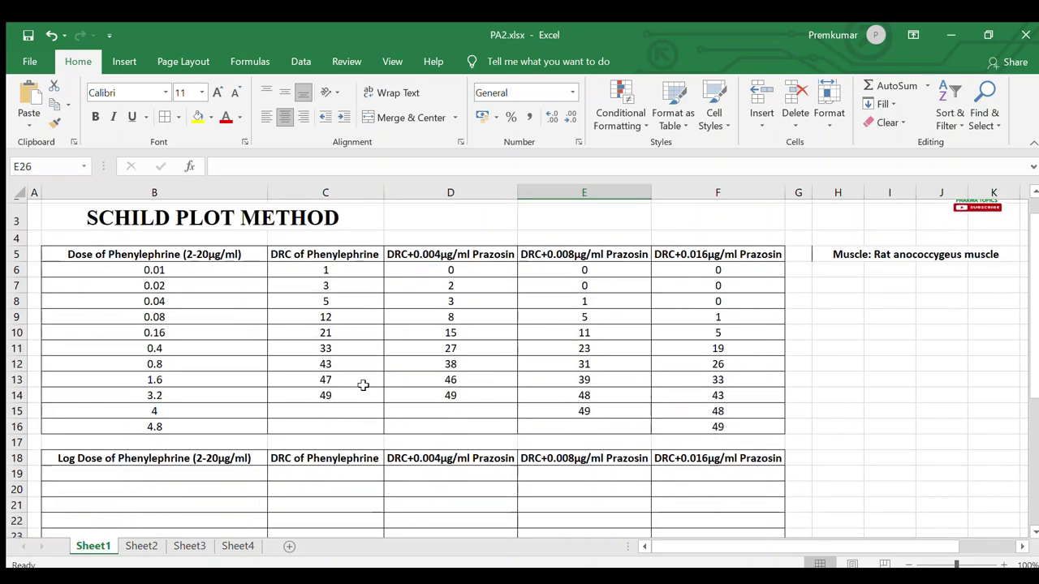
scroll(363, 386, "up", 3)
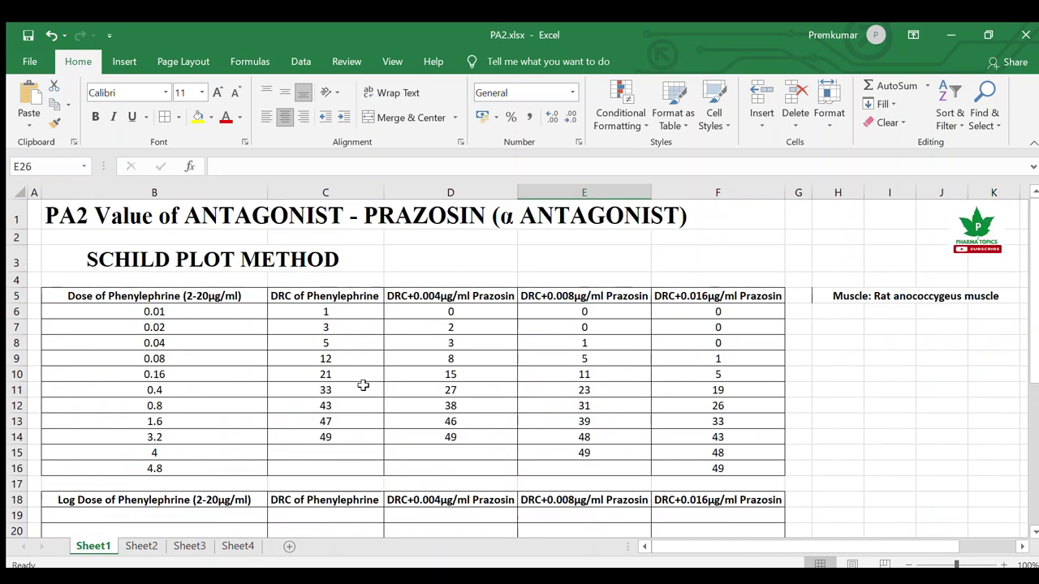
Step: Enter the formula =LOG(B6,10) in B19 to compute the log of the first phenylephrine dose
scroll(363, 385, "down", 2)
left_click(178, 395)
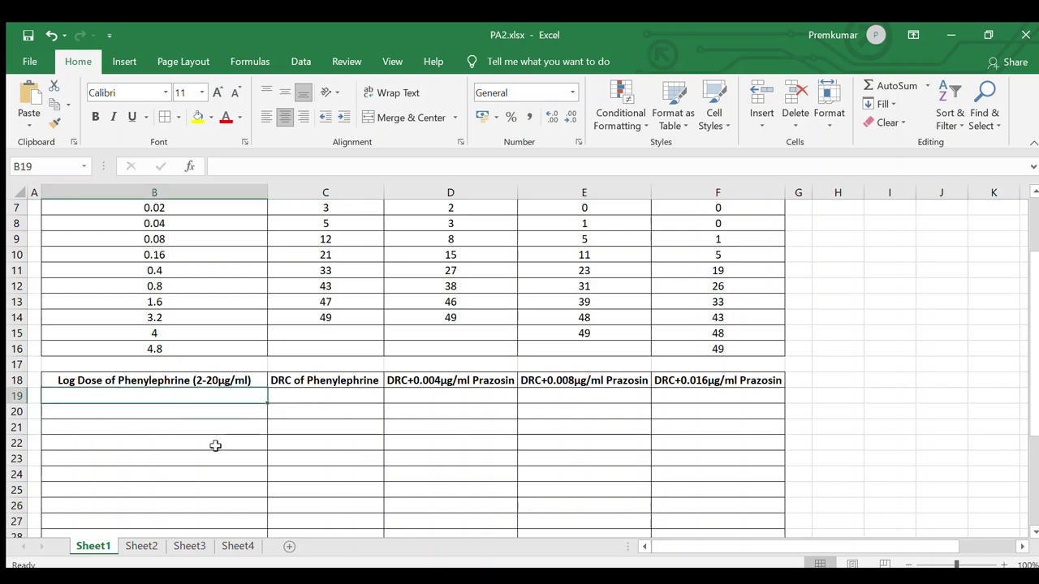
type("=log")
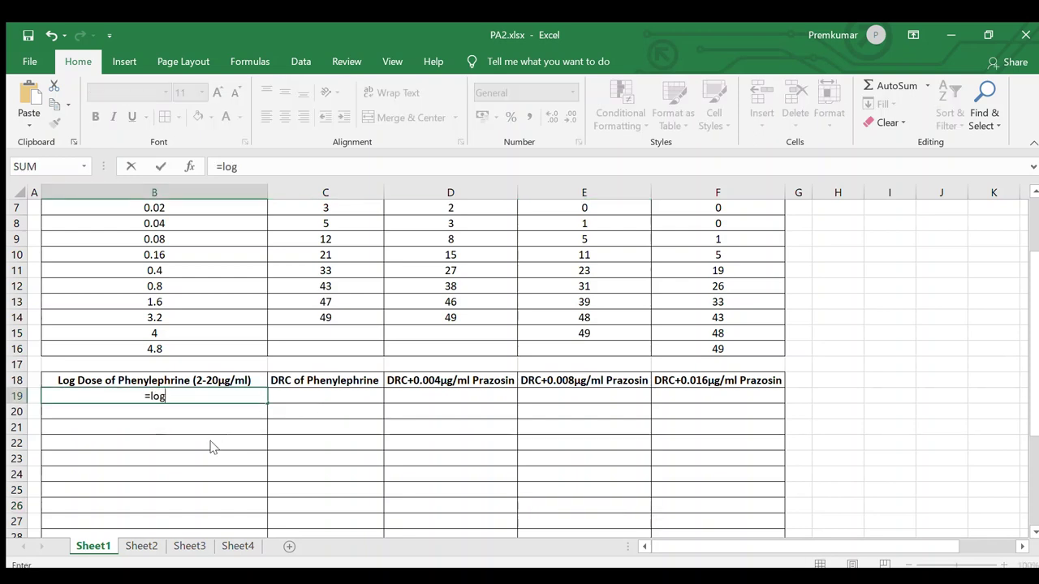
type("(")
scroll(214, 446, "up", 2)
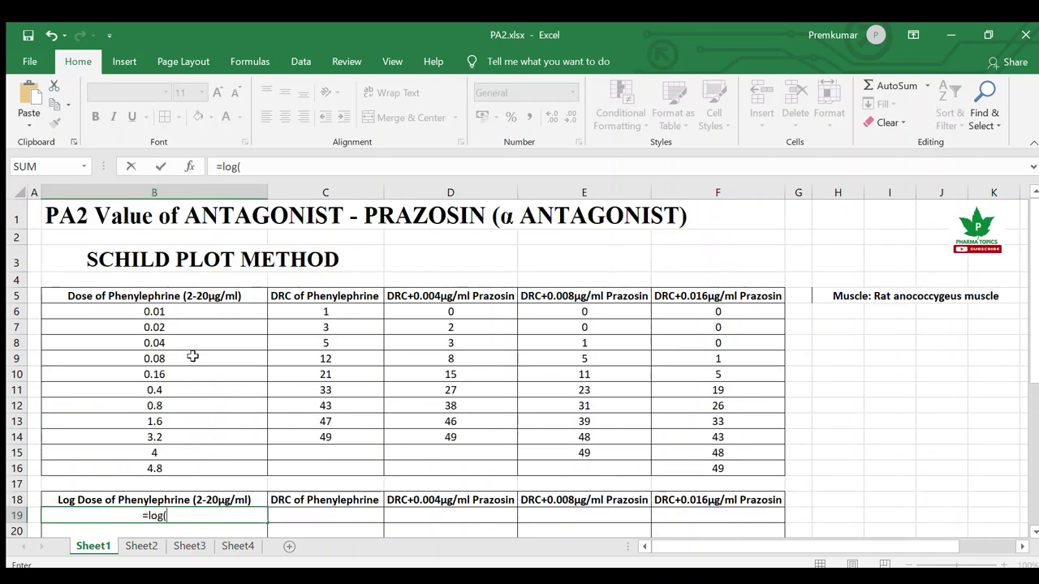
left_click(188, 310)
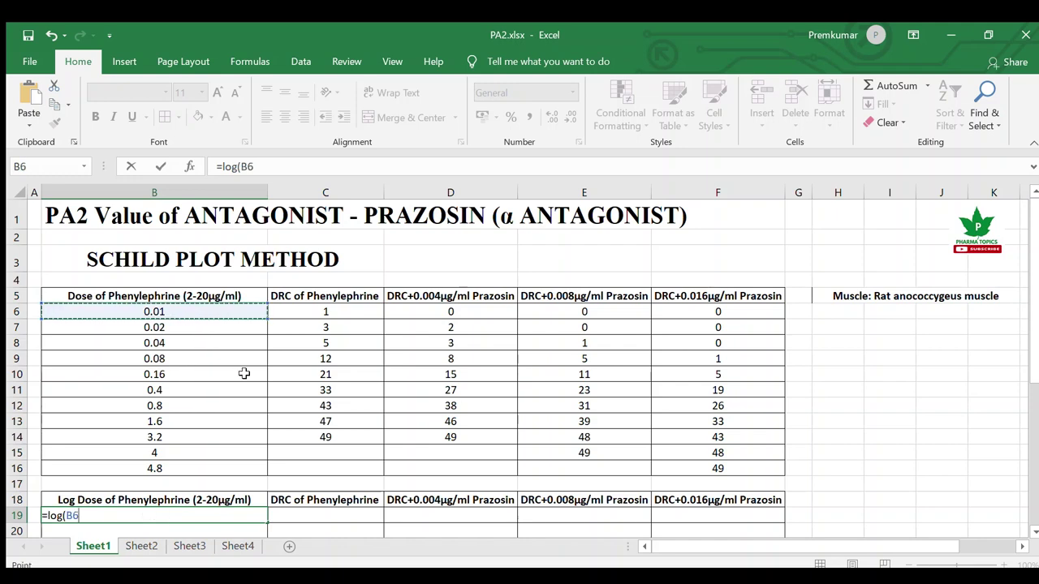
type(",1o)")
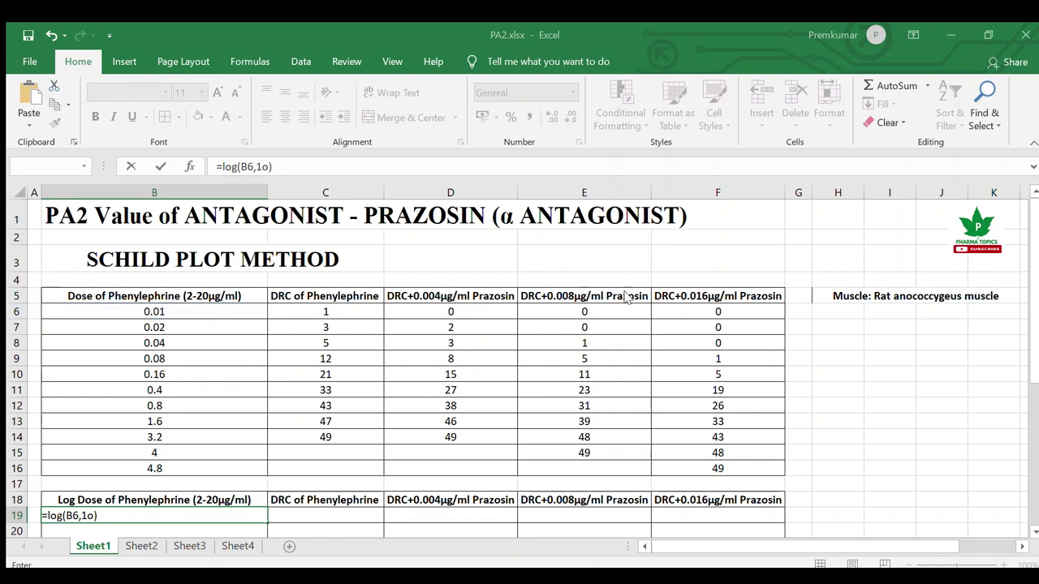
scroll(307, 444, "down", 1)
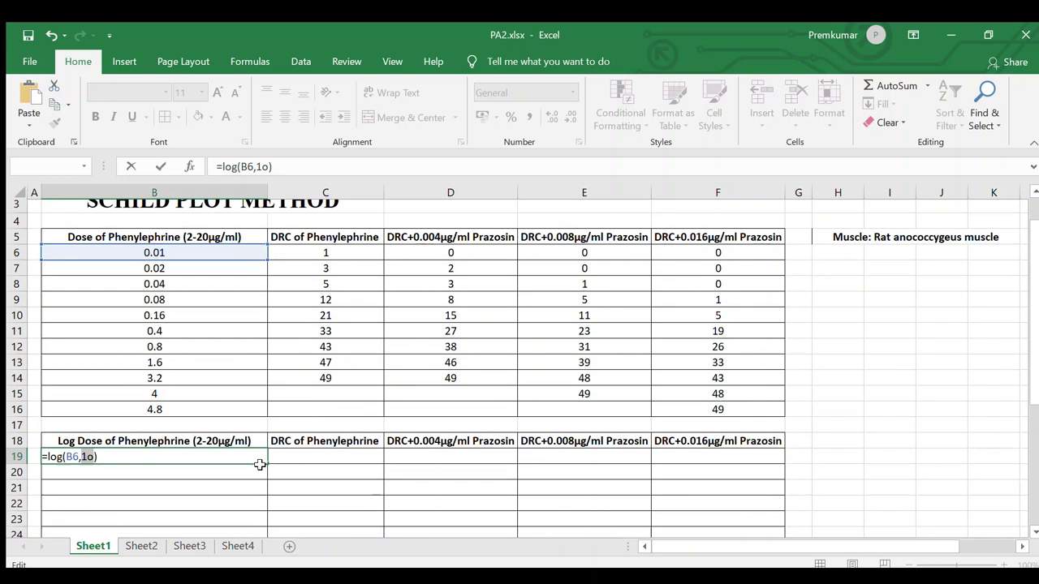
double_click(91, 444)
left_click(95, 445)
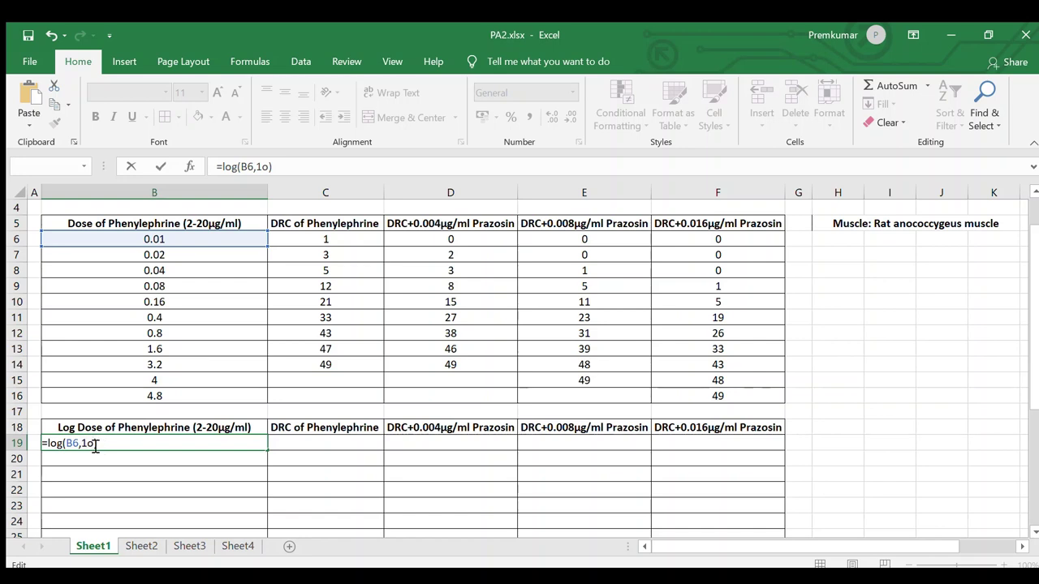
key("BackSpace")
type("0")
key("Return")
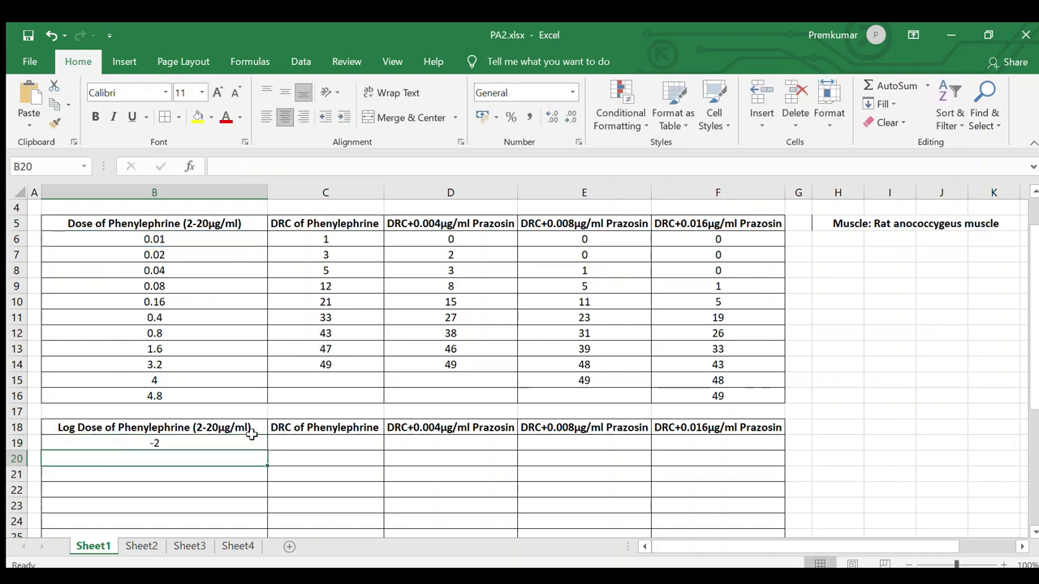
Step: Fill the log dose formula from B19 down to B29
scroll(268, 390, "down", 2)
left_click(251, 348)
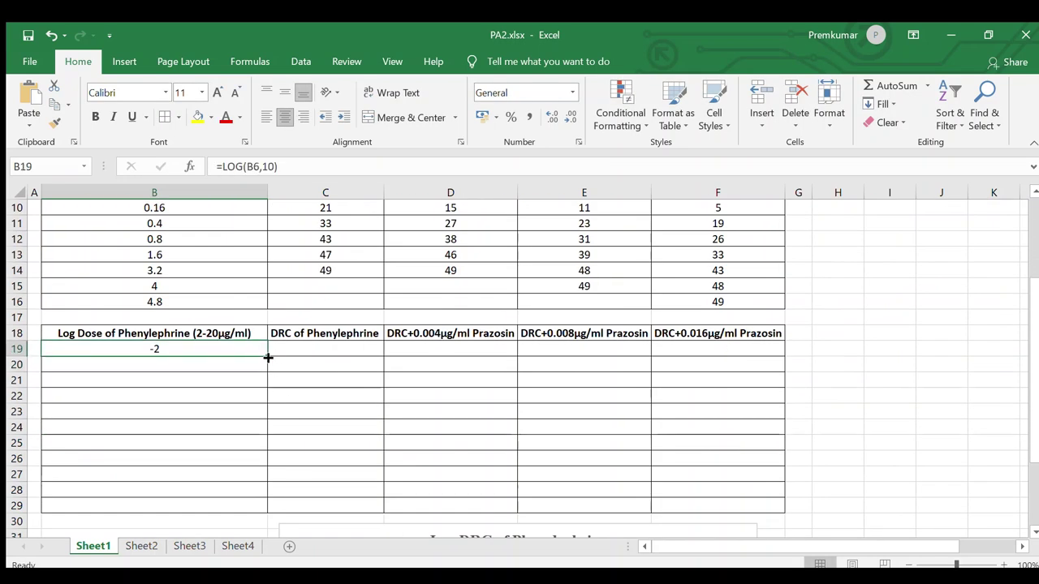
left_click_drag(268, 357, 266, 510)
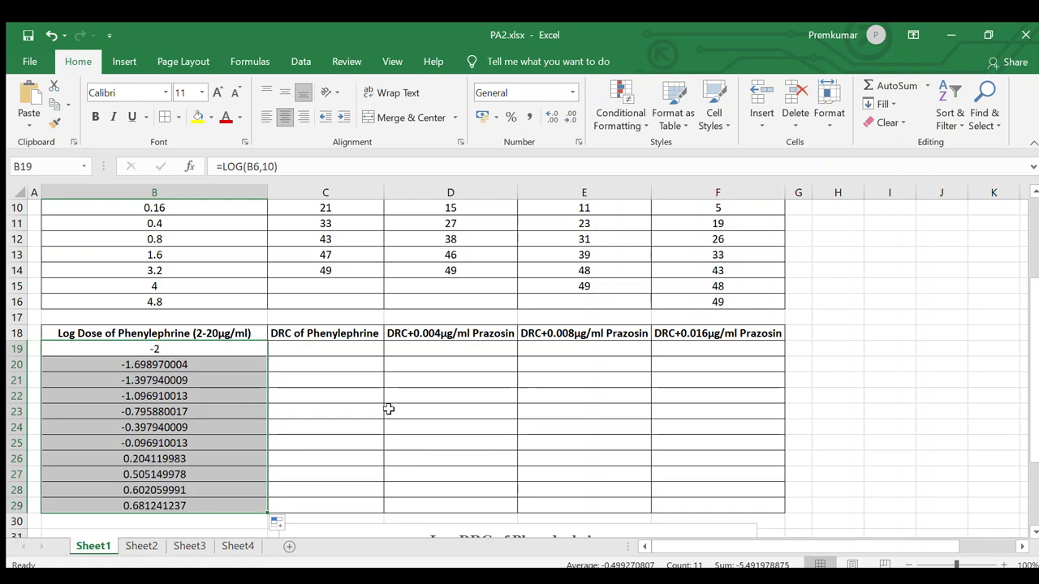
Step: Enter =(C6/49)*100 in C19 to express the first phenylephrine response as a percentage of the maximum
scroll(387, 409, "up", 2)
scroll(387, 408, "down", 1)
left_click(341, 398)
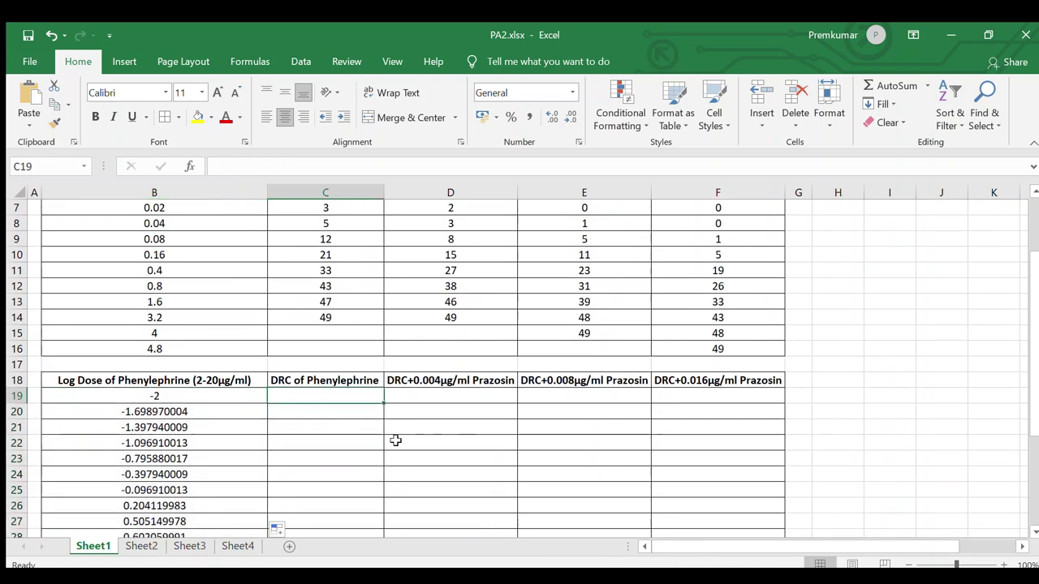
type("=")
scroll(395, 439, "up", 2)
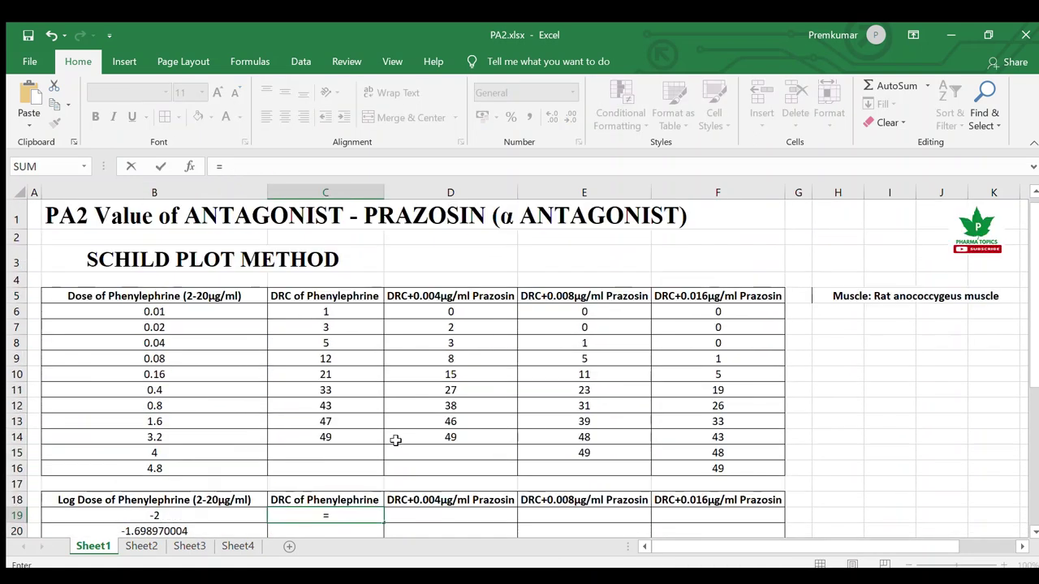
left_click(345, 312)
type("/")
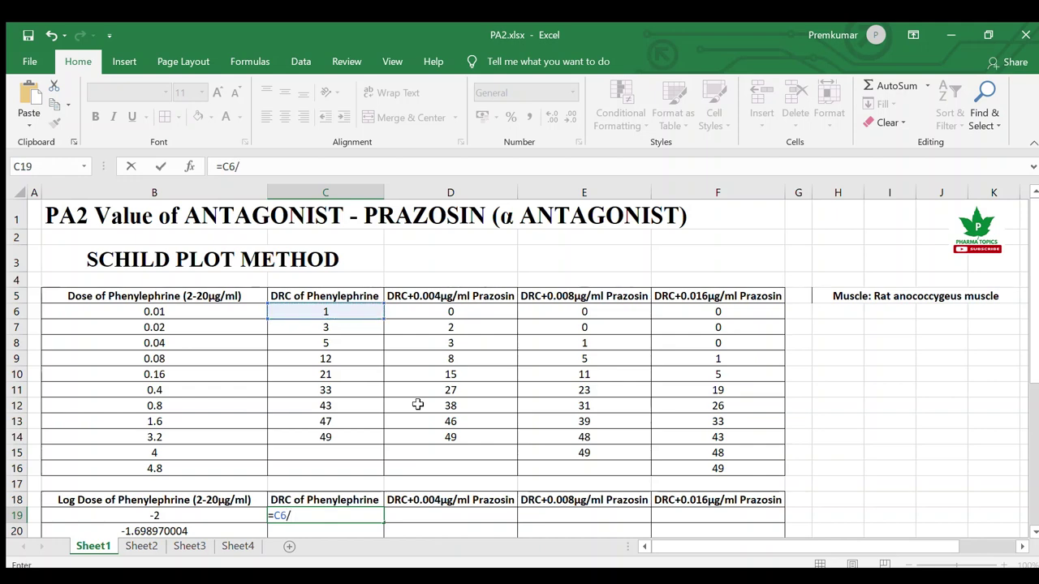
type("49")
left_click(222, 167)
type("(")
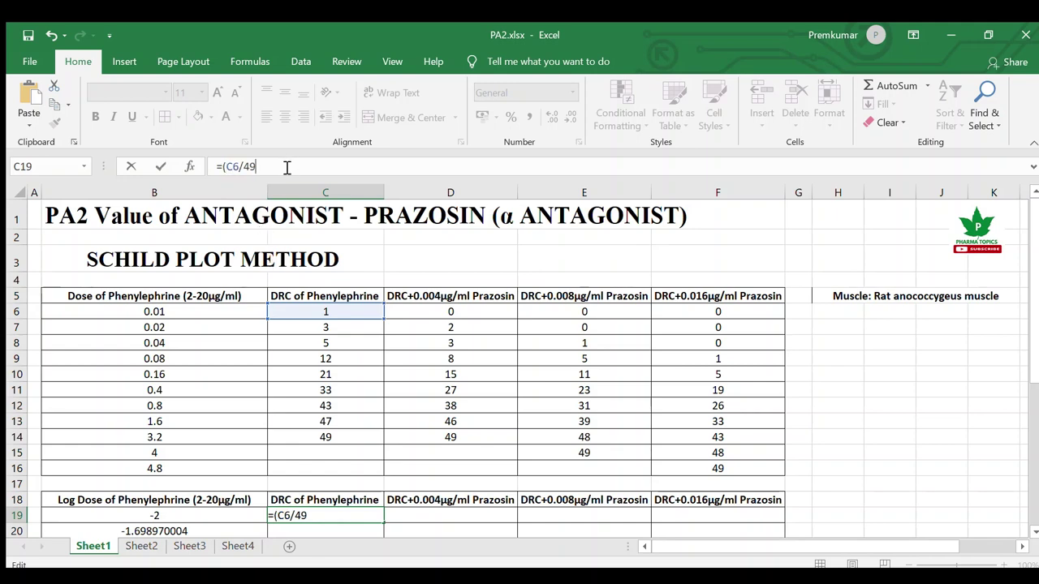
type(")*100")
key("Return")
Step: Fill the phenylephrine percentage formula from C19 down to C27
scroll(345, 307, "down", 3)
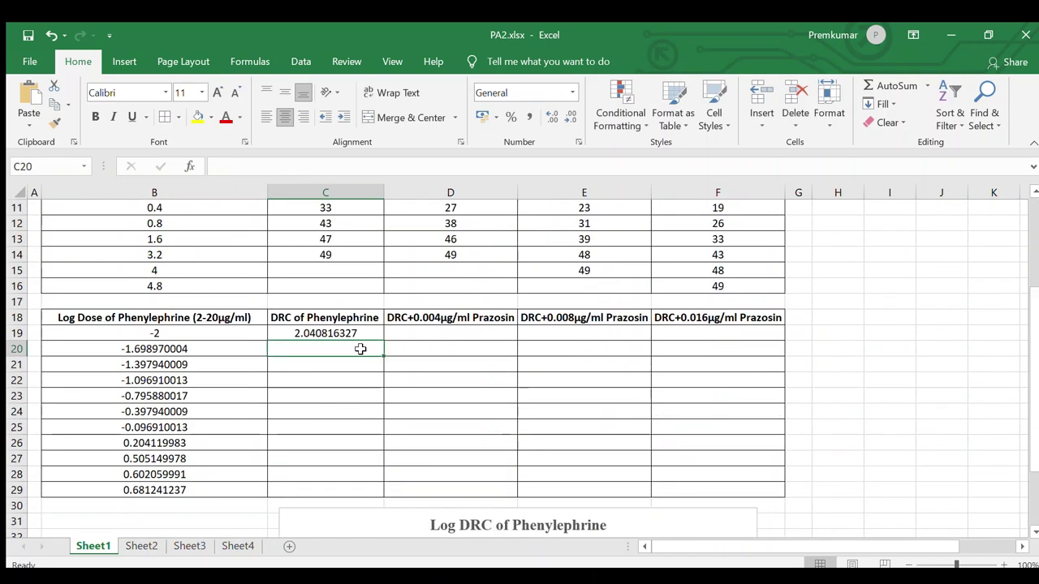
left_click(351, 333)
left_click_drag(383, 342, 389, 470)
Step: Enter =(D6/49)*100 in D19 for the percentage response with 0.004 µg/ml Prazosin
scroll(468, 408, "up", 1)
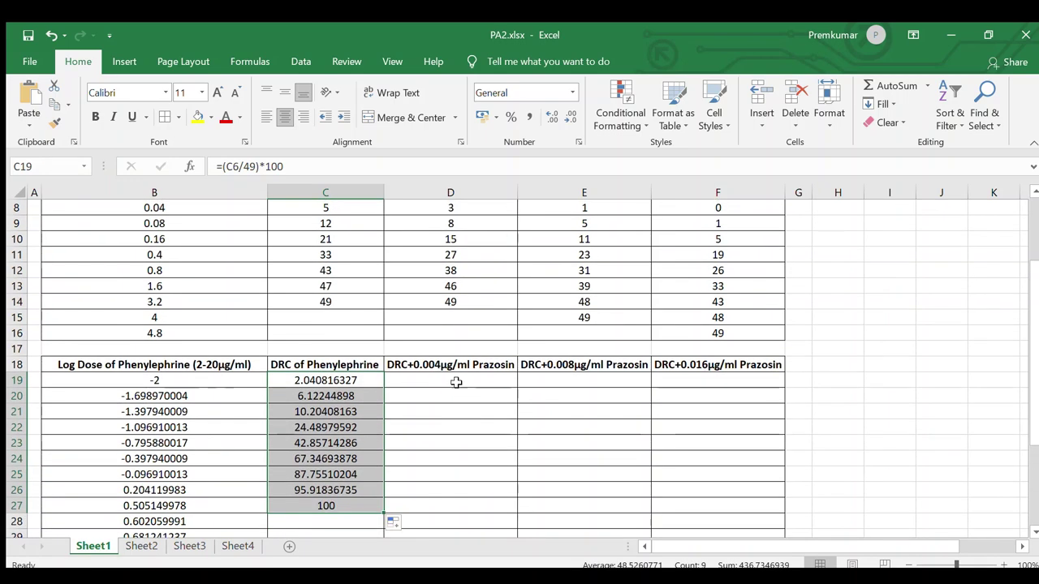
left_click(451, 376)
scroll(515, 405, "up", 2)
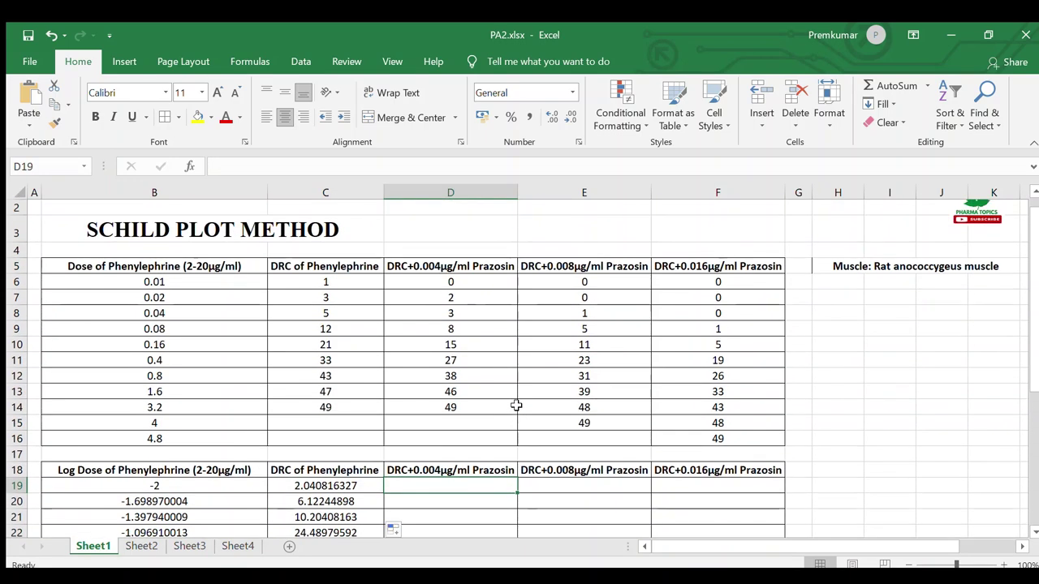
type("=")
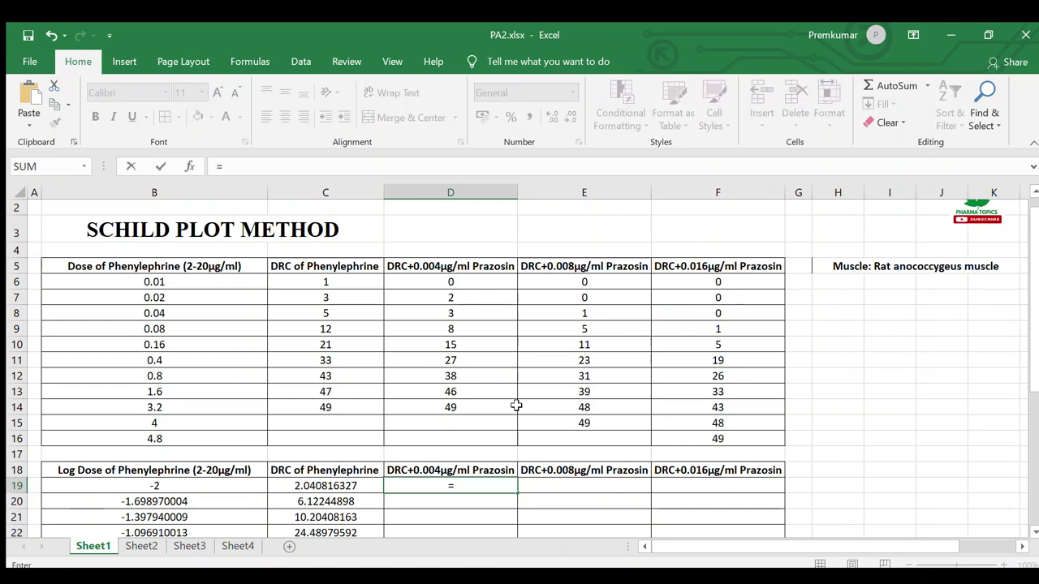
left_click(485, 280)
type("/")
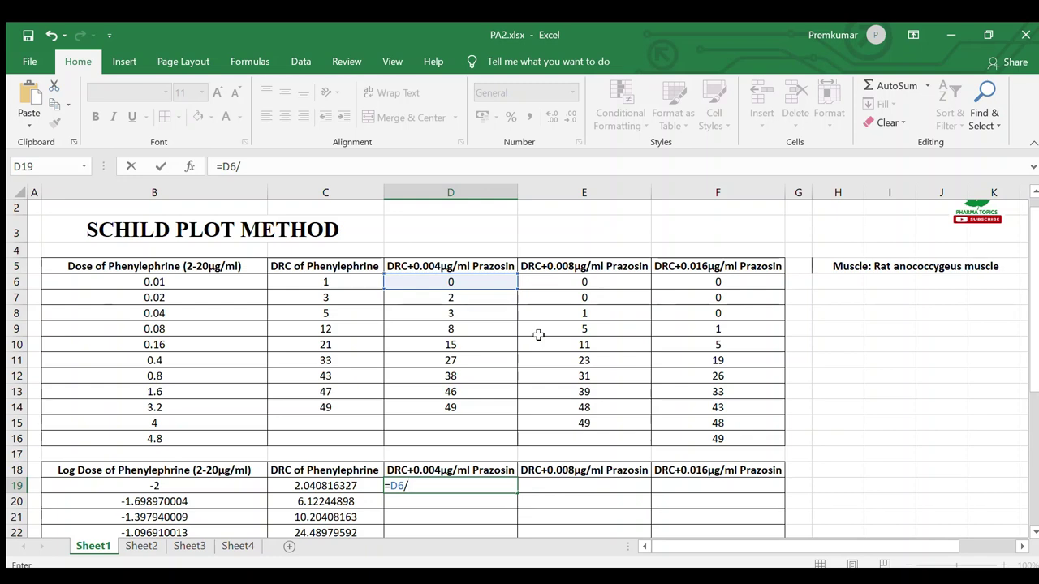
type("49")
left_click(223, 167)
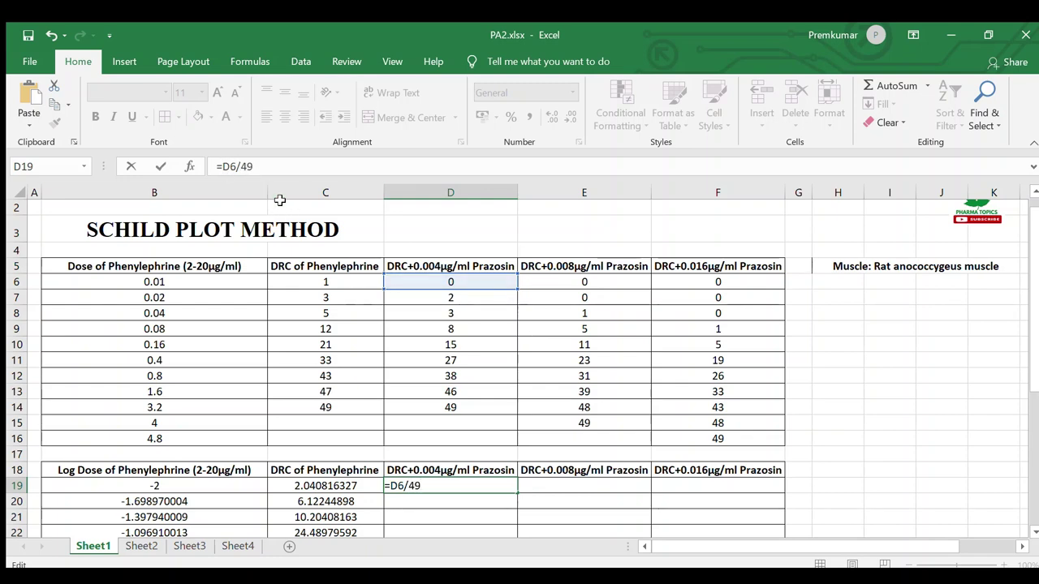
type("(")
key("End")
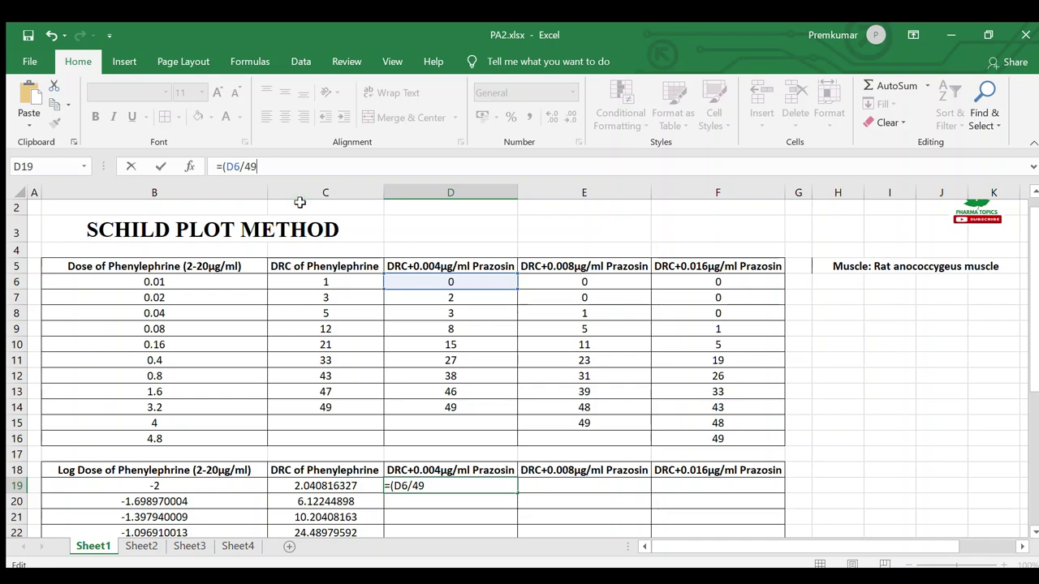
type(")*100")
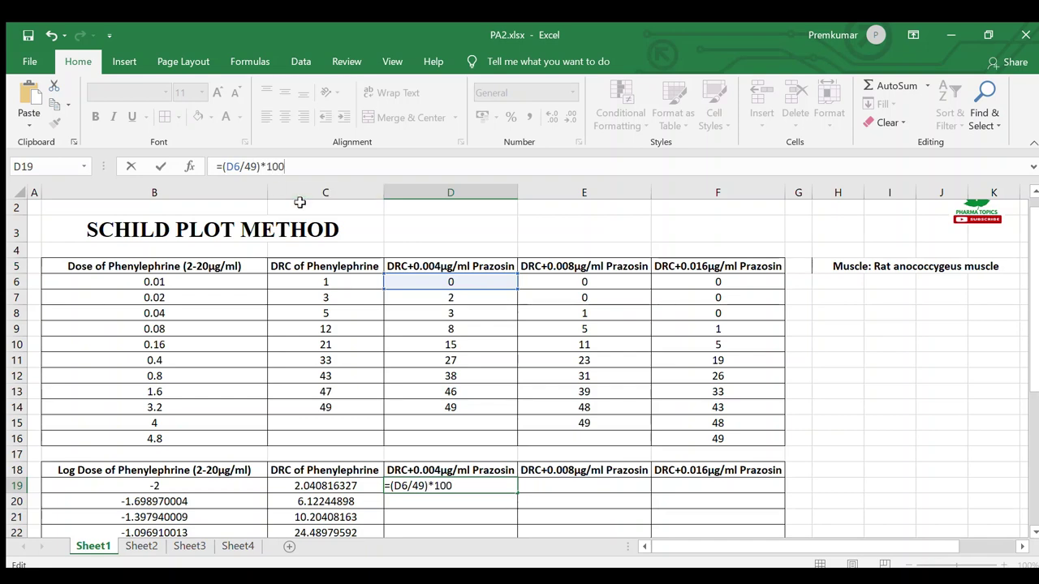
key("Return")
Step: Fill the 0.004 µg/ml Prazosin percentage formula from D19 down to D27
scroll(412, 308, "down", 2)
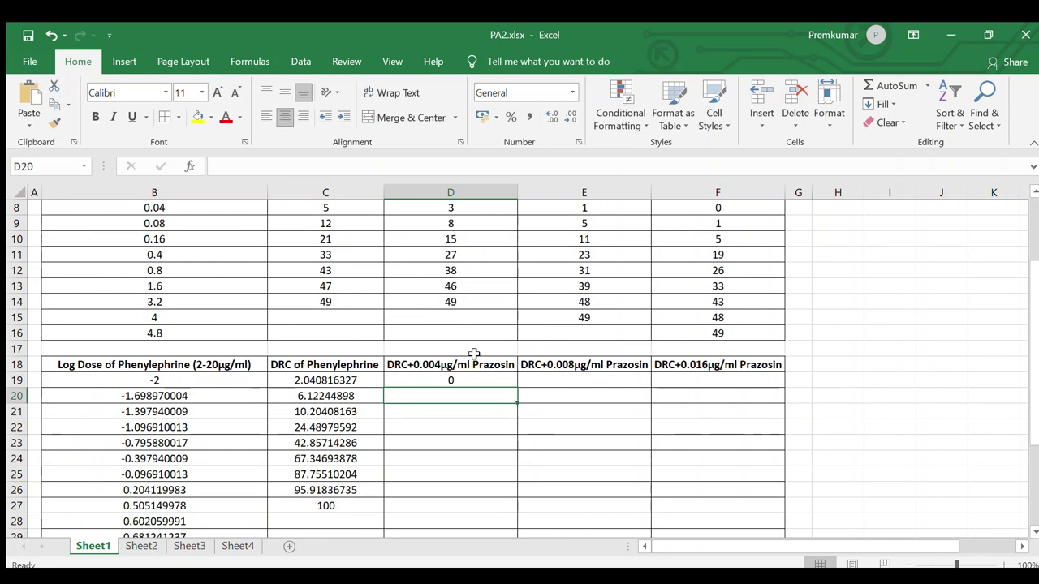
left_click(487, 380)
left_click_drag(518, 390, 531, 512)
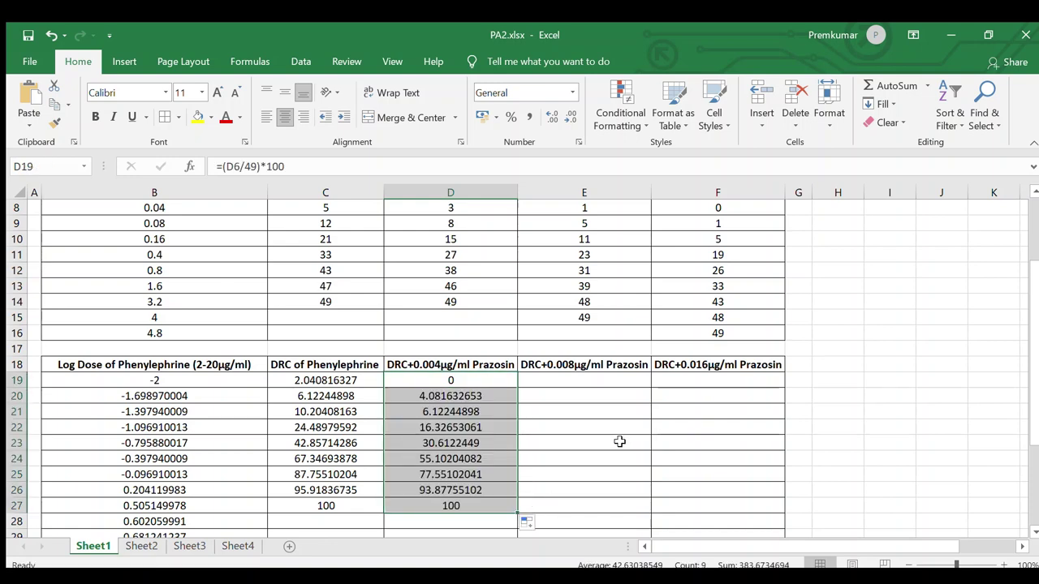
Step: Enter =(E6/49)*100 in E19 for the percentage response with 0.008 µg/ml Prazosin
scroll(619, 442, "up", 2)
left_click(583, 486)
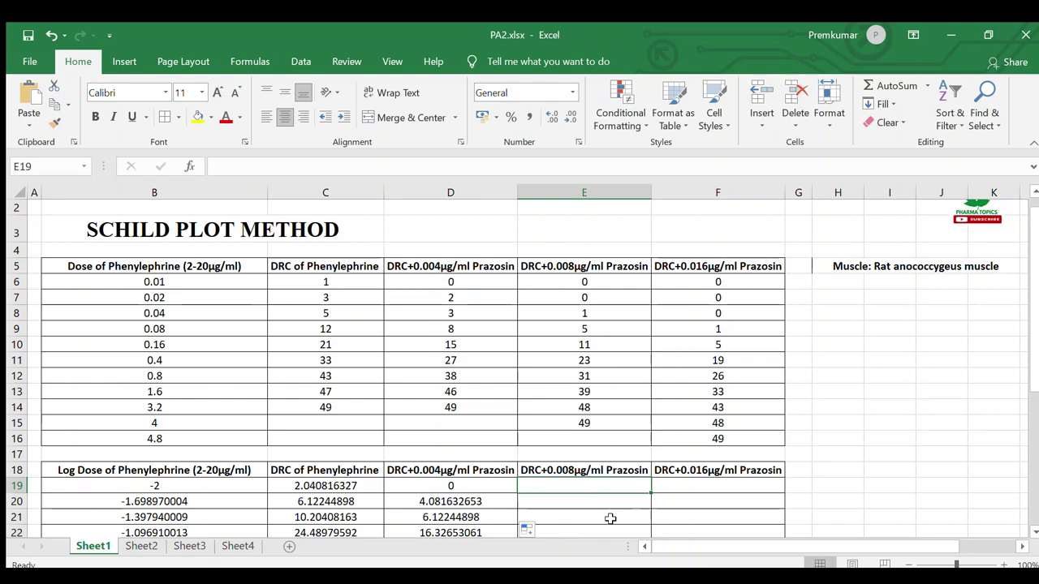
type("=")
left_click(581, 282)
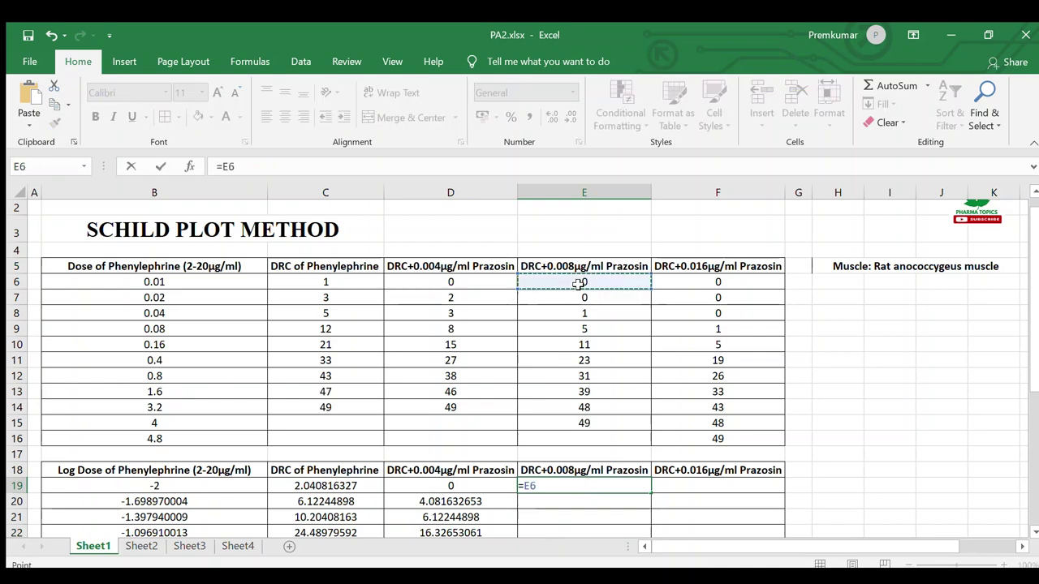
type("/")
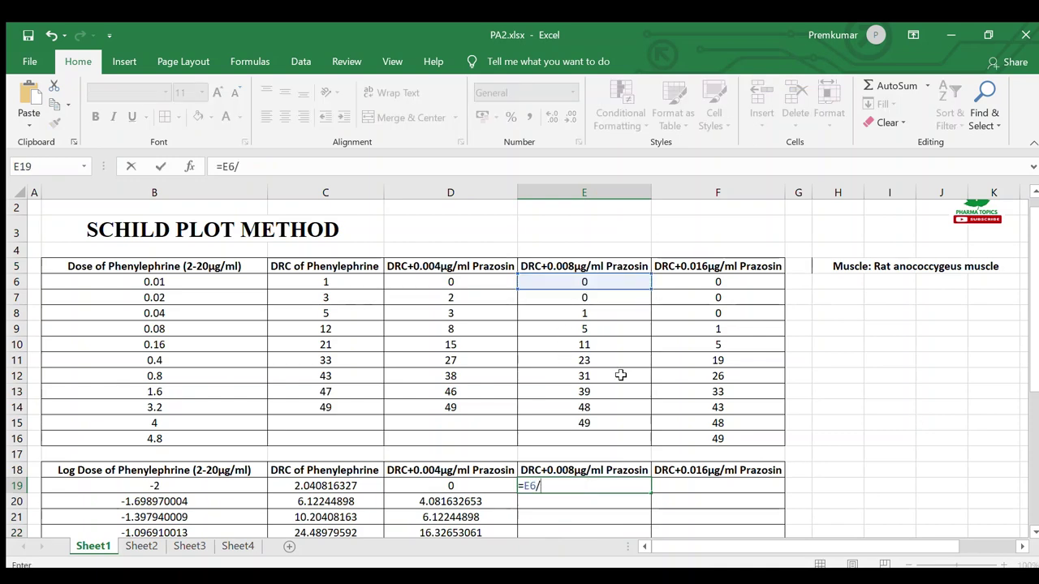
type("49")
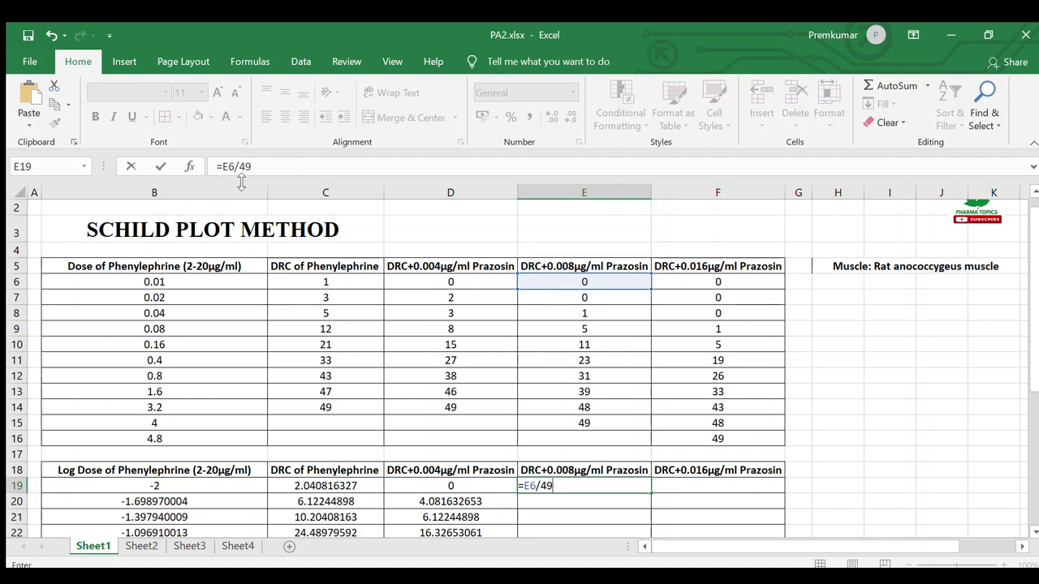
left_click(222, 166)
type("(")
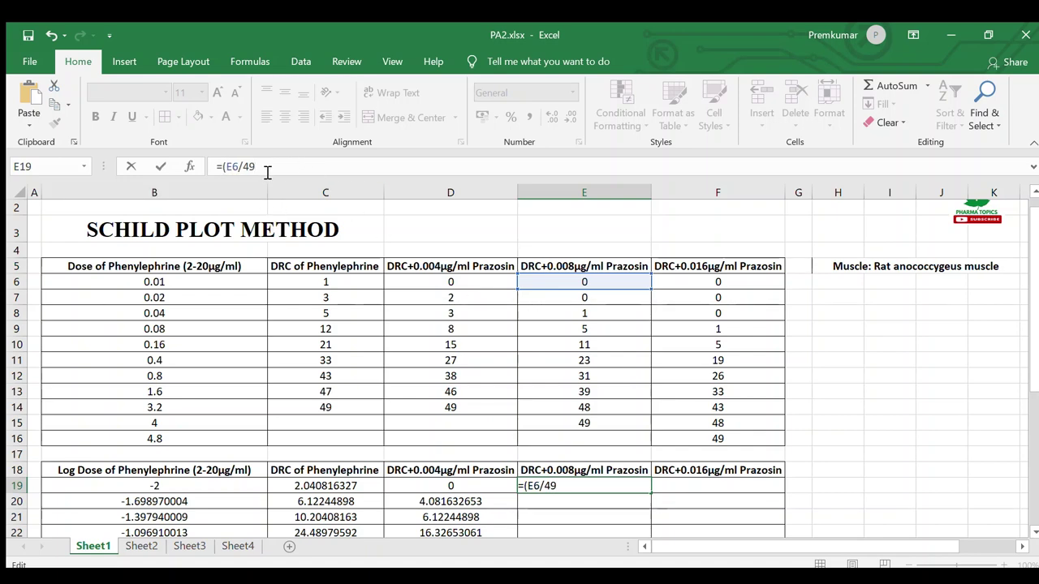
type(")*100")
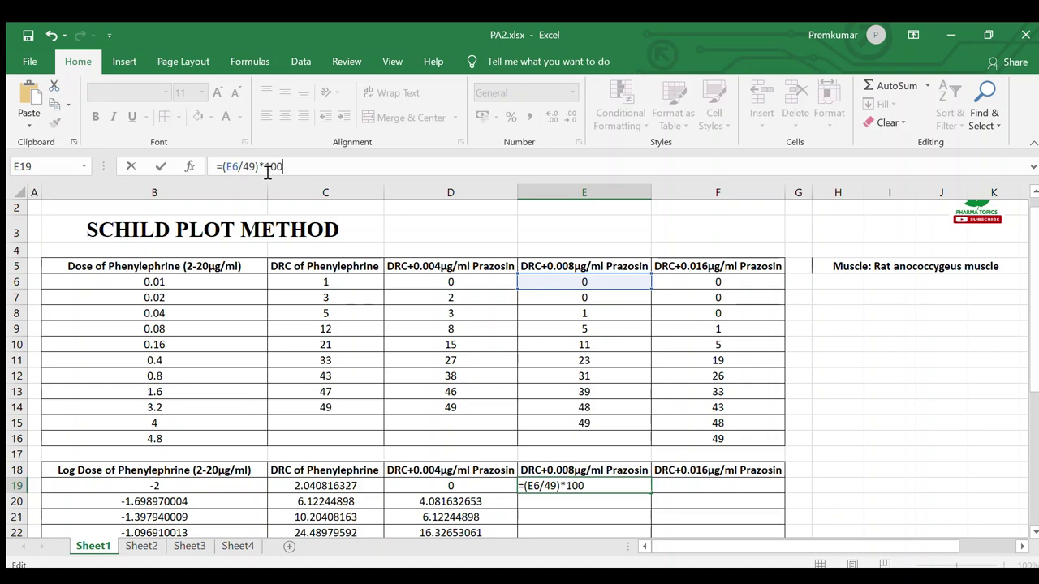
key("Return")
Step: Fill the 0.008 µg/ml Prazosin percentage formula from E19 down to E28
scroll(730, 315, "down", 1)
scroll(731, 314, "down", 2)
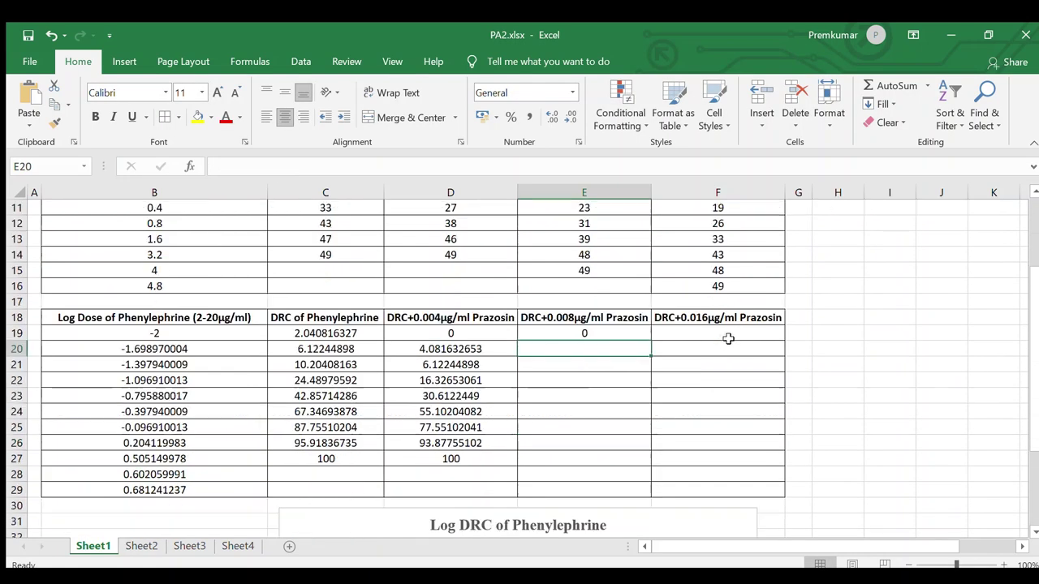
left_click(629, 334)
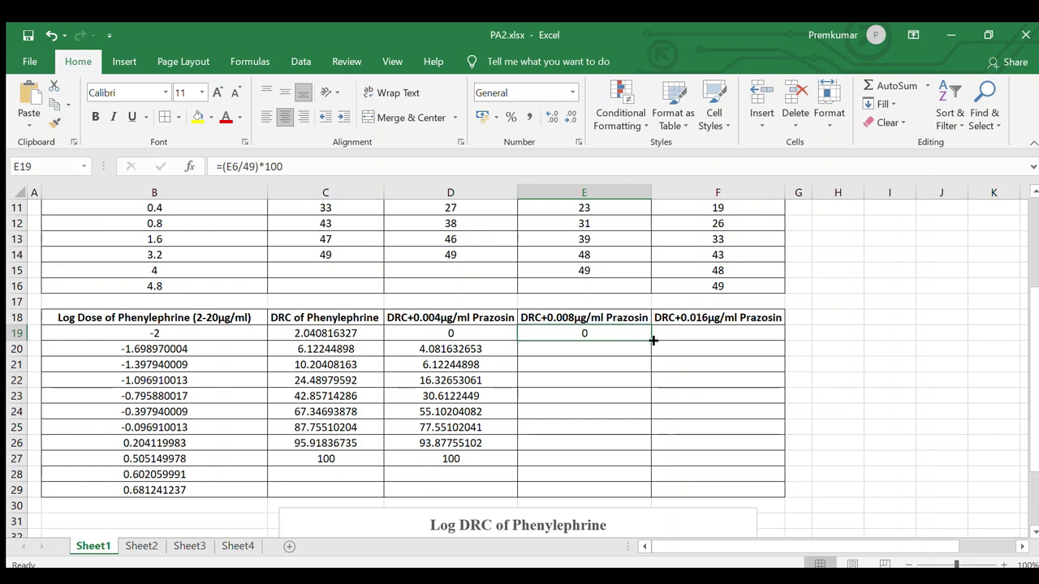
left_click_drag(654, 337, 654, 490)
Step: Enter =(F6/49)*100 in F19 for the percentage response with 0.016 µg/ml Prazosin
scroll(754, 398, "up", 2)
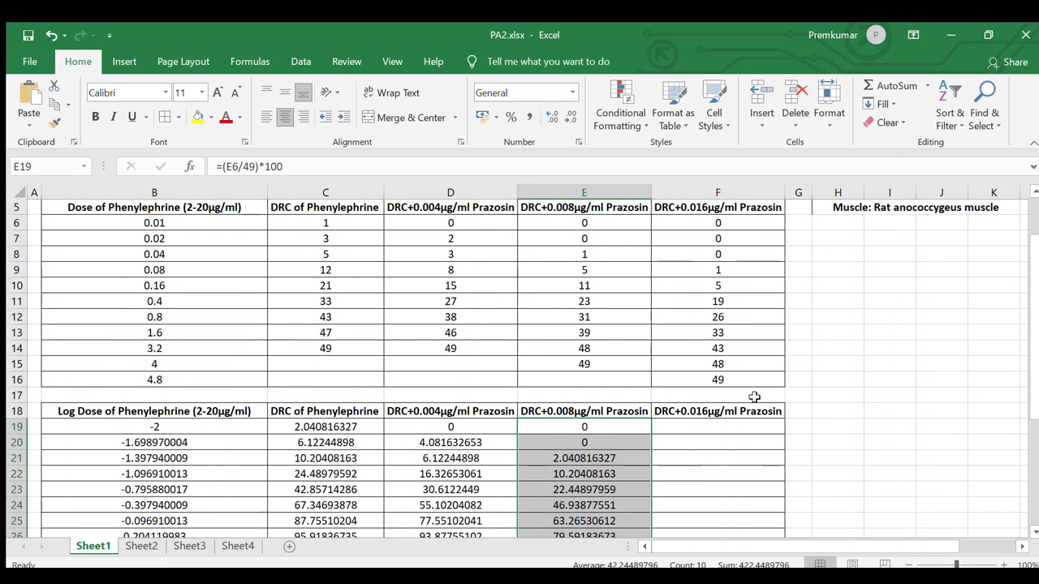
left_click(717, 427)
type("=")
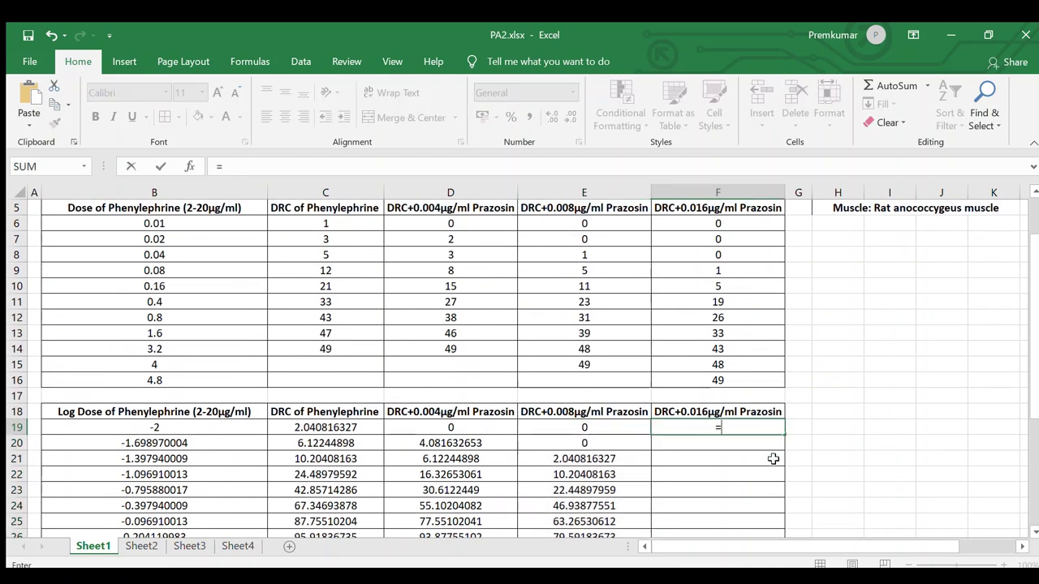
left_click(718, 224)
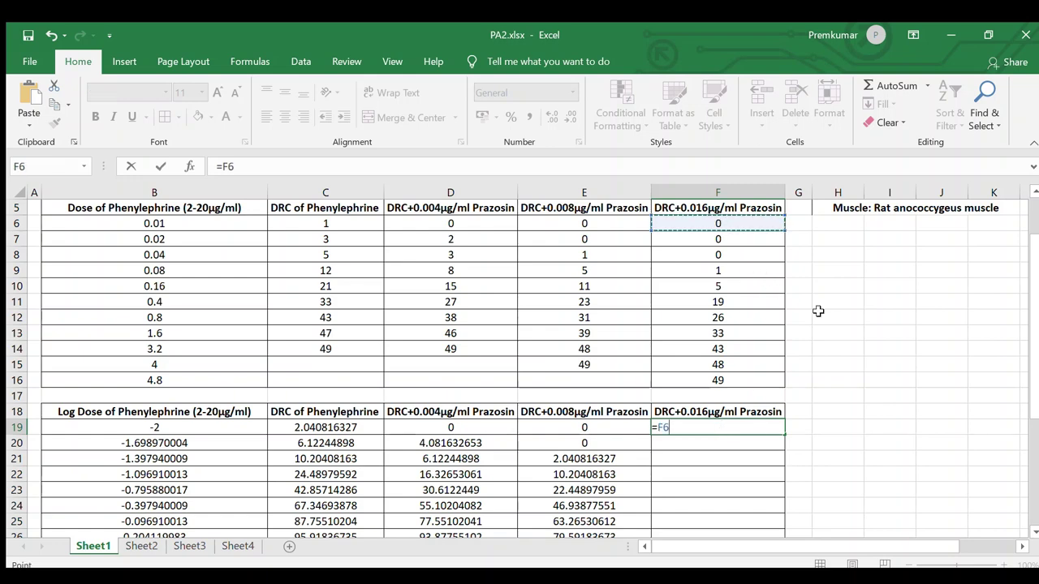
type("/")
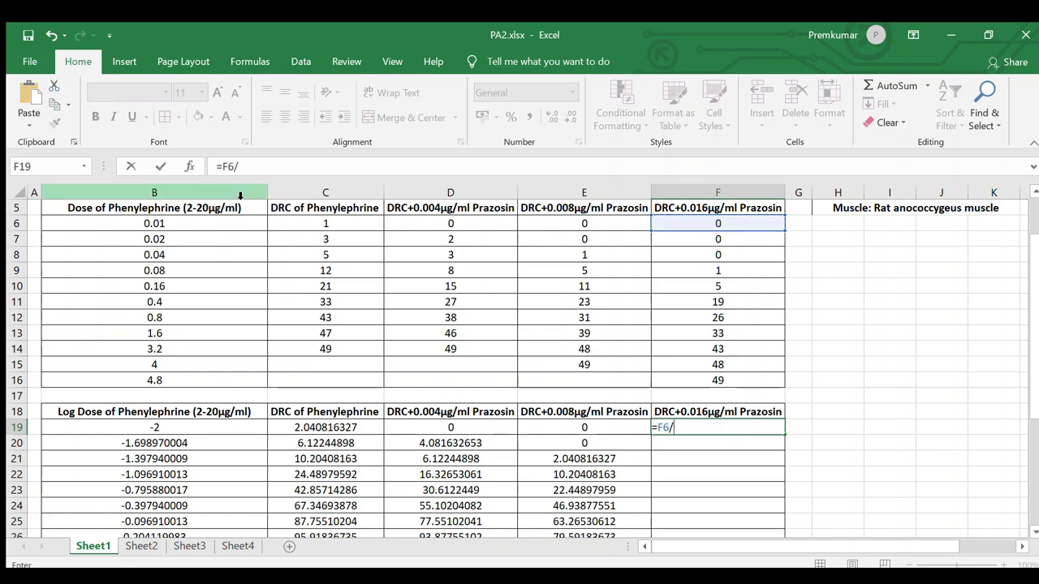
type("49")
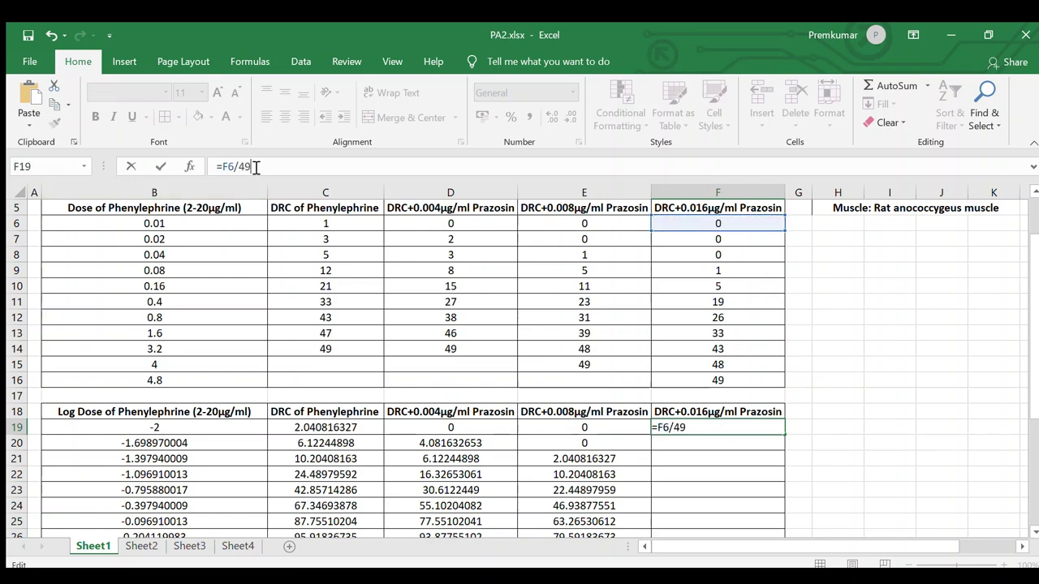
left_click_drag(220, 166, 235, 166)
key("Left")
type("(F6/49")
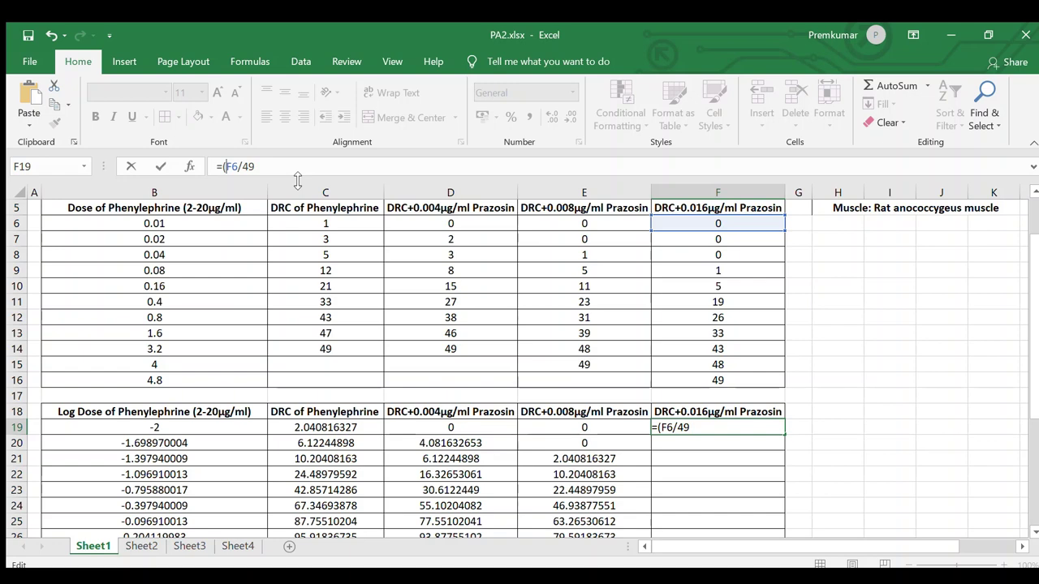
type(")*1090")
key("BackSpace")
key("BackSpace")
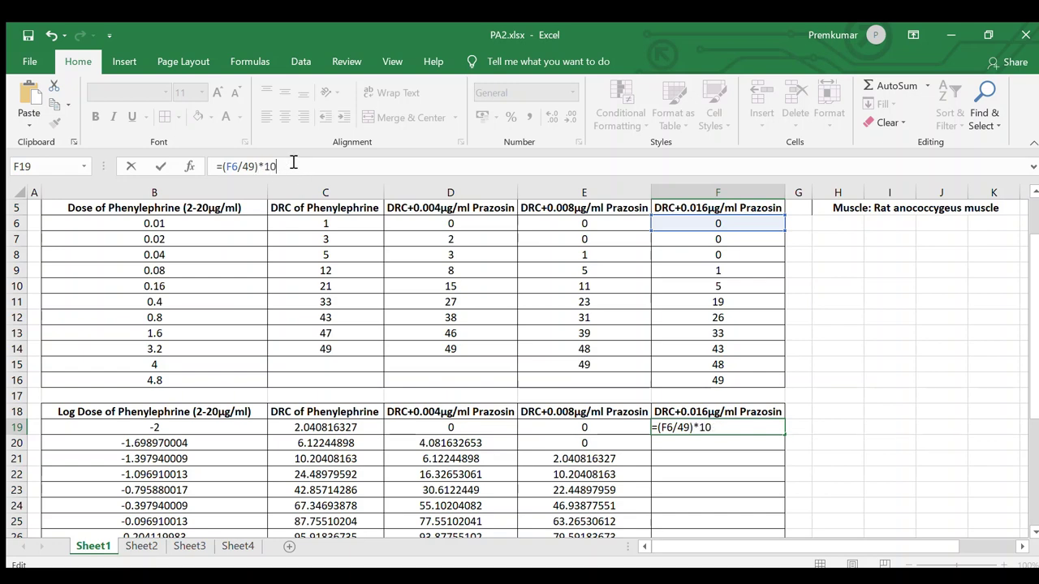
type("0")
key("Return")
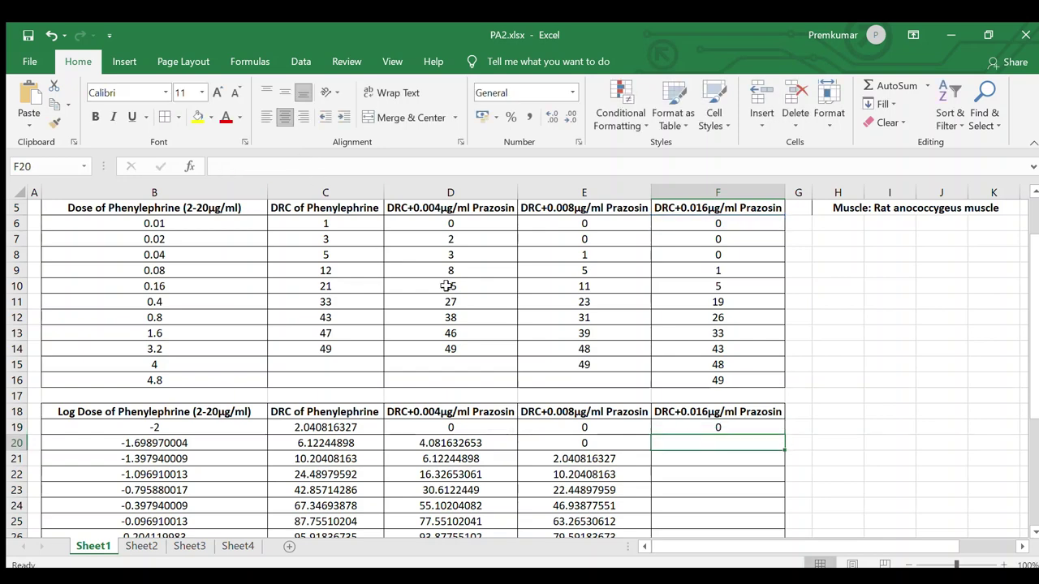
Step: Fill the 0.016 µg/ml Prazosin percentage formula from F19 down to F29
scroll(4, 322, "down", 3)
left_click(766, 290)
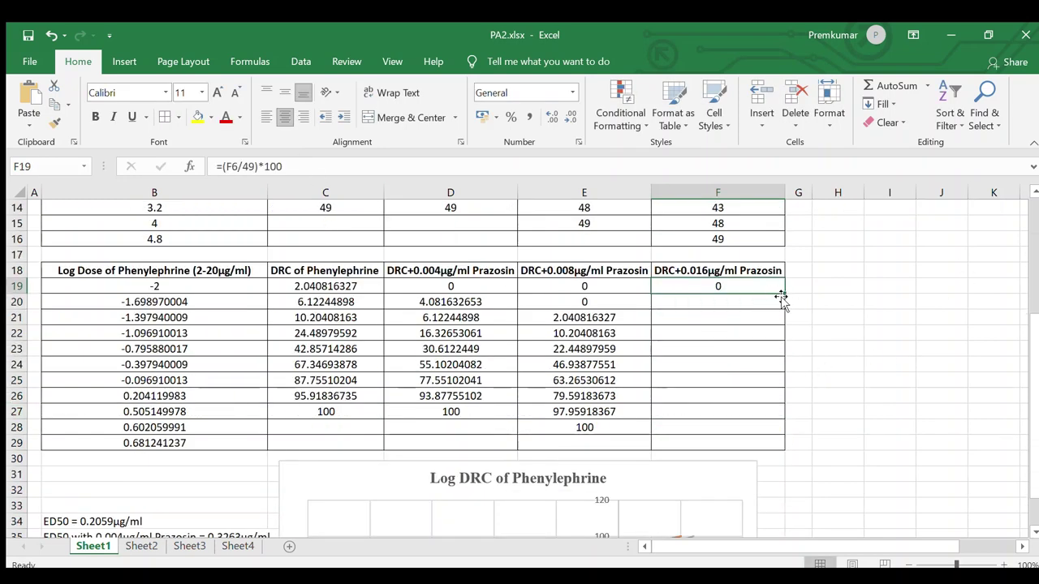
left_click_drag(784, 295, 790, 449)
left_click(826, 362)
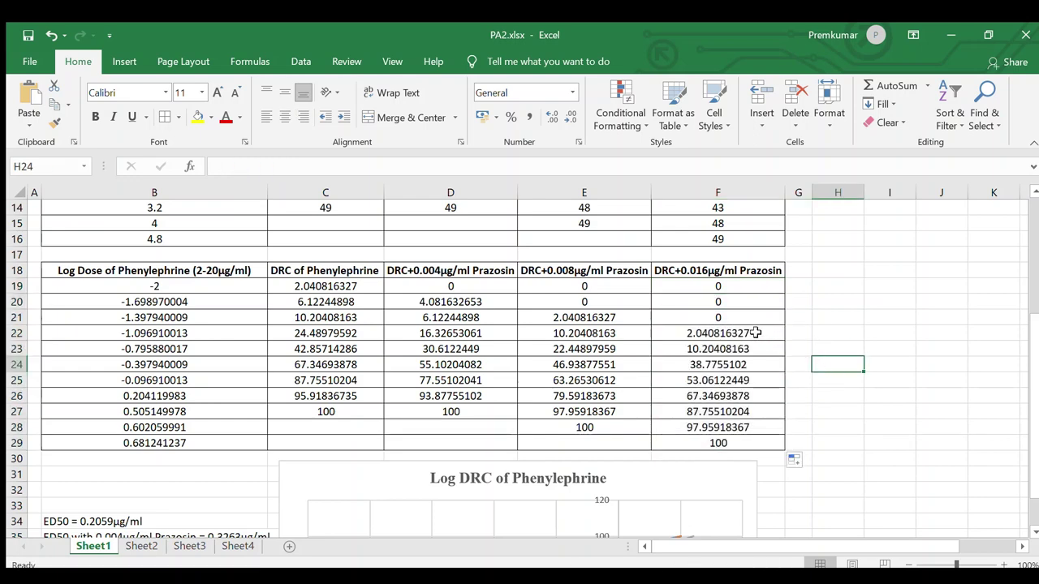
Step: Examine the Log DRC of Phenylephrine chart and the ED50 values listed beside it
scroll(753, 333, "down", 6)
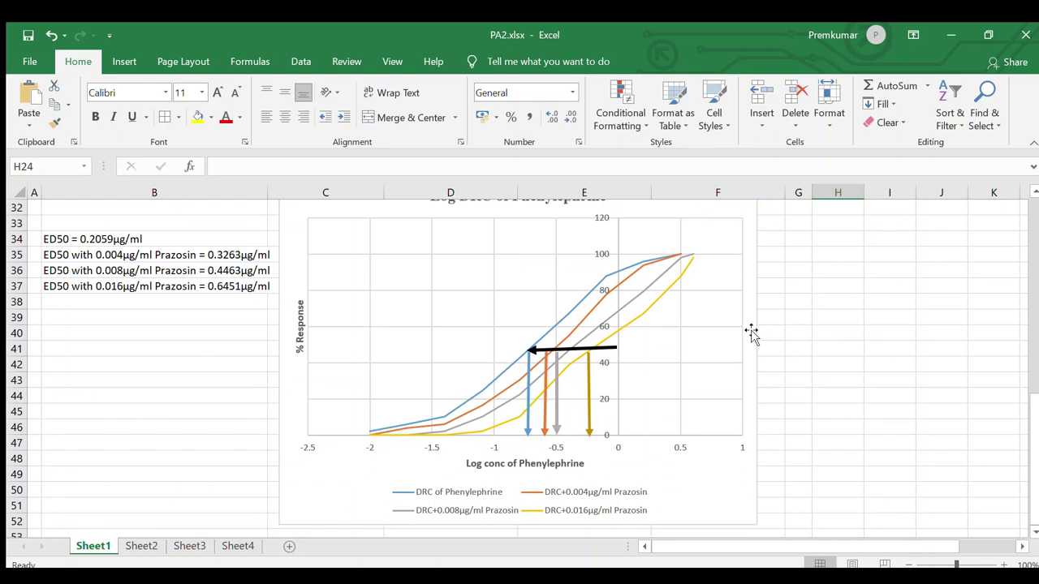
scroll(753, 333, "up", 1)
scroll(753, 333, "down", 1)
left_click(1034, 191)
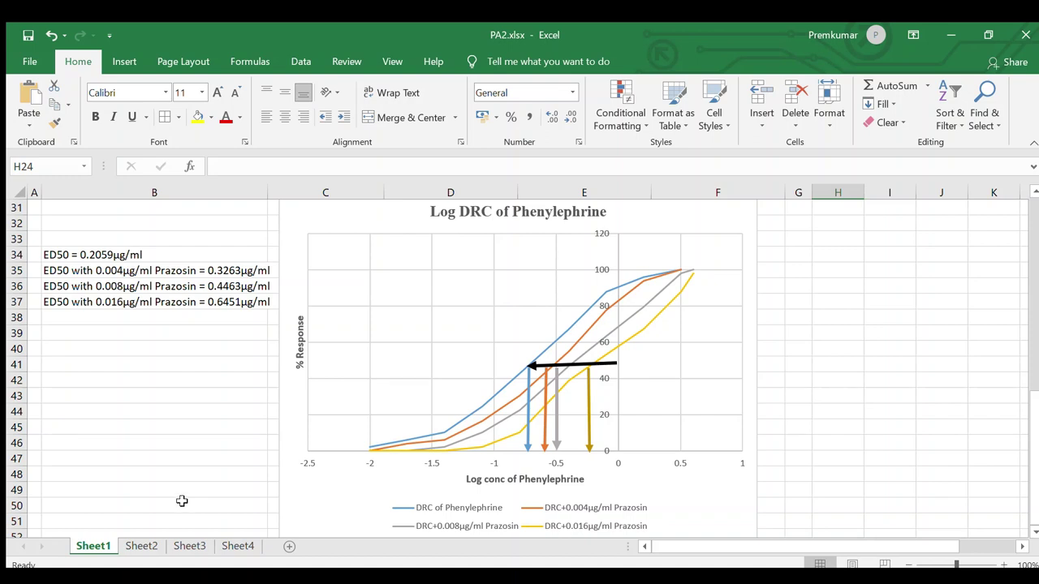
Step: On Sheet2, enter the Prazosin concentrations 0, 0.004, 0.008 and 0.016 µg/ml in B4 to B7
left_click(144, 544)
left_click(158, 271)
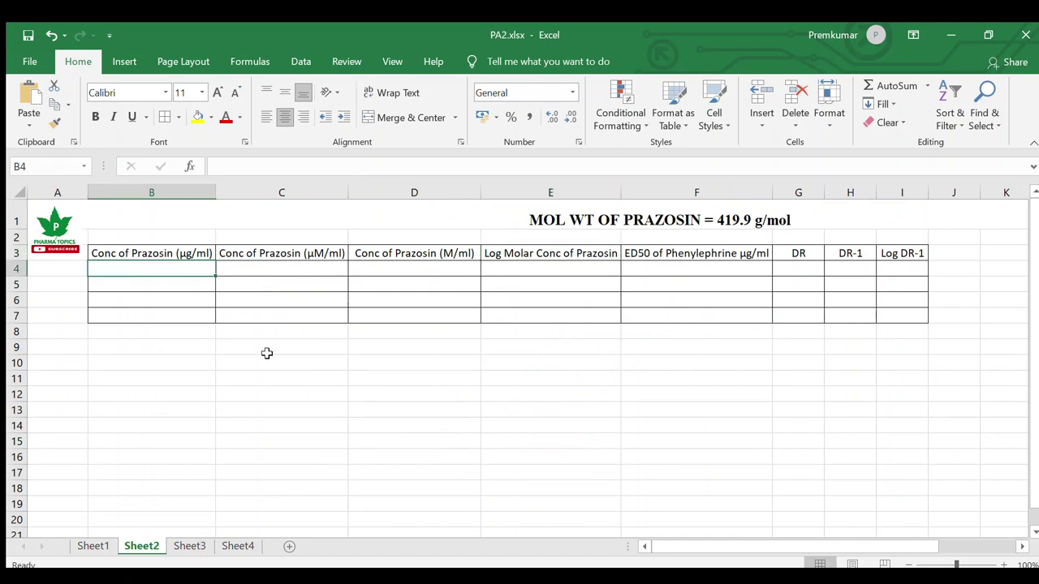
type("0")
key("Return")
type("0")
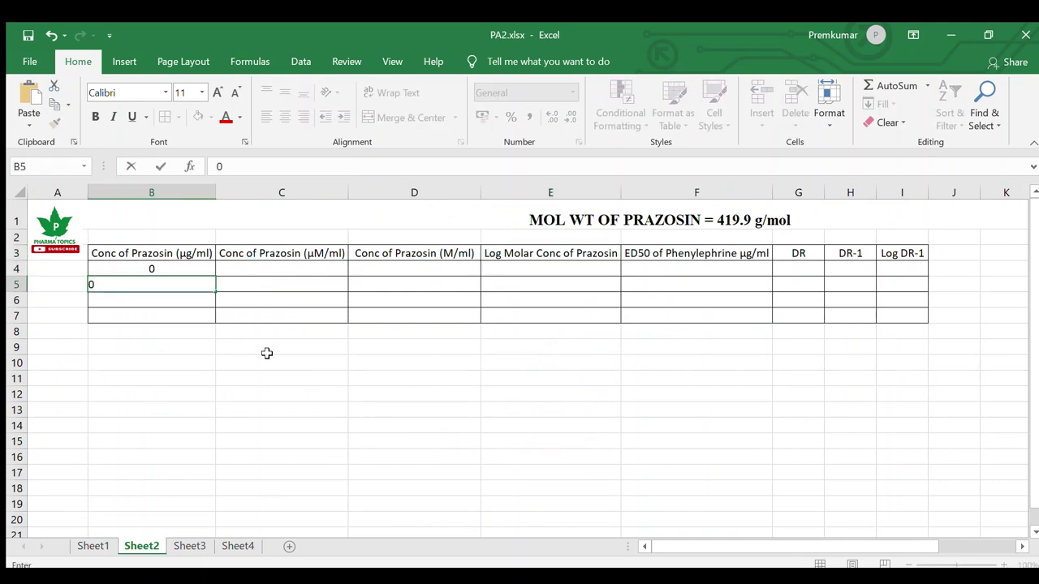
type(".004")
key("Return")
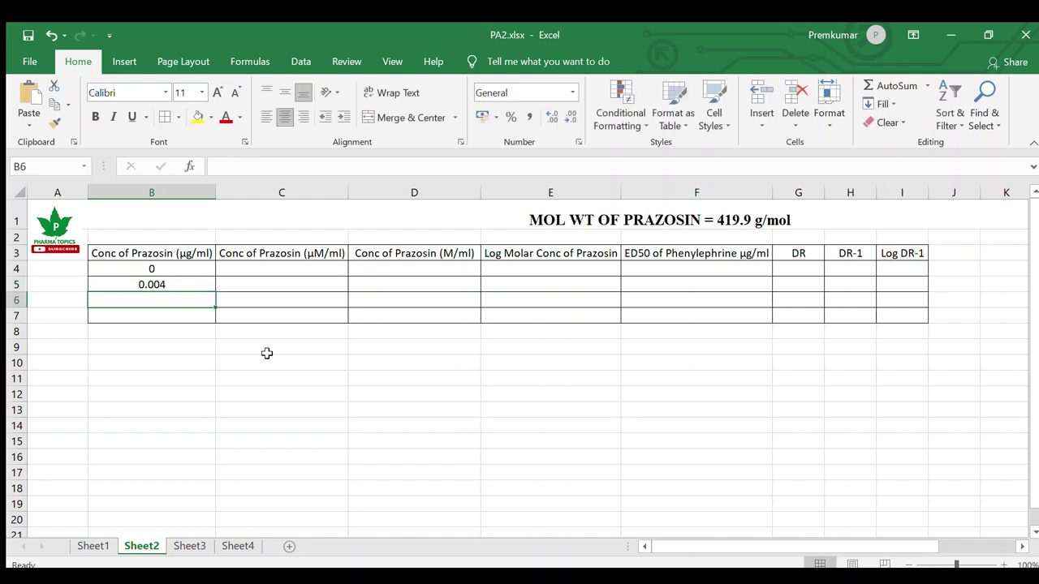
type("0.008")
key("Return")
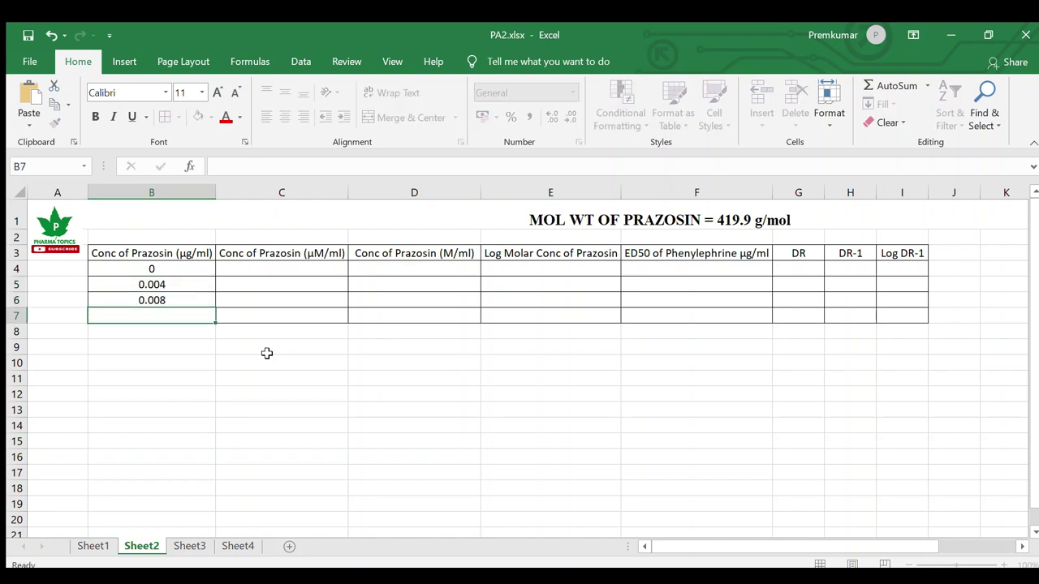
type("0.016")
key("Return")
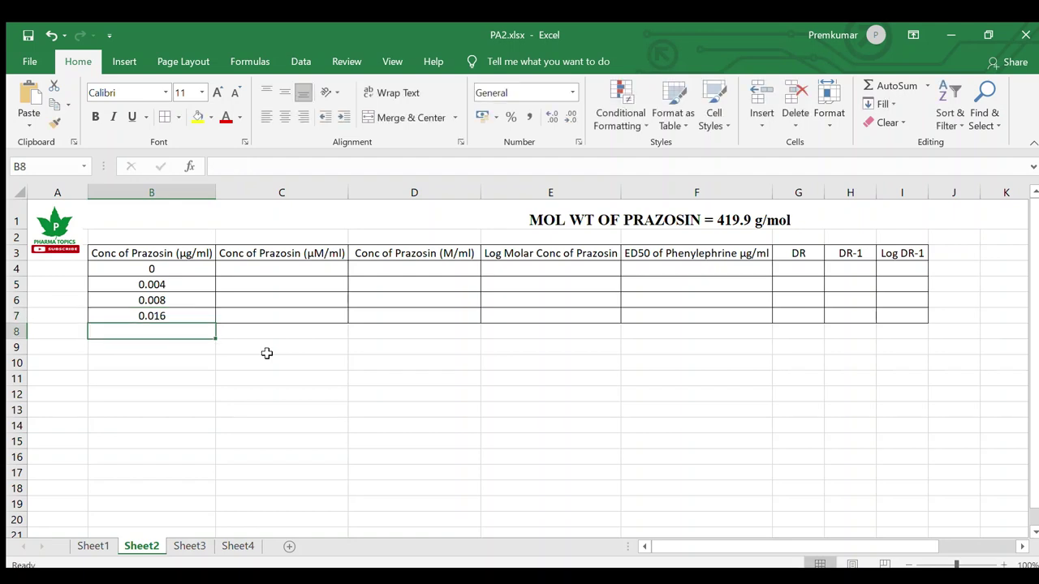
Step: Enter 0 in C4 as the first Prazosin concentration in µM/ml
left_click(278, 269)
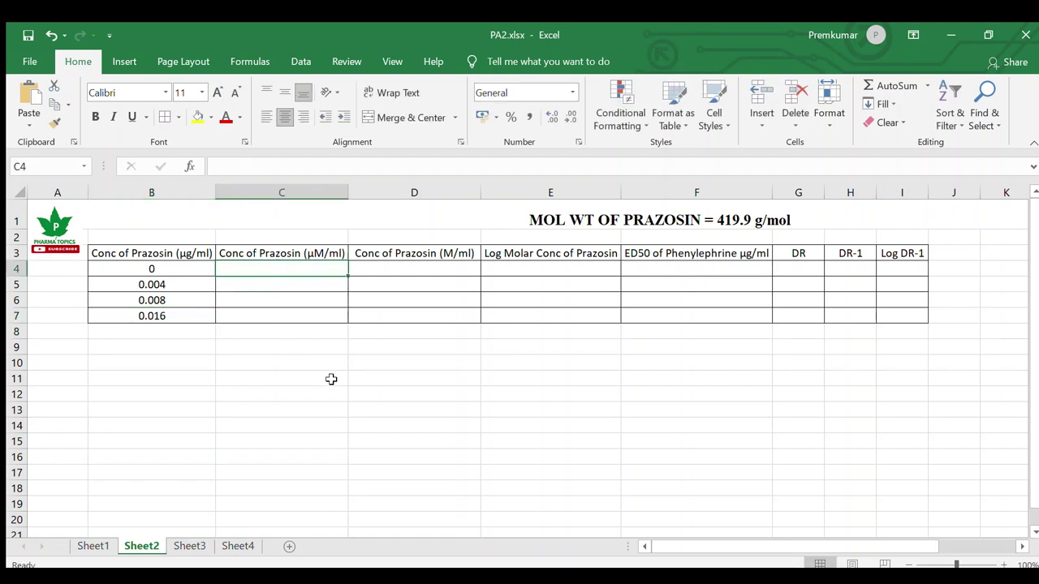
type("0")
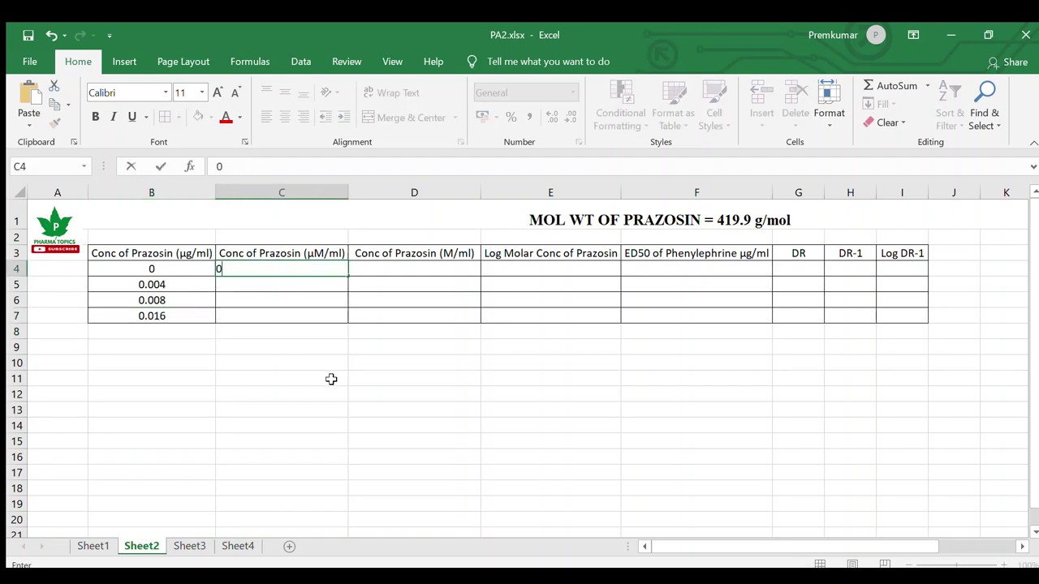
key("Return")
Step: Enter =B5/419.9 in C5 to convert Prazosin to µM/ml and fill the formula down to C7
type("=")
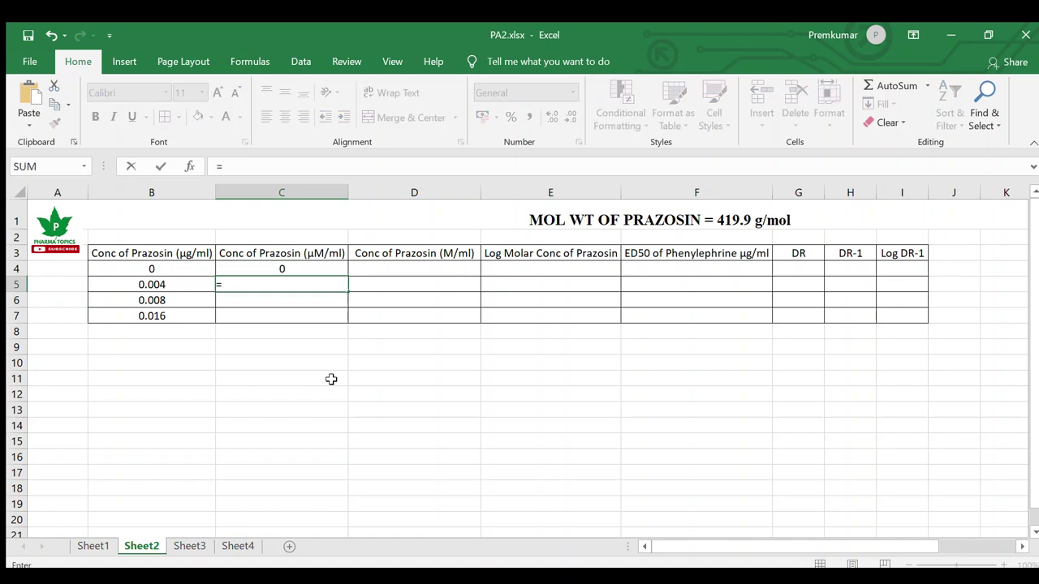
left_click(182, 284)
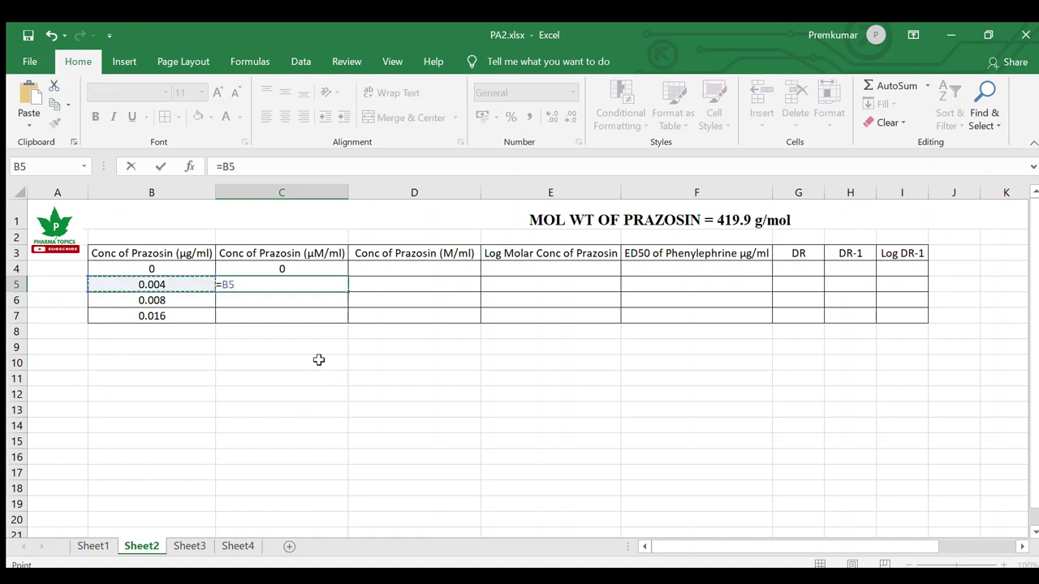
type("/")
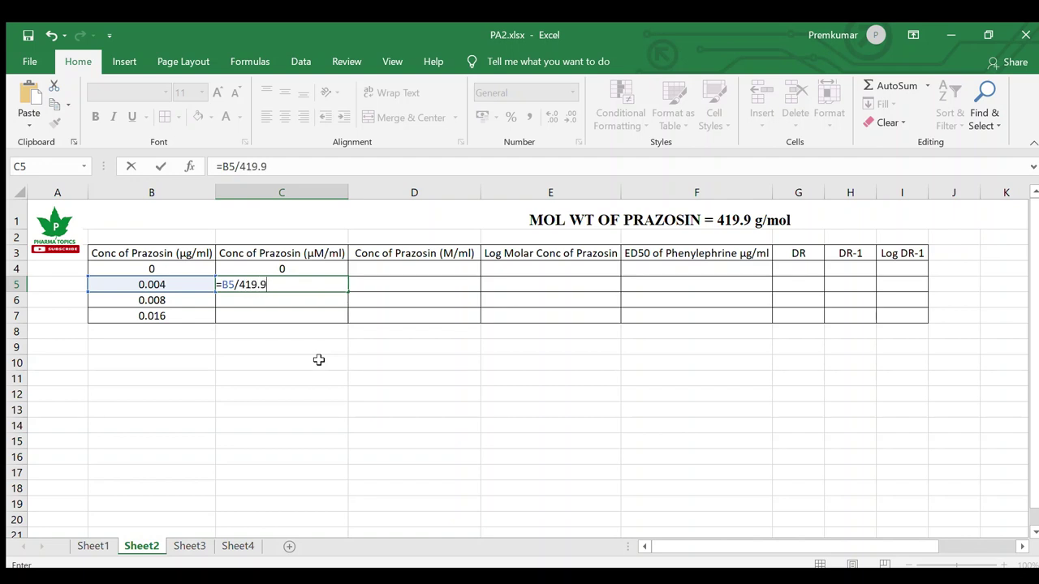
type("419.9")
key("Return")
left_click(342, 284)
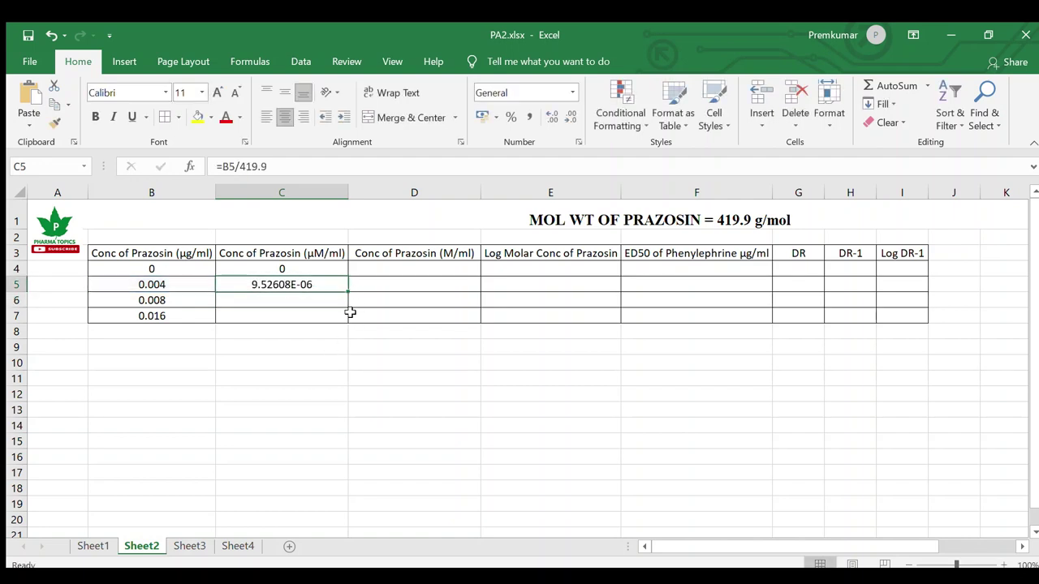
left_click_drag(348, 292, 348, 319)
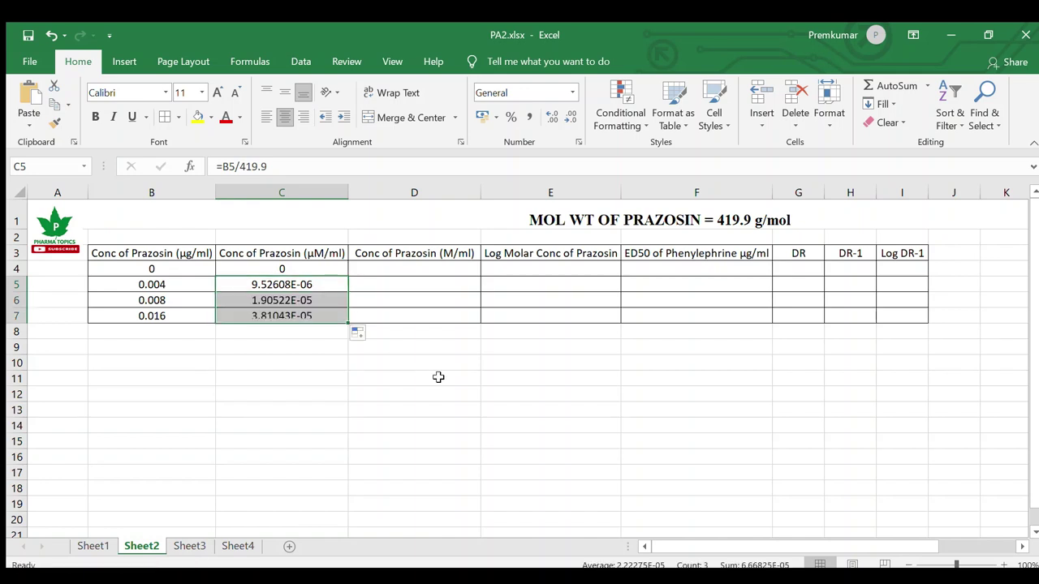
Step: Enter =C5/10000 in D5 for the Prazosin concentration in M/ml and fill the formula down to D7
left_click(418, 284)
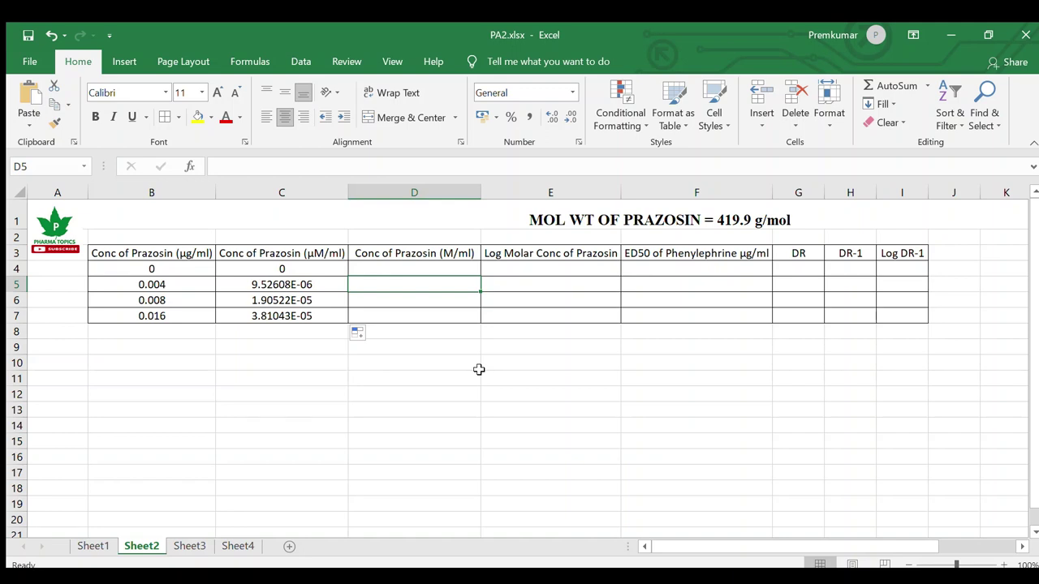
type("=")
left_click(318, 283)
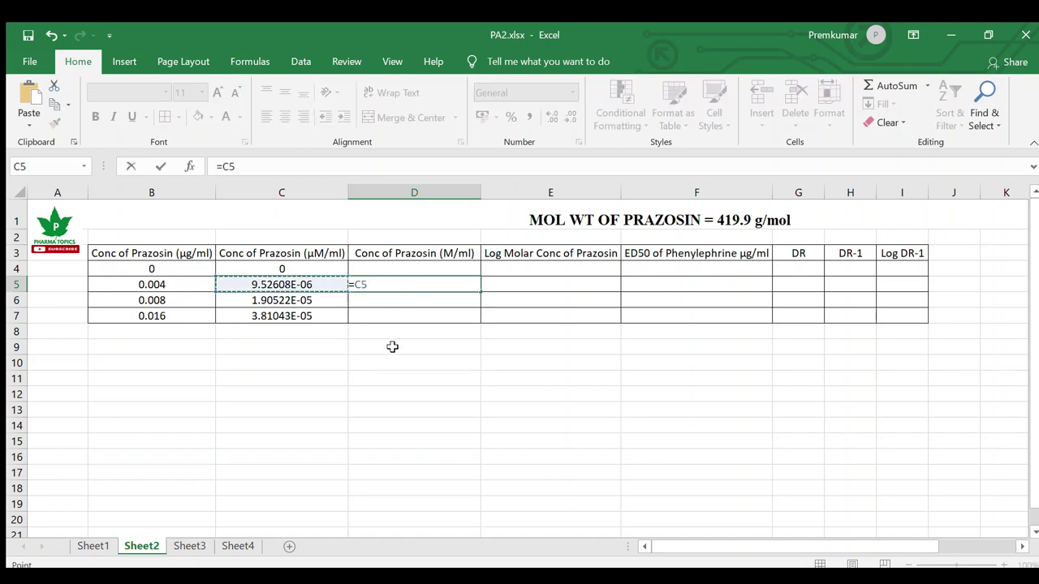
type("/10000")
key("Return")
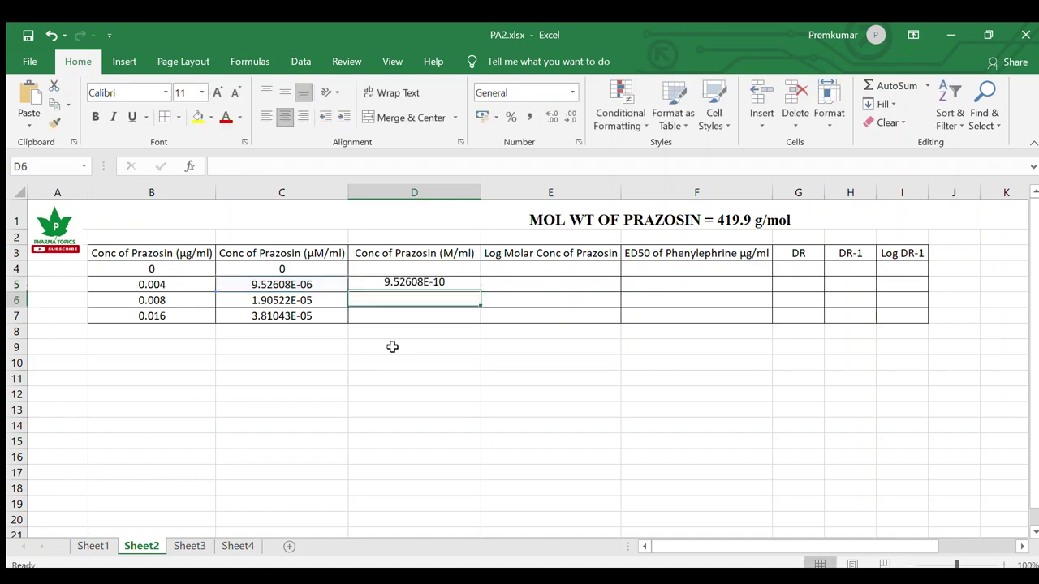
left_click(459, 281)
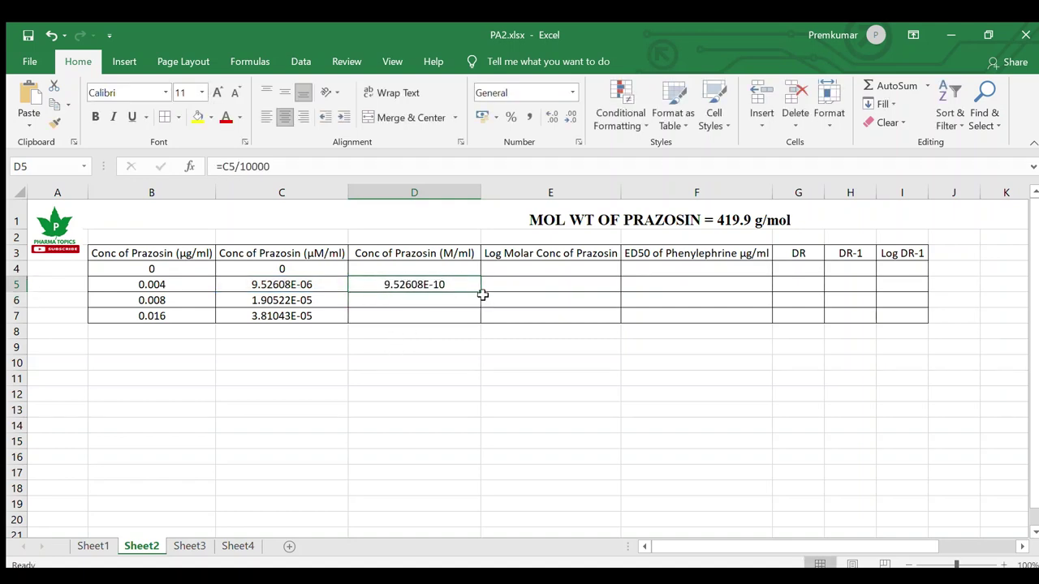
left_click_drag(482, 295, 482, 320)
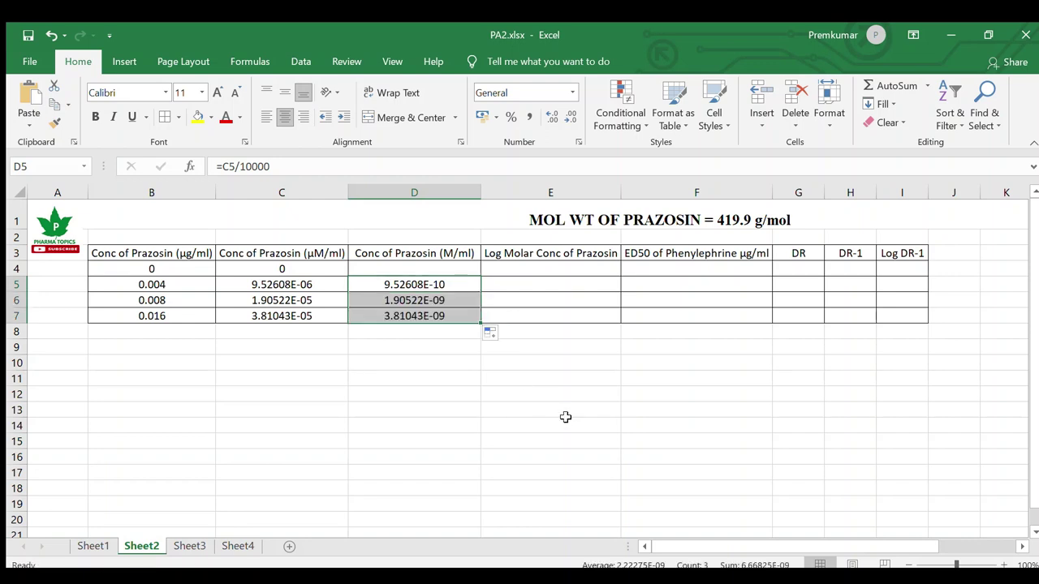
left_click(568, 422)
Step: Enter =LOG(D5,10) in E5 for the log molar Prazosin concentration and fill the formula down to E7
left_click(537, 280)
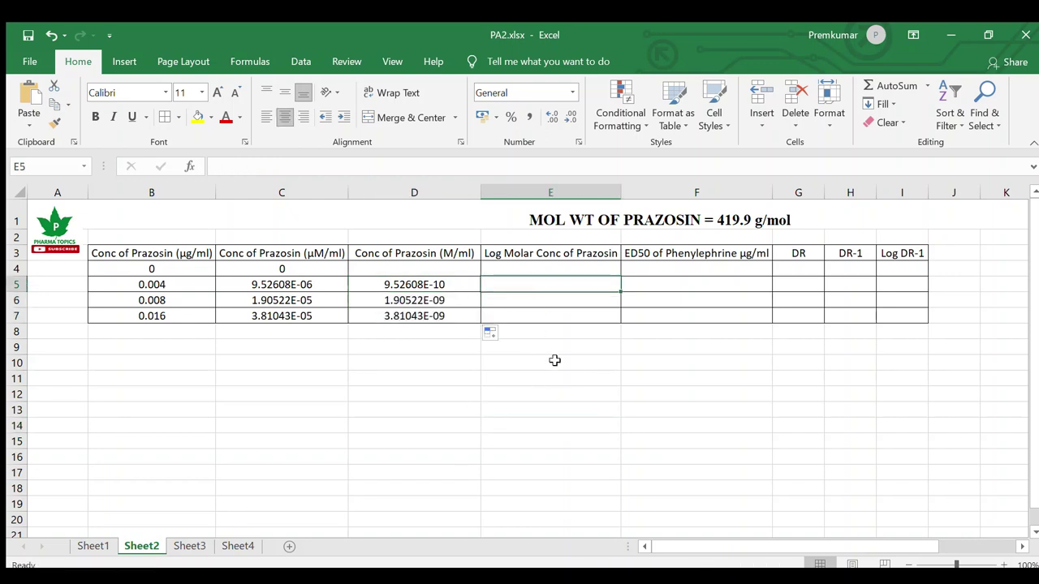
type("=")
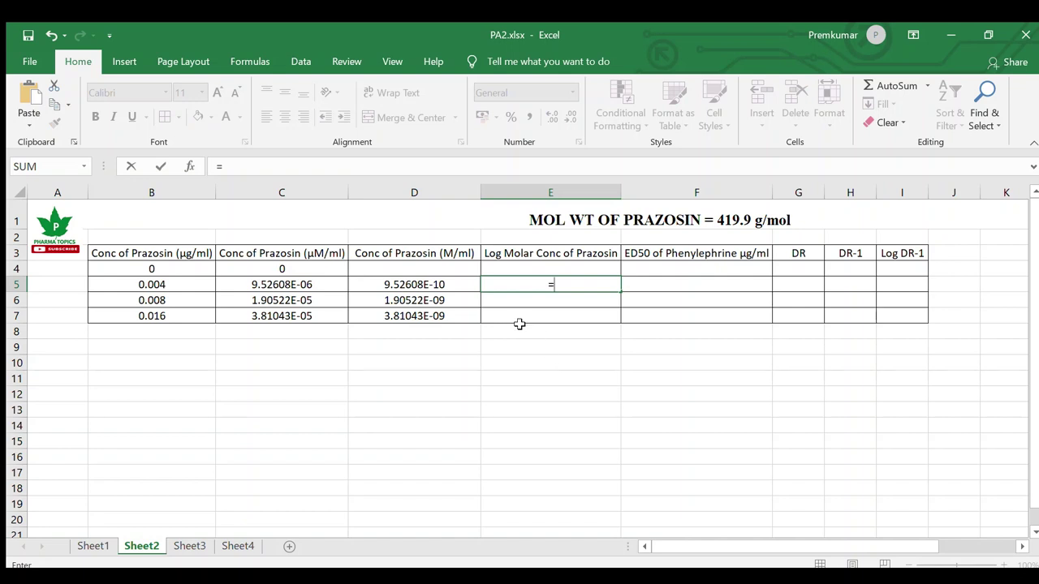
type("log(")
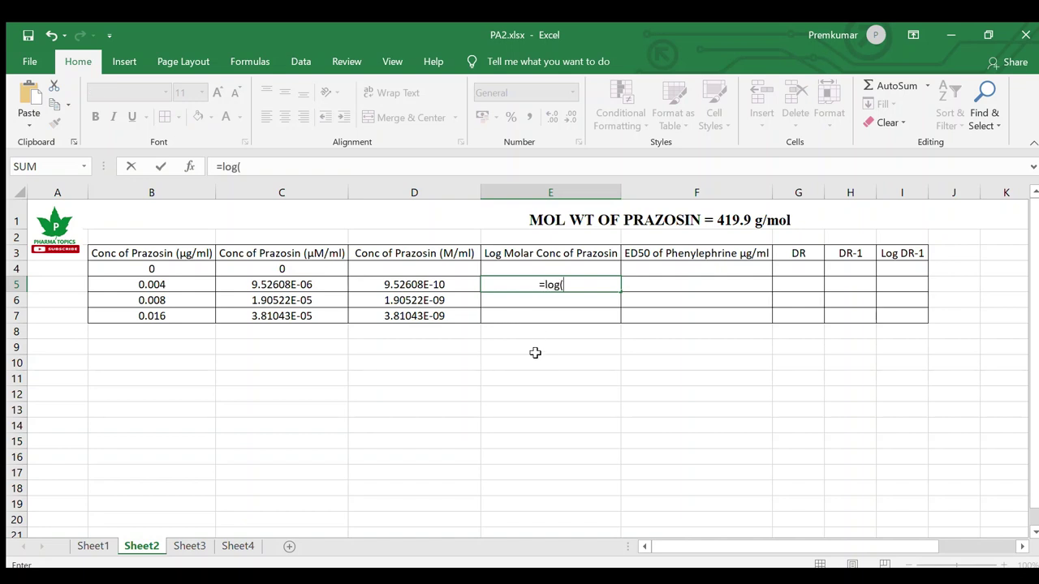
left_click(457, 284)
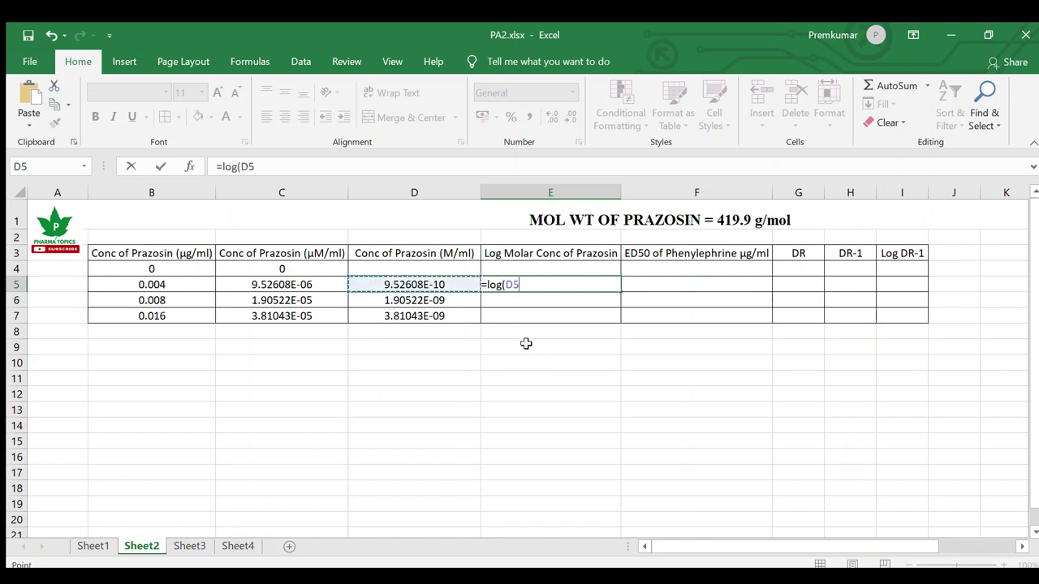
type(",10")
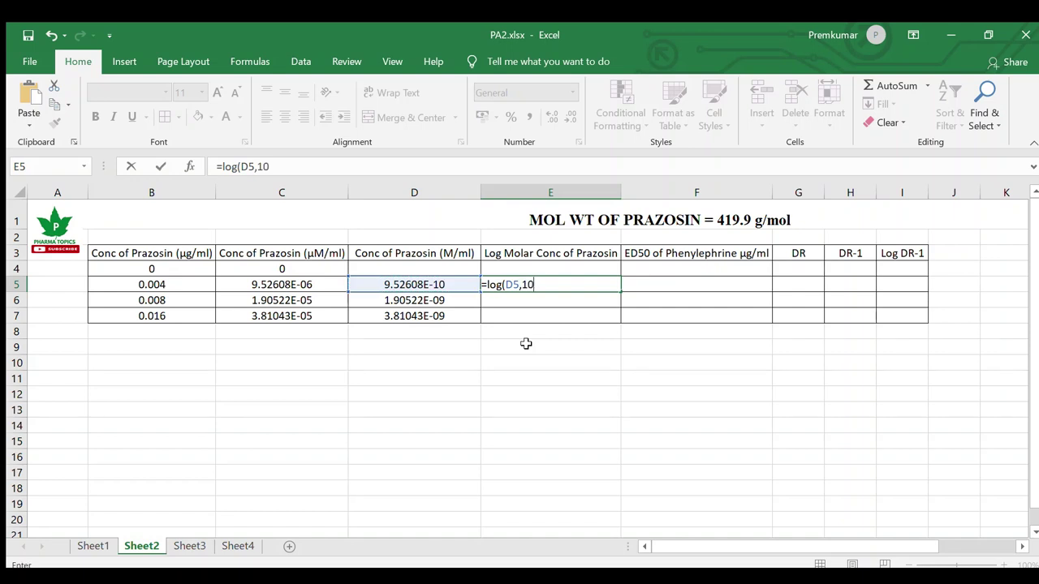
key("Return")
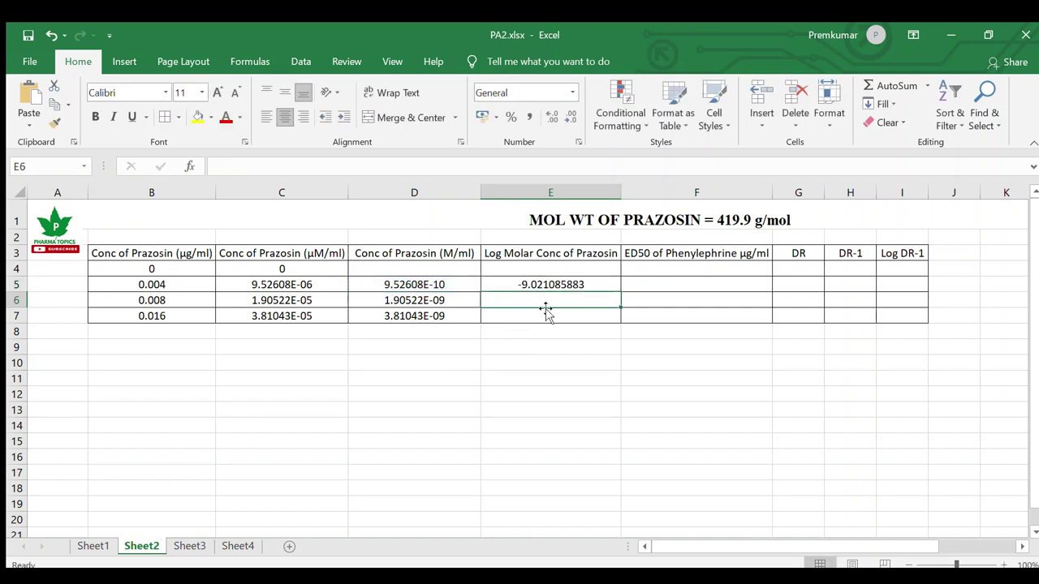
left_click(595, 284)
left_click_drag(621, 291, 611, 323)
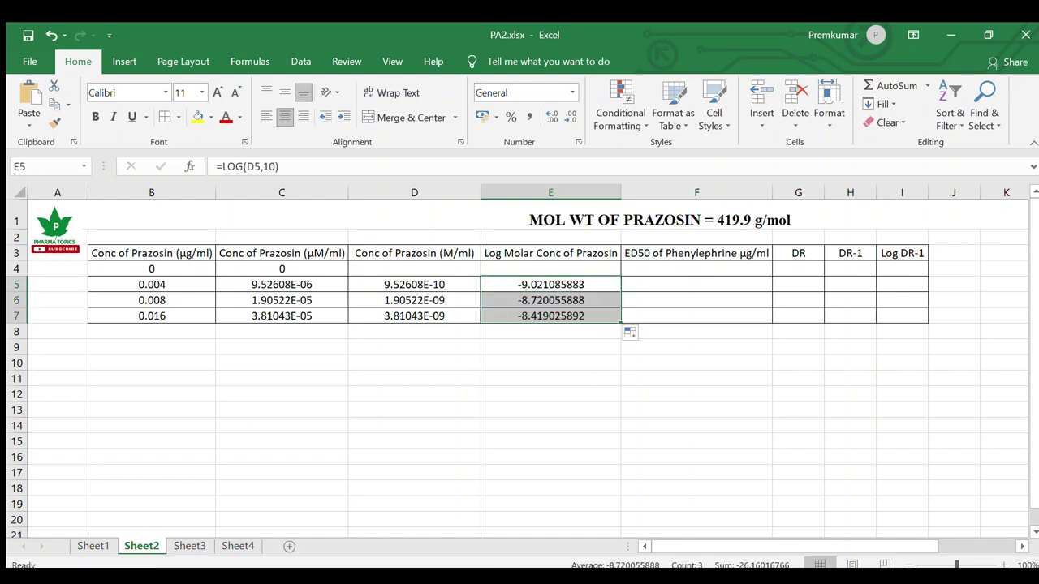
Step: Enter the phenylephrine ED50 values 0.2059, 0.3263, 0.4463 and 0.6451 µg/ml in F4 to F7
left_click(706, 285)
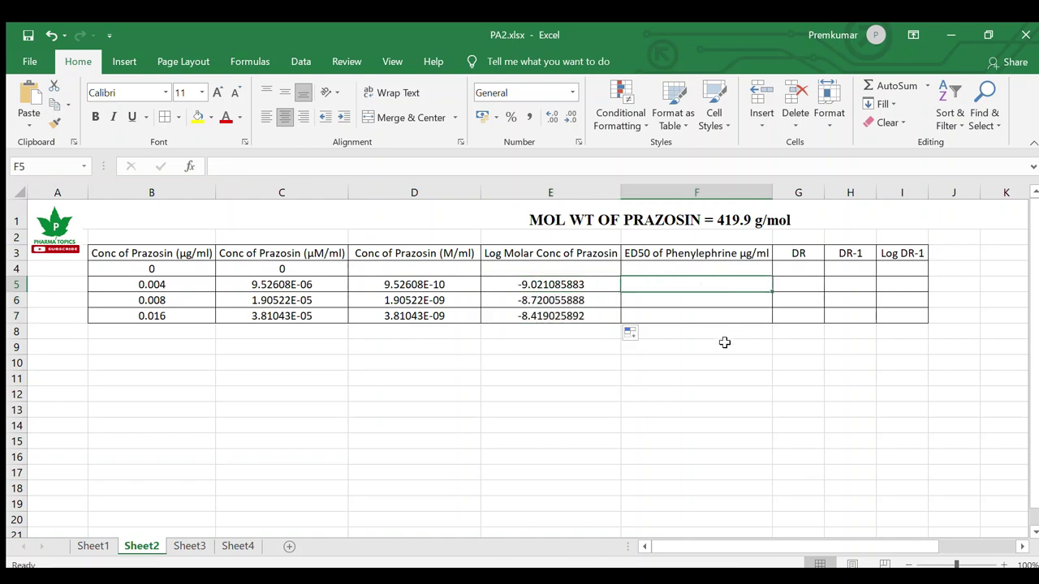
left_click(703, 269)
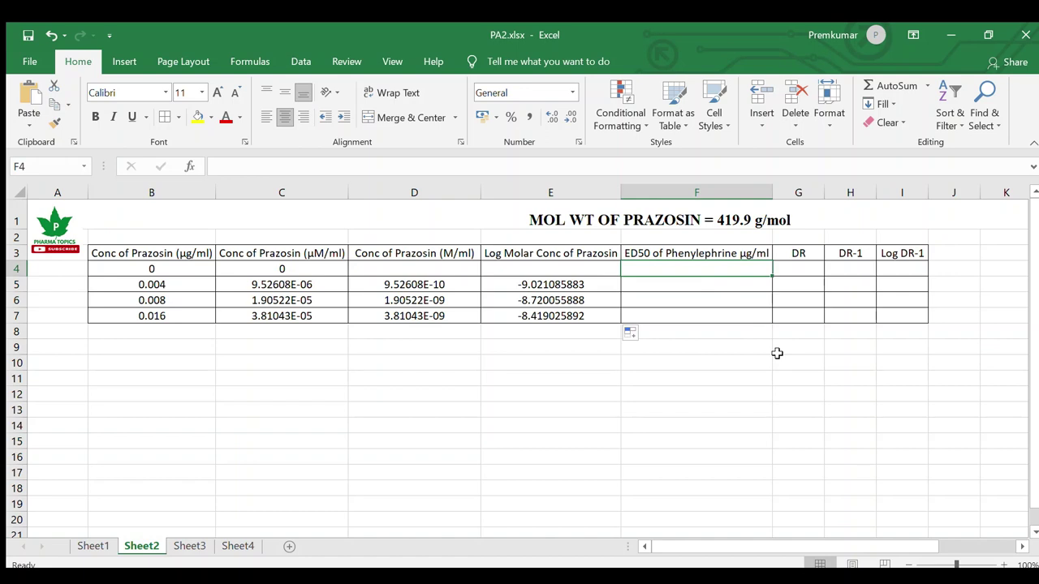
type("0.2059")
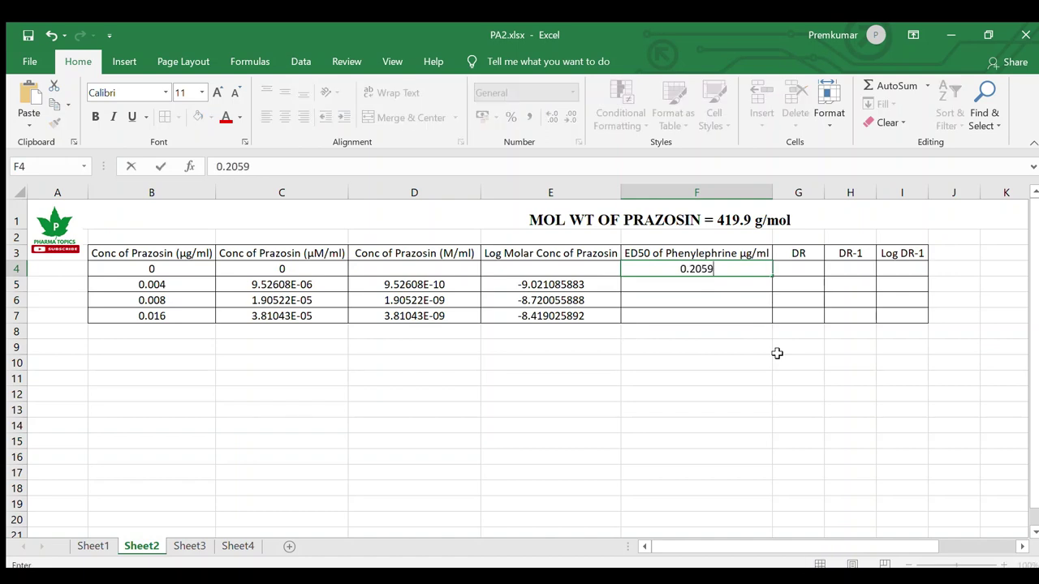
key("Return")
type("0.")
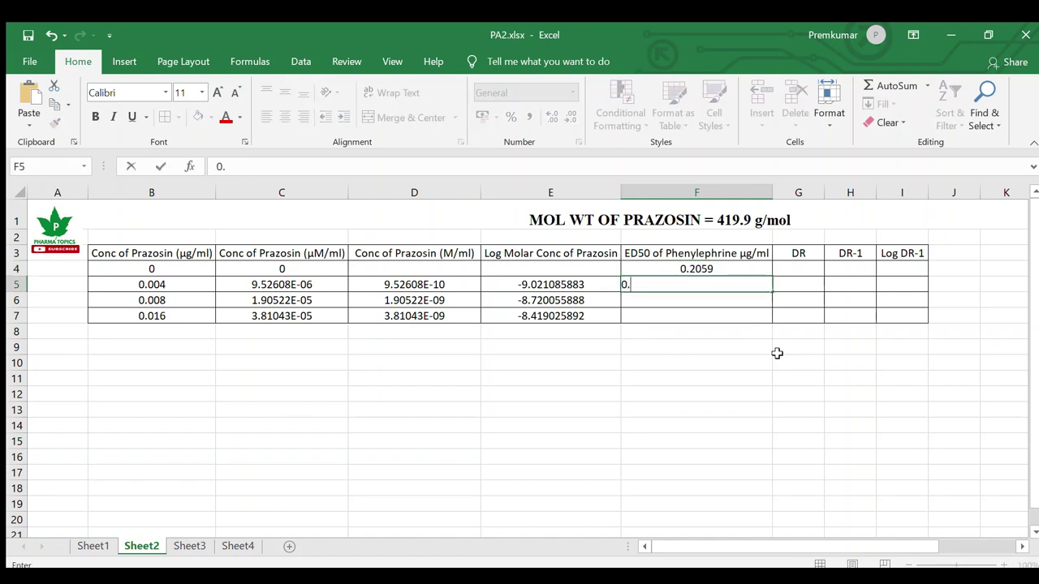
type("3263")
key("Return")
type("0")
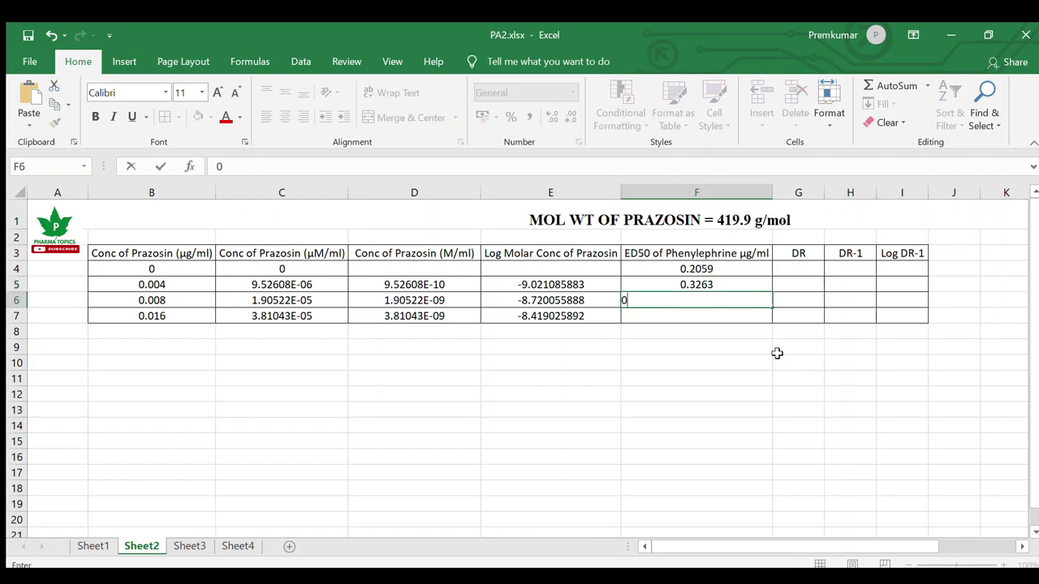
type(".4463")
key("Return")
type("0.")
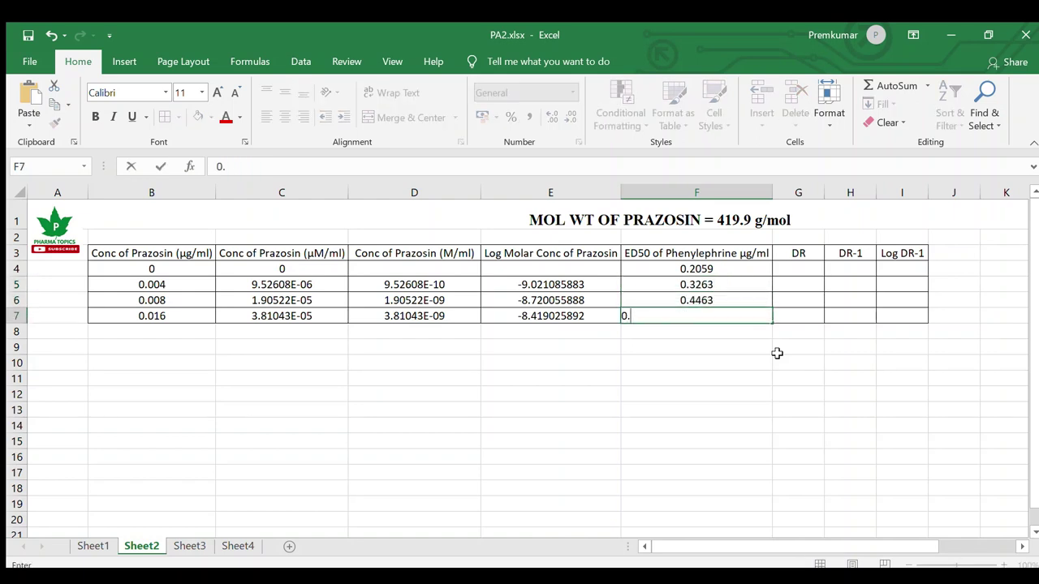
type("6451")
left_click(777, 354)
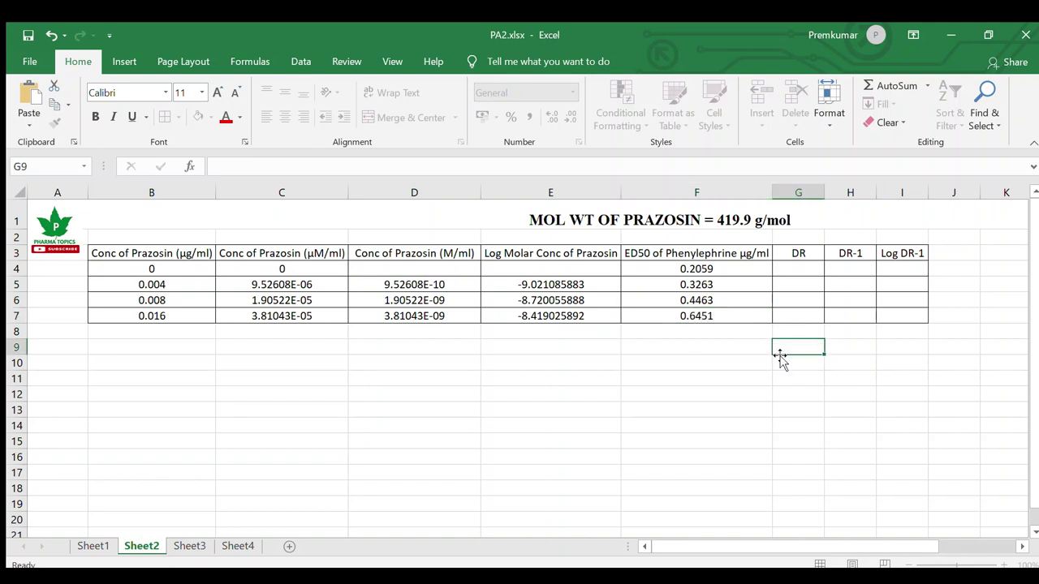
Step: Enter =F5/F4 in G5 to calculate the dose ratio for 0.004 µg/ml Prazosin
left_click(808, 274)
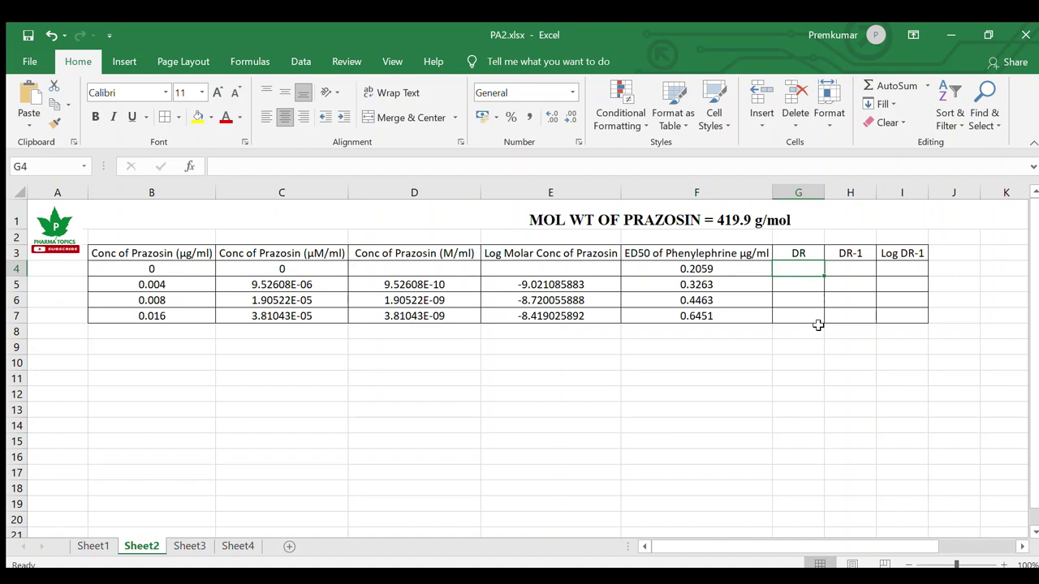
left_click(796, 284)
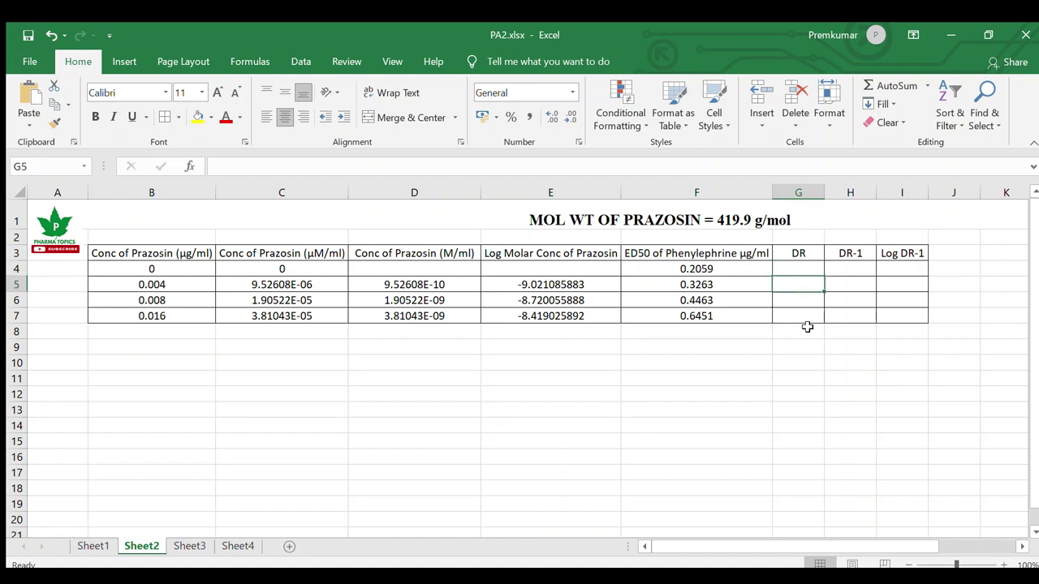
type("=")
left_click(745, 286)
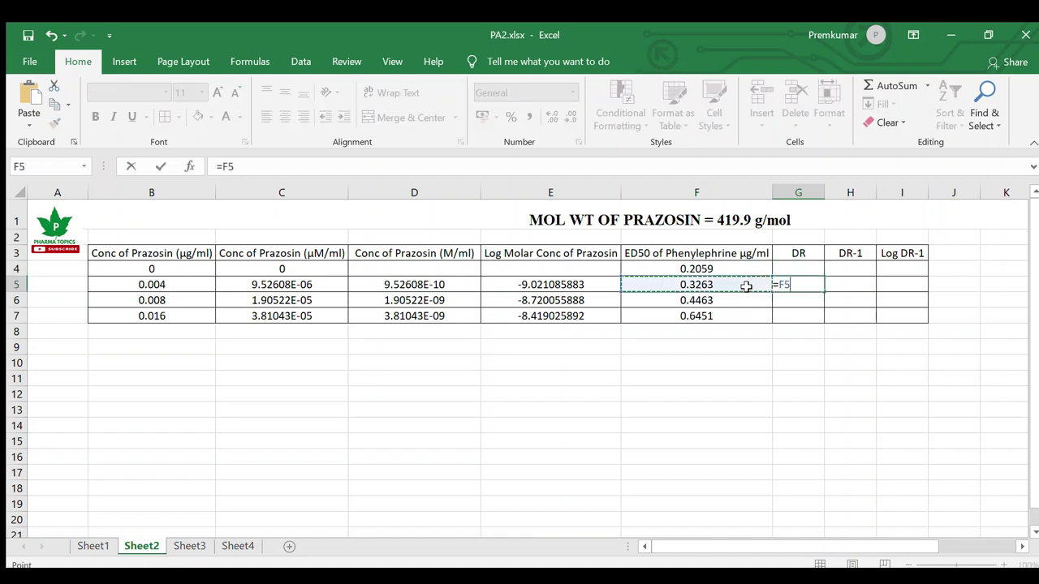
type("/")
left_click(740, 268)
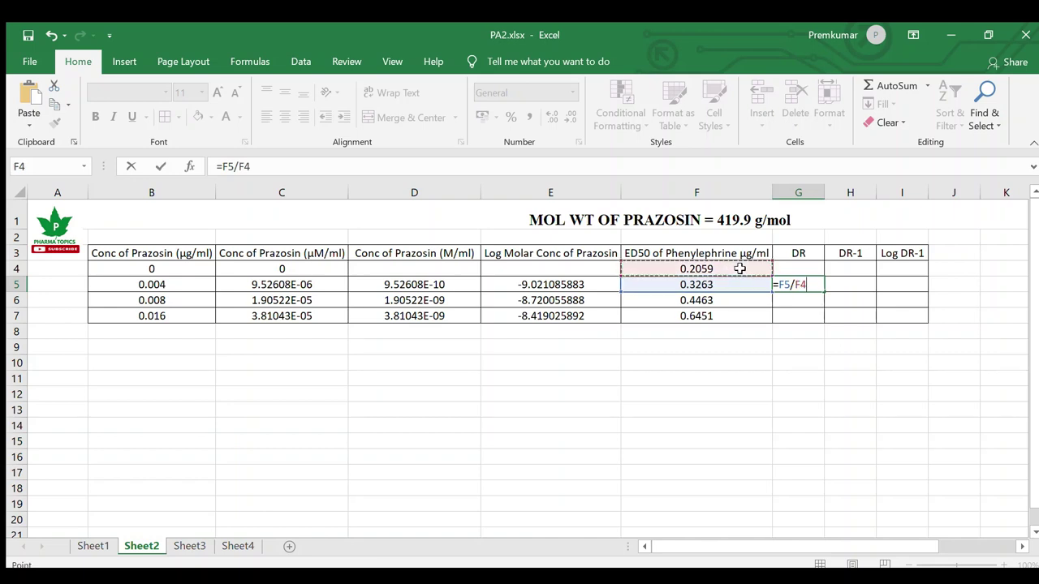
key("Return")
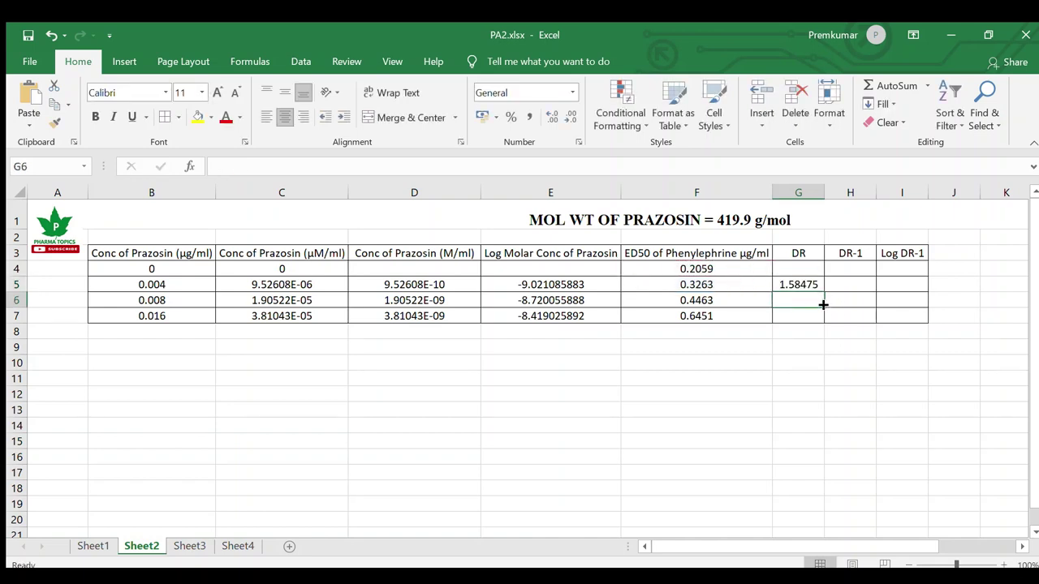
Step: Calculate the dose ratios for 0.008 and 0.016 µg/ml Prazosin with =F6/F4 in G6 and =F7/F4 in G7
type("=")
left_click(737, 301)
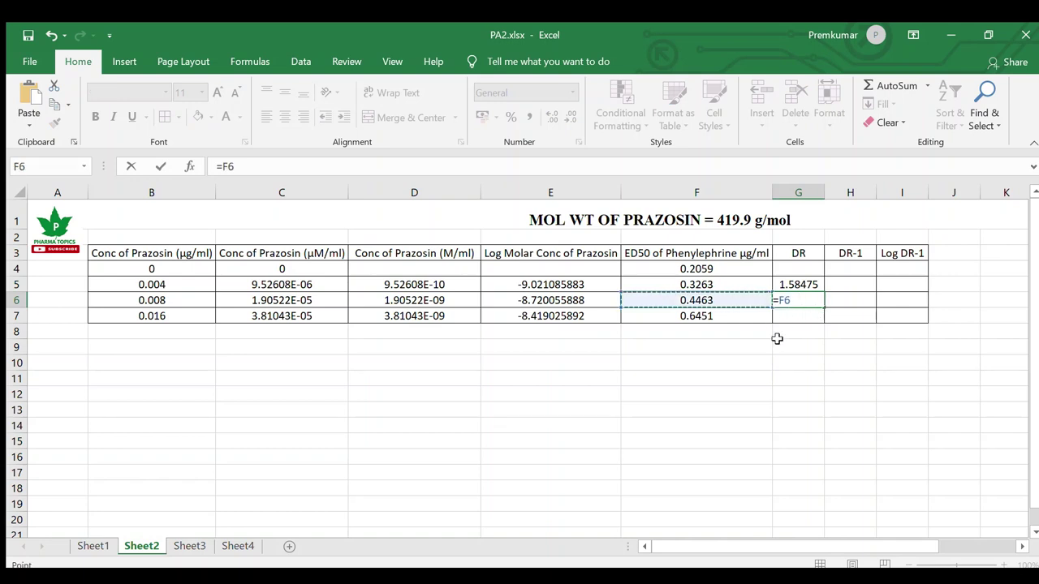
type("/")
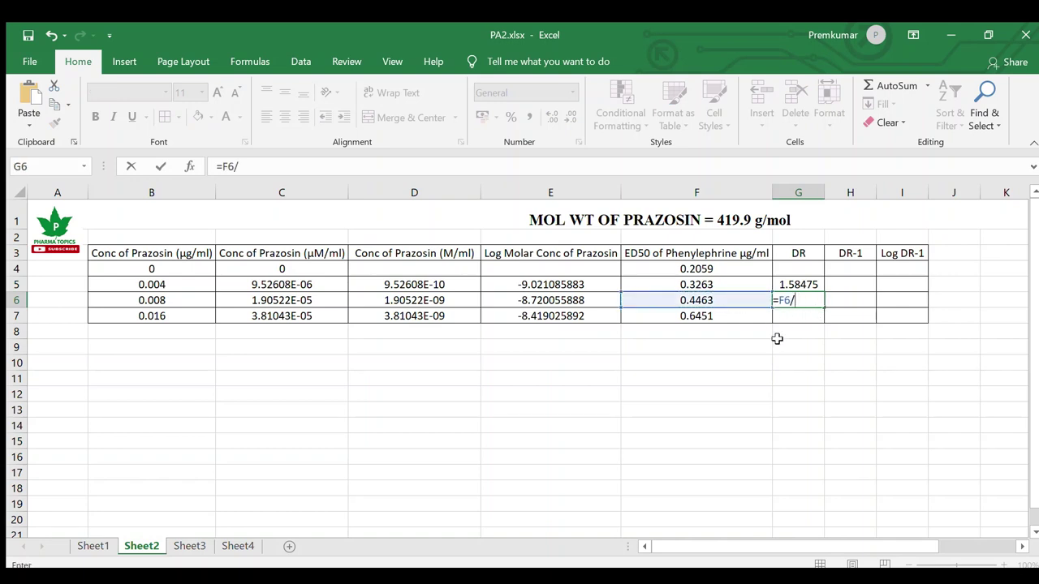
left_click(735, 270)
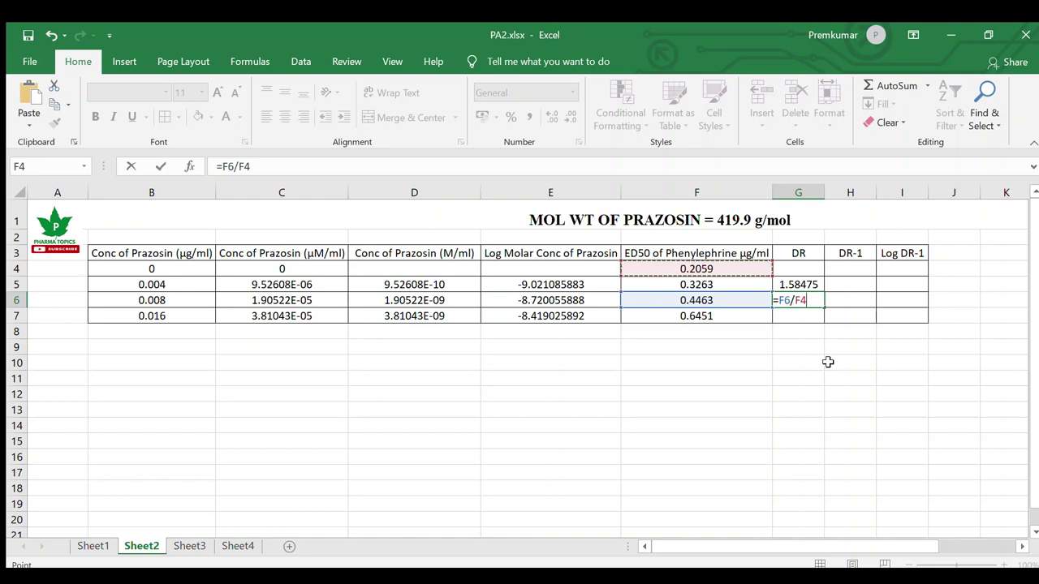
key("Return")
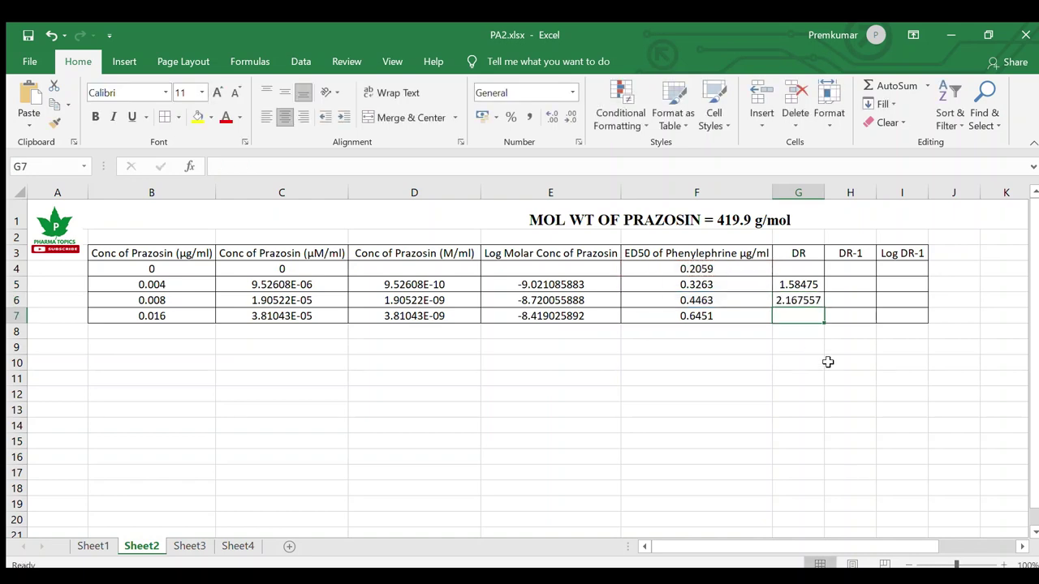
type("=")
left_click(746, 317)
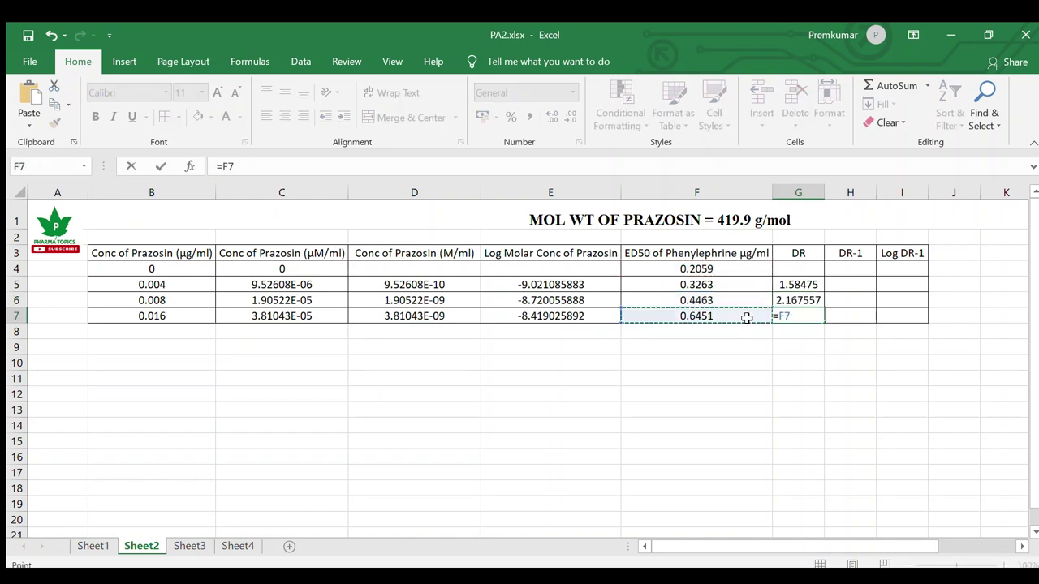
type("/")
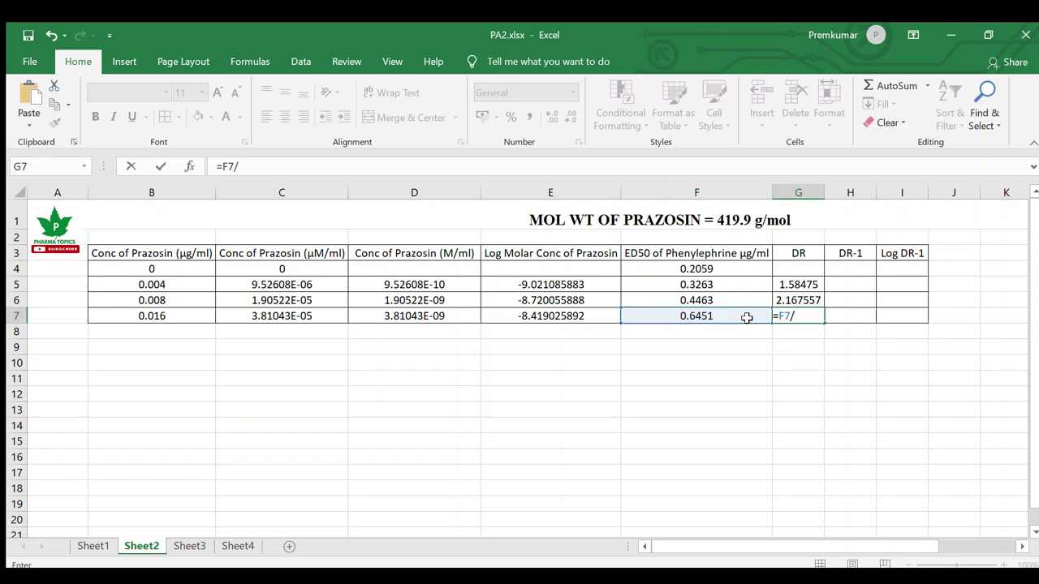
left_click(721, 268)
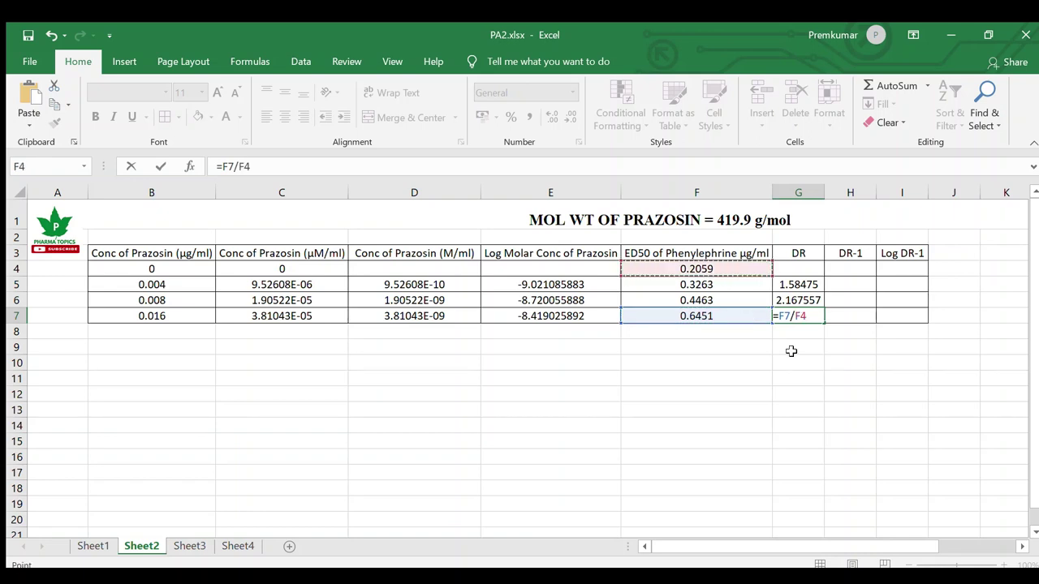
key("Return")
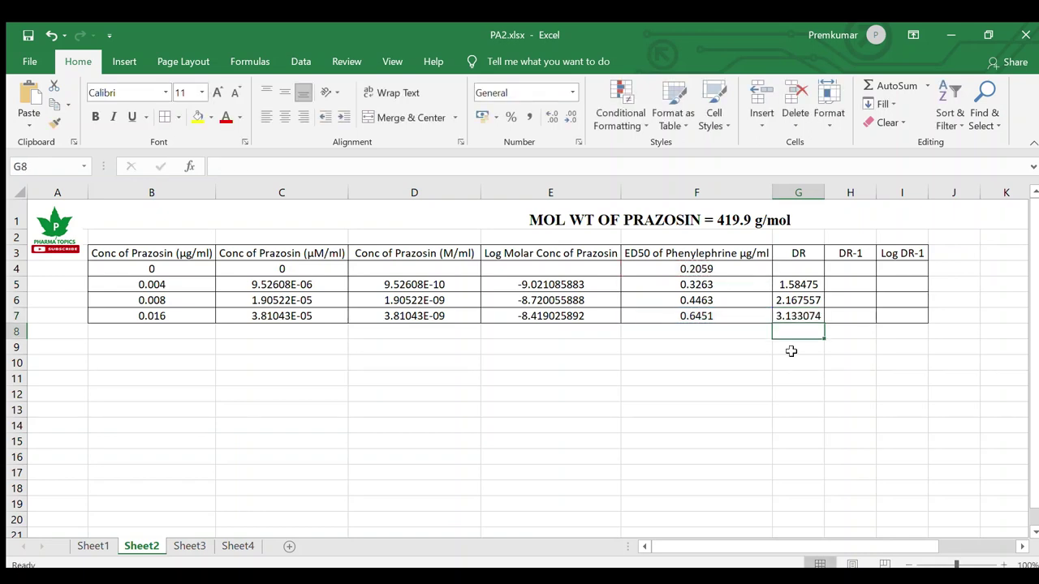
Step: Enter =G5-1 in H5 for the DR-1 value and fill the formula down to H7
left_click(856, 285)
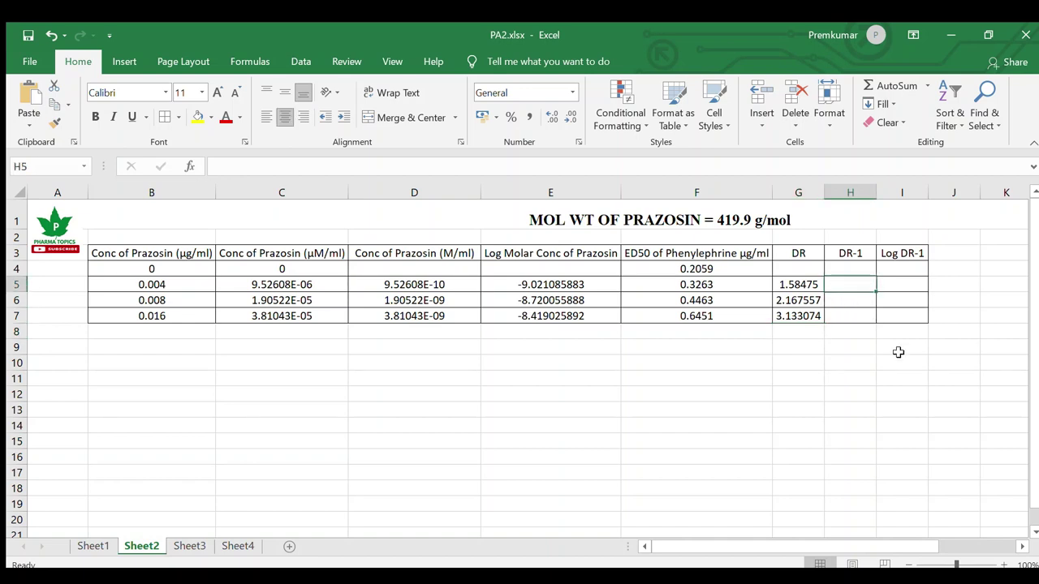
type("=")
left_click(811, 285)
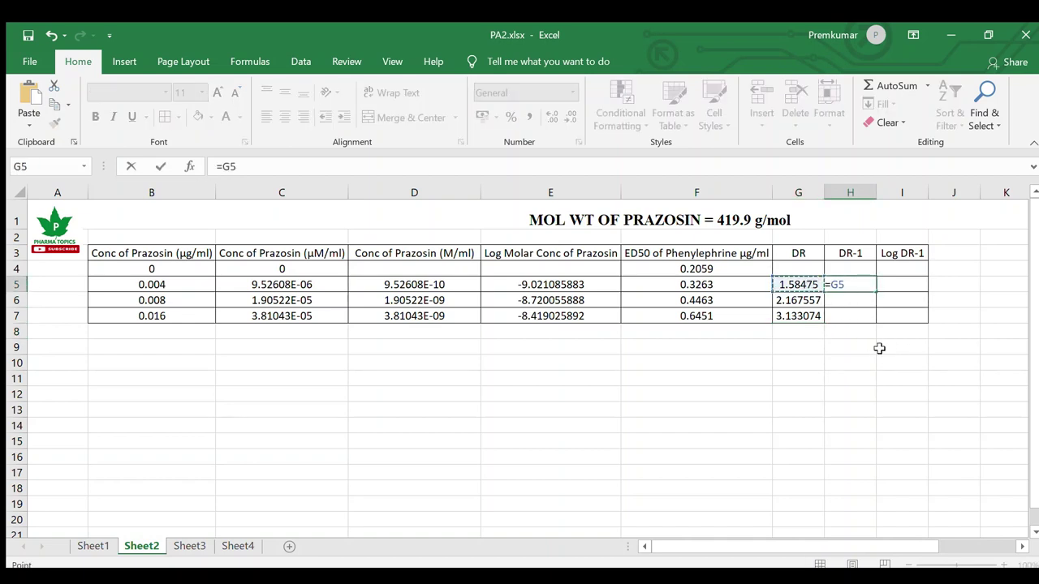
type("-1")
key("Return")
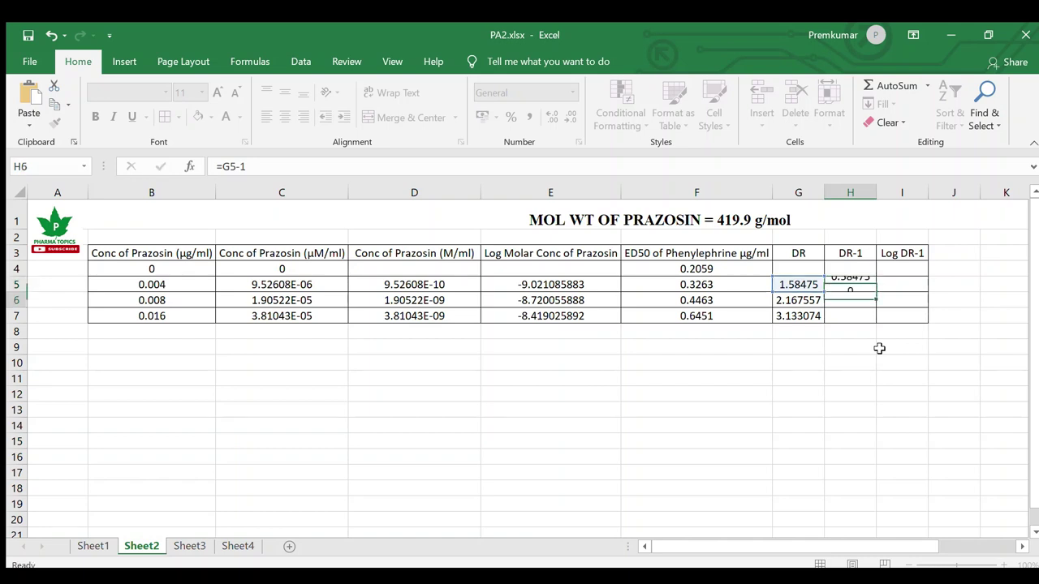
left_click(864, 284)
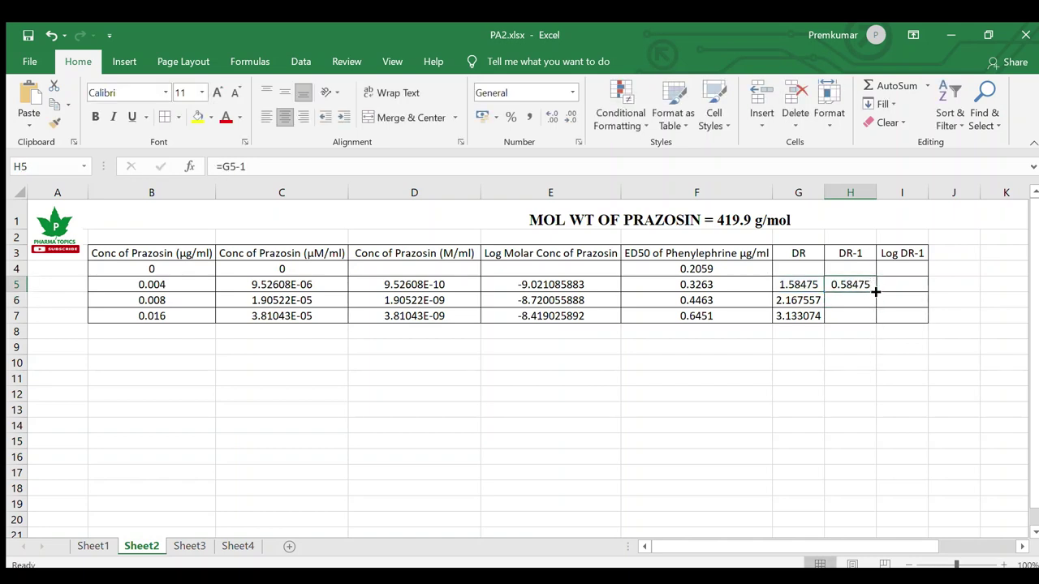
left_click_drag(876, 292, 872, 322)
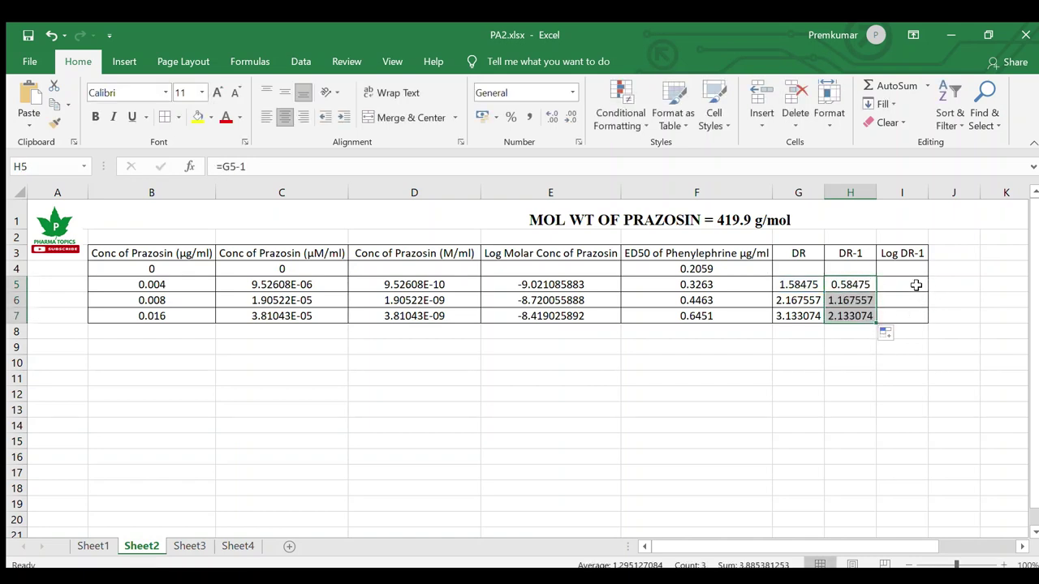
Step: Calculate Log DR-1 with =LOG(H5,10) in I5 and fill the formula down to I7
left_click(915, 285)
type("=l")
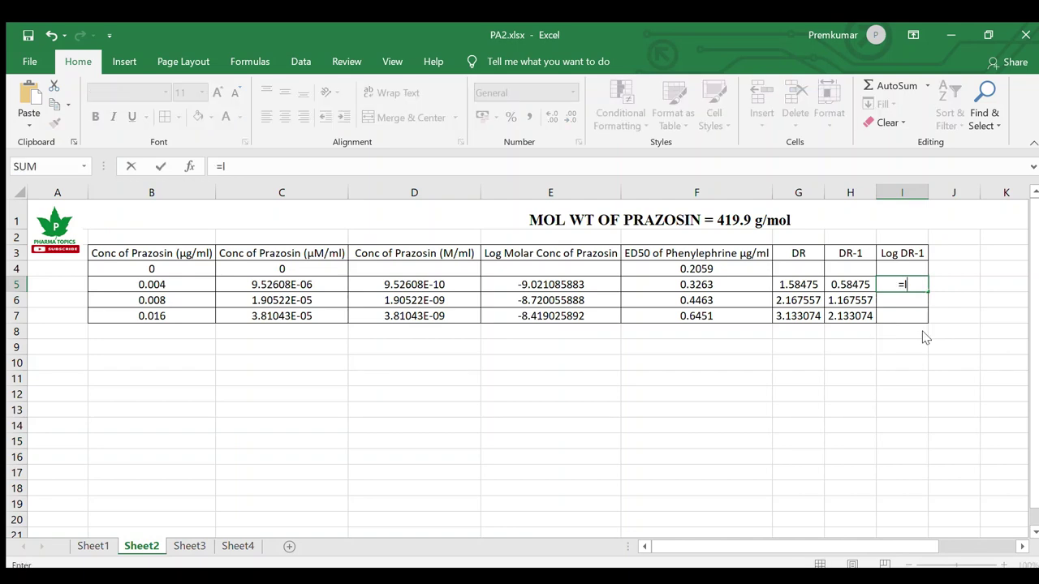
type("og(")
left_click(860, 285)
type(",")
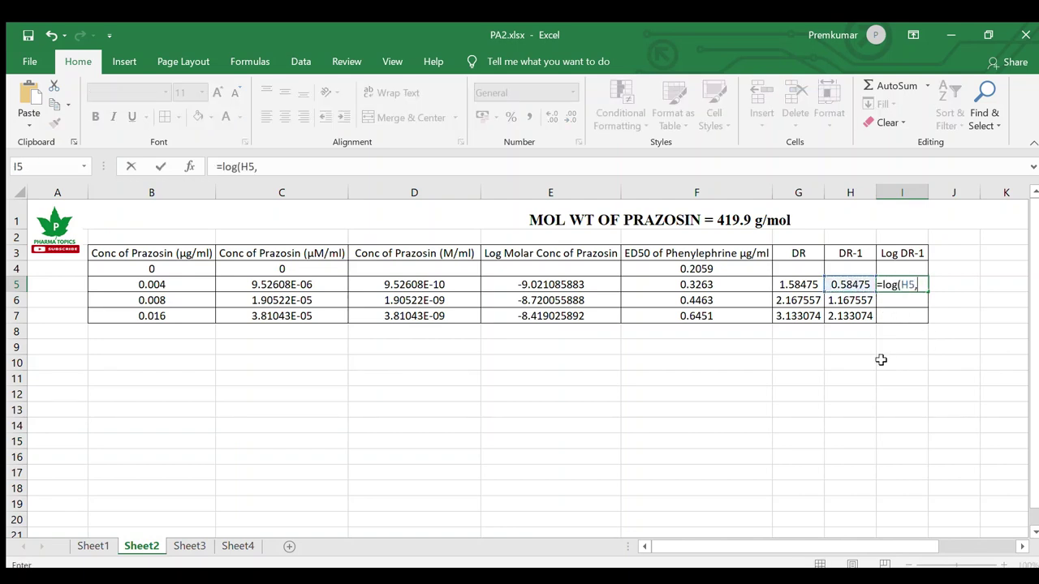
type("10")
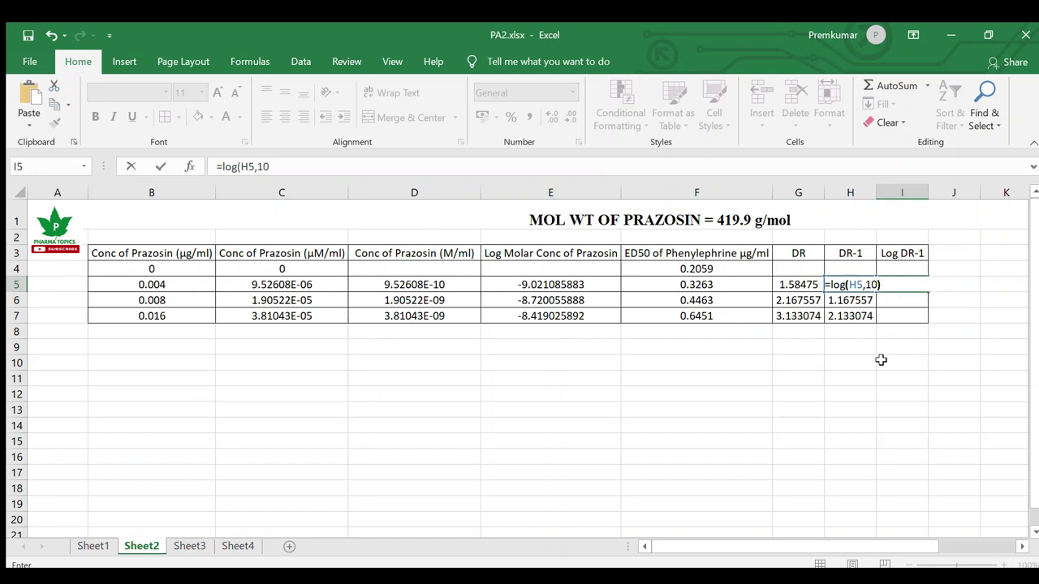
type(")")
key("Return")
left_click(912, 285)
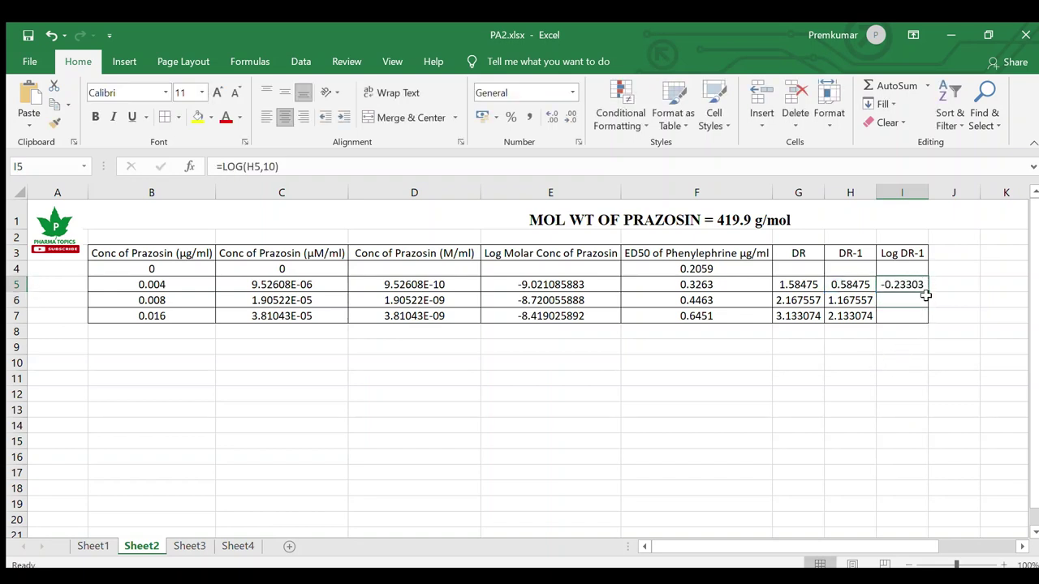
left_click_drag(926, 293, 928, 322)
left_click(930, 379)
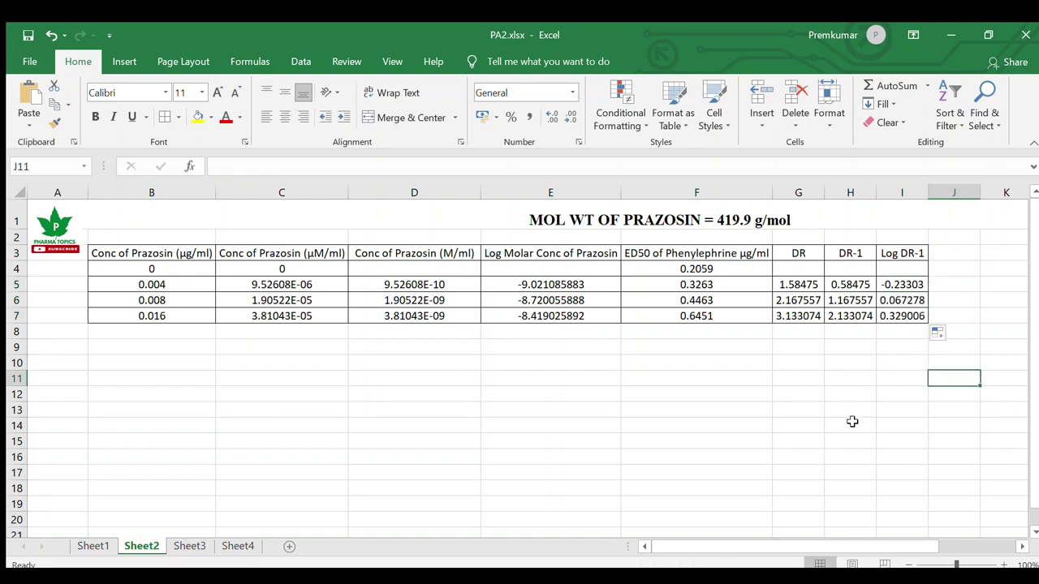
Step: Plot Log DR-1 (I5:I7) against log molar Prazosin concentration (E5:E7) as a scatter chart with lines and markers, placed below the table
left_click_drag(597, 286, 595, 316)
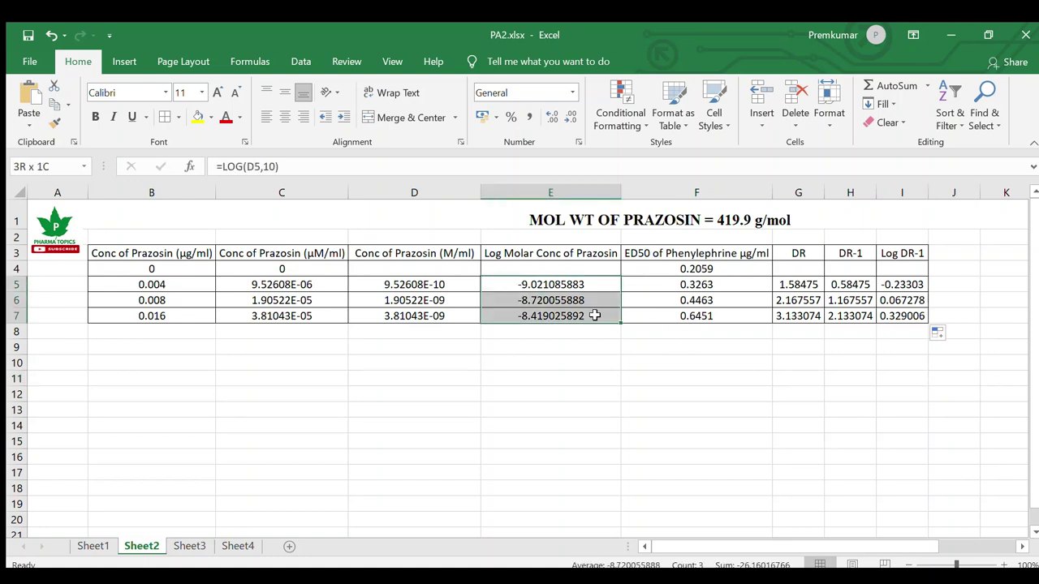
left_click(906, 284, "ctrl")
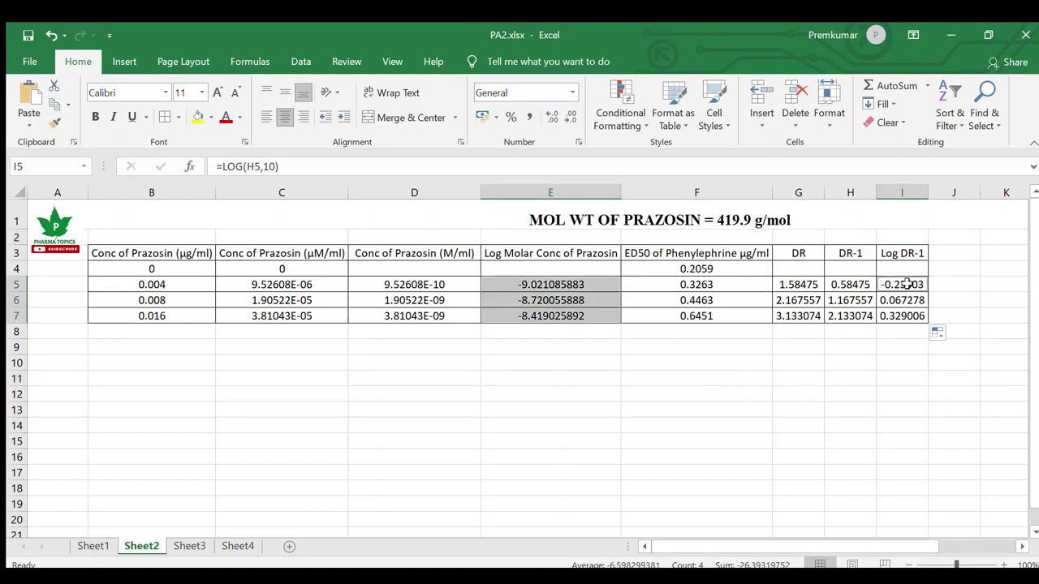
left_click_drag(906, 284, 909, 315)
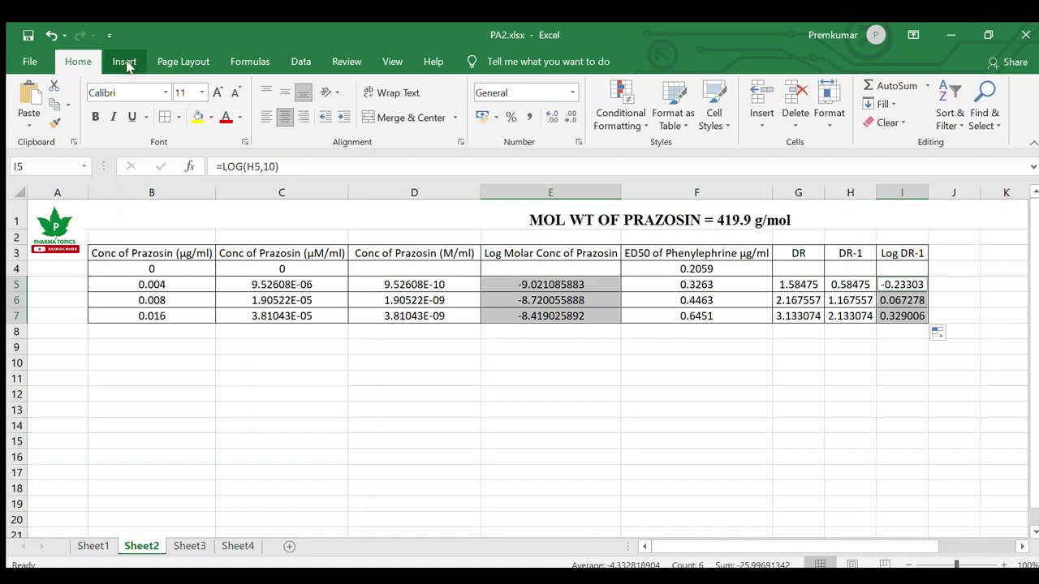
left_click(124, 63)
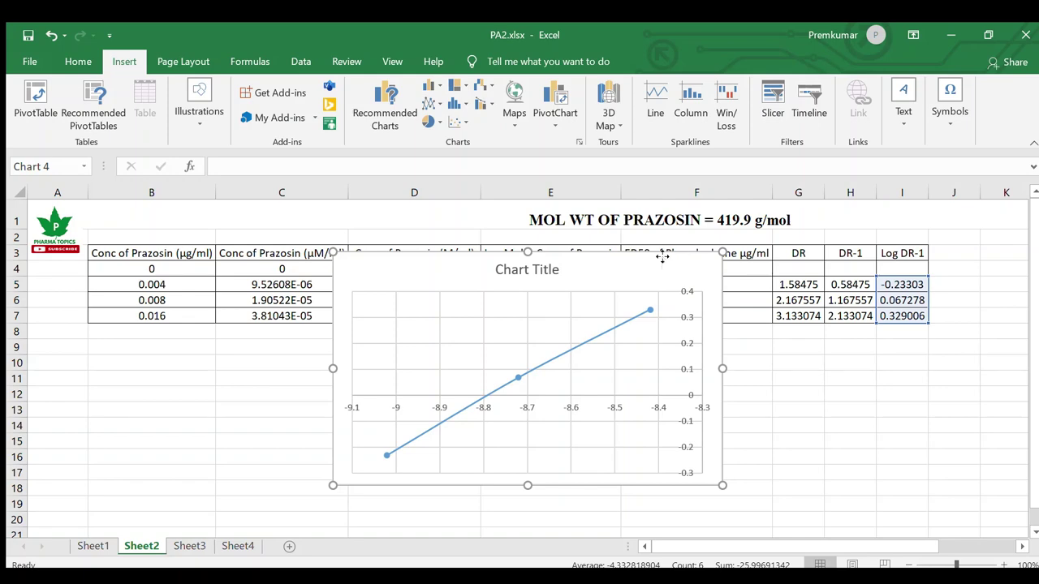
left_click_drag(662, 257, 696, 349)
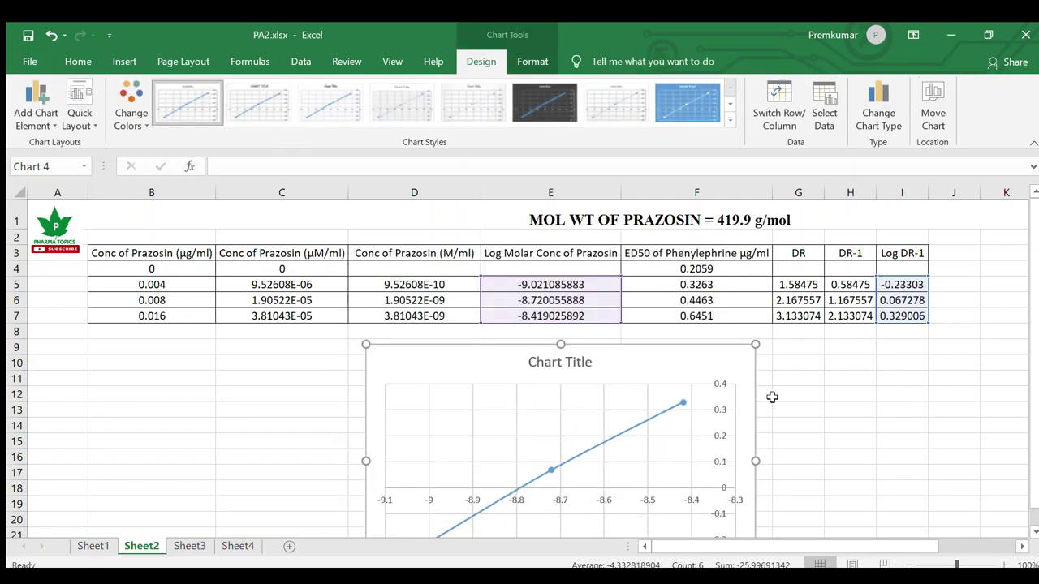
scroll(715, 373, "down", 1)
Step: Change the chart title to "PA2 value of Prazosin"
left_click(540, 303)
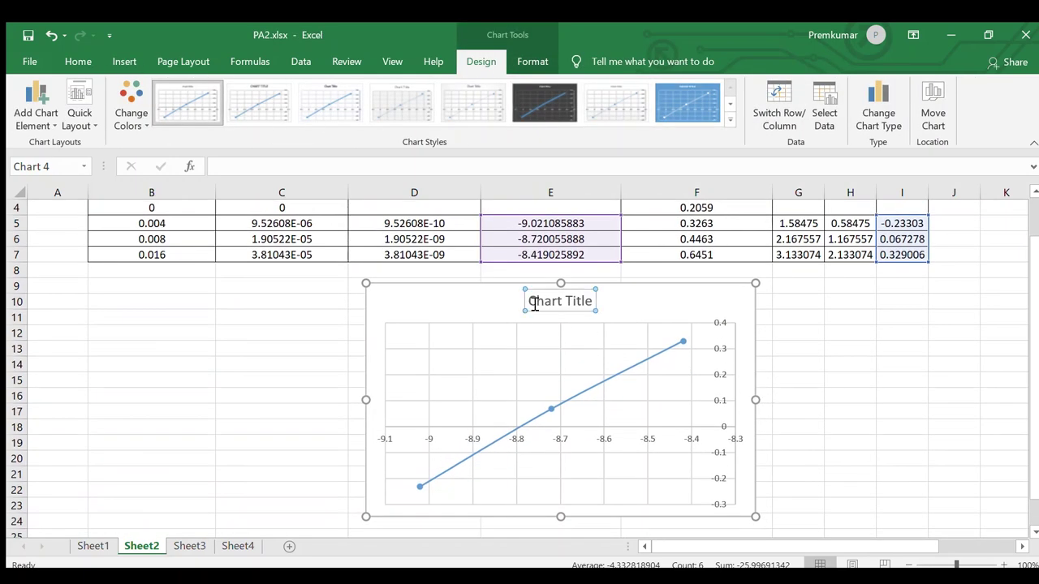
left_click_drag(529, 303, 587, 305)
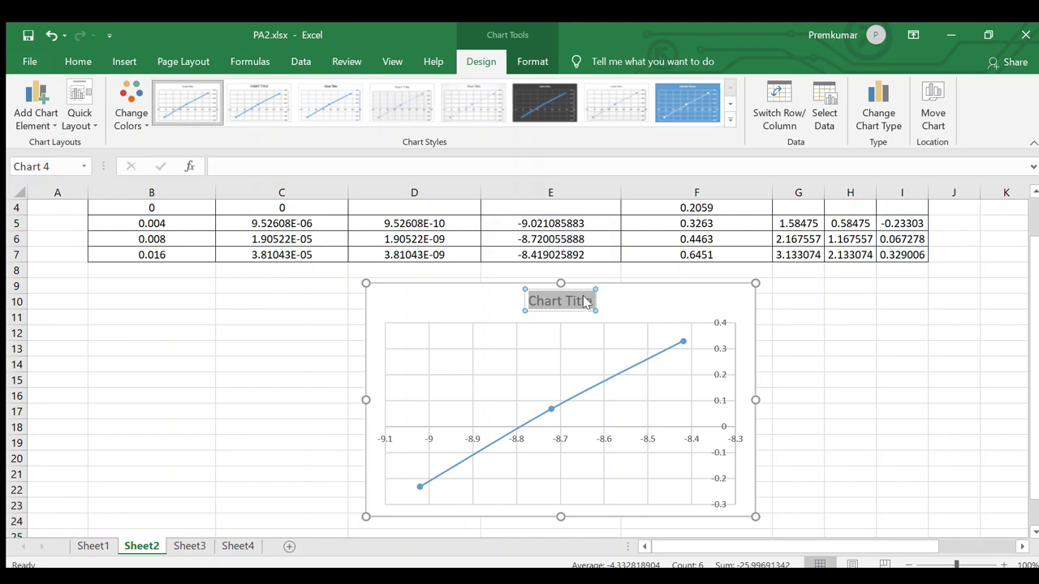
type("PA2")
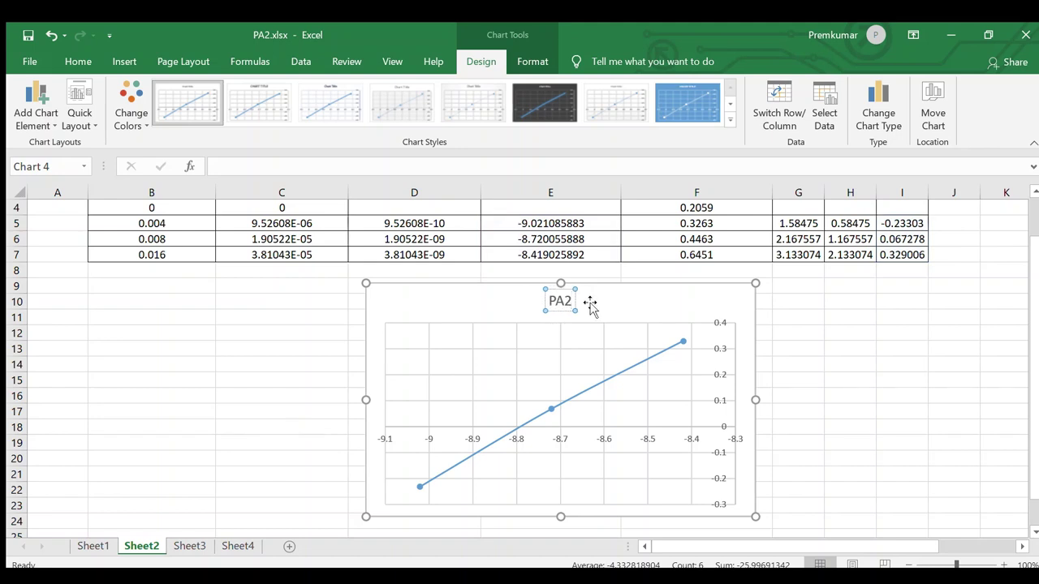
type(" value of A")
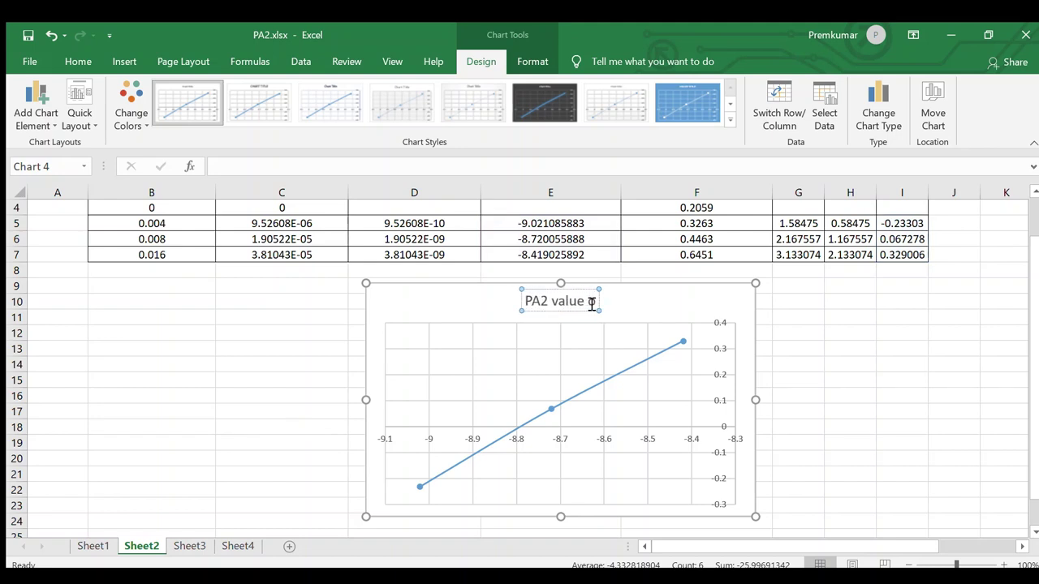
type("tropine")
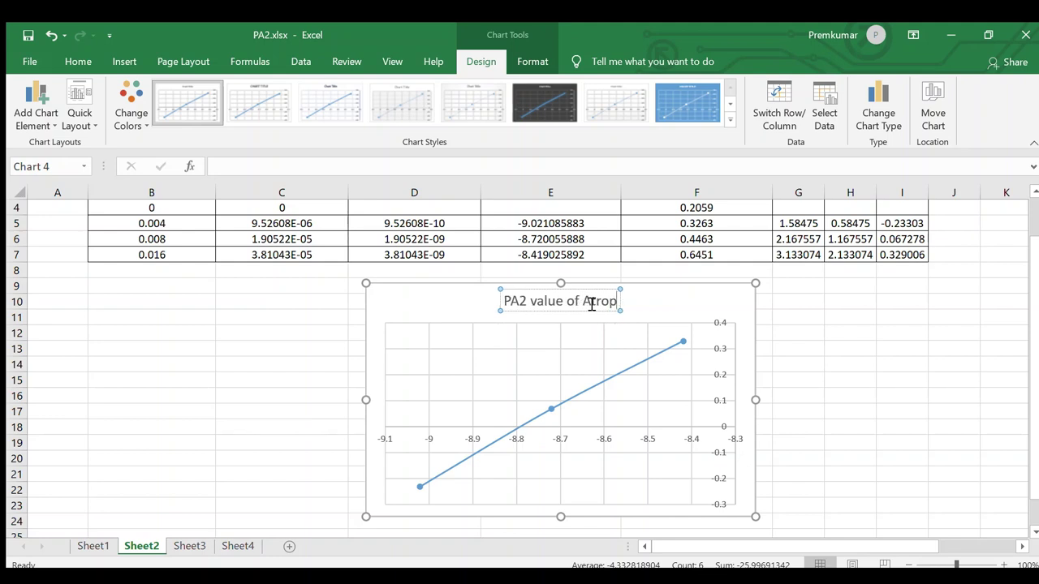
key("BackSpace")
key("BackSpace")
key("BackSpace")
key("BackSpace")
key("BackSpace")
key("BackSpace")
key("BackSpace")
key("BackSpace")
key("BackSpace")
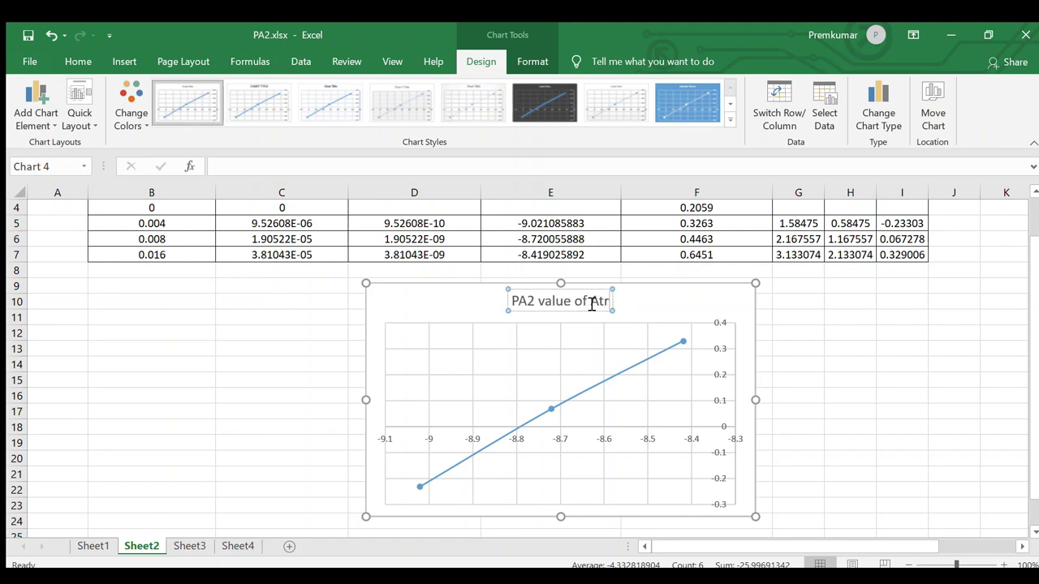
type("Praz")
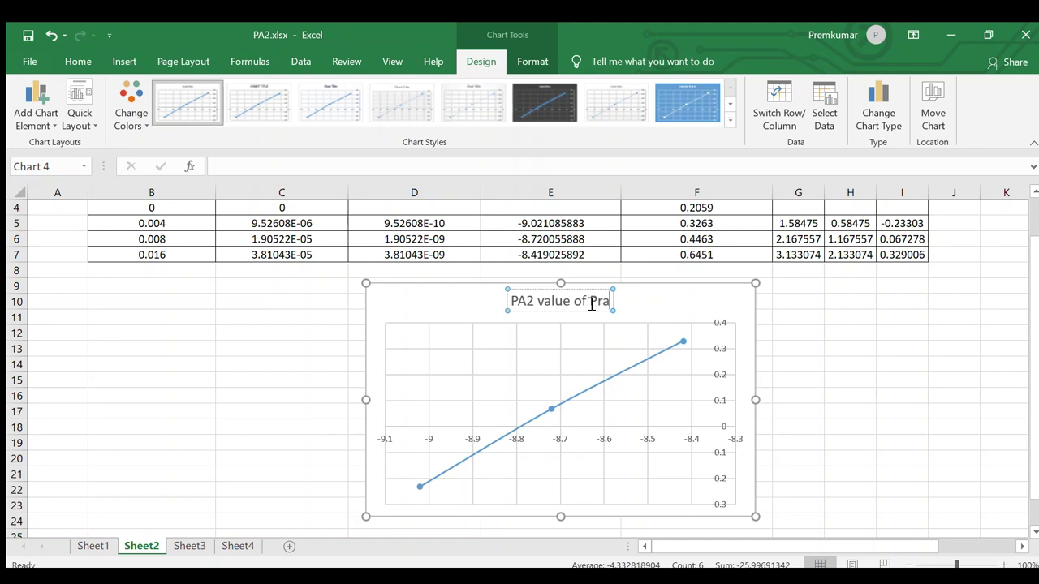
left_click(656, 301)
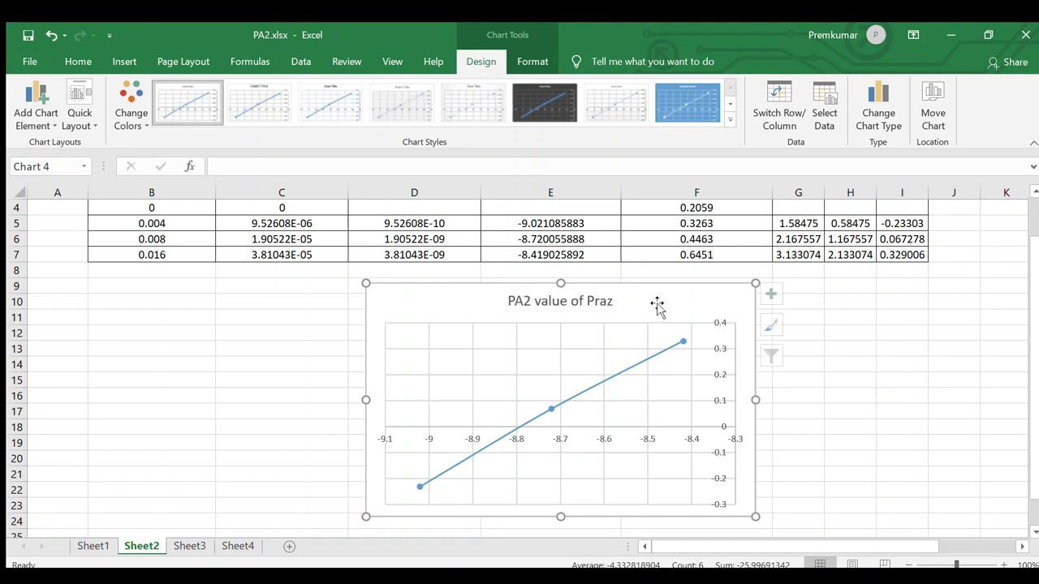
left_click(608, 307)
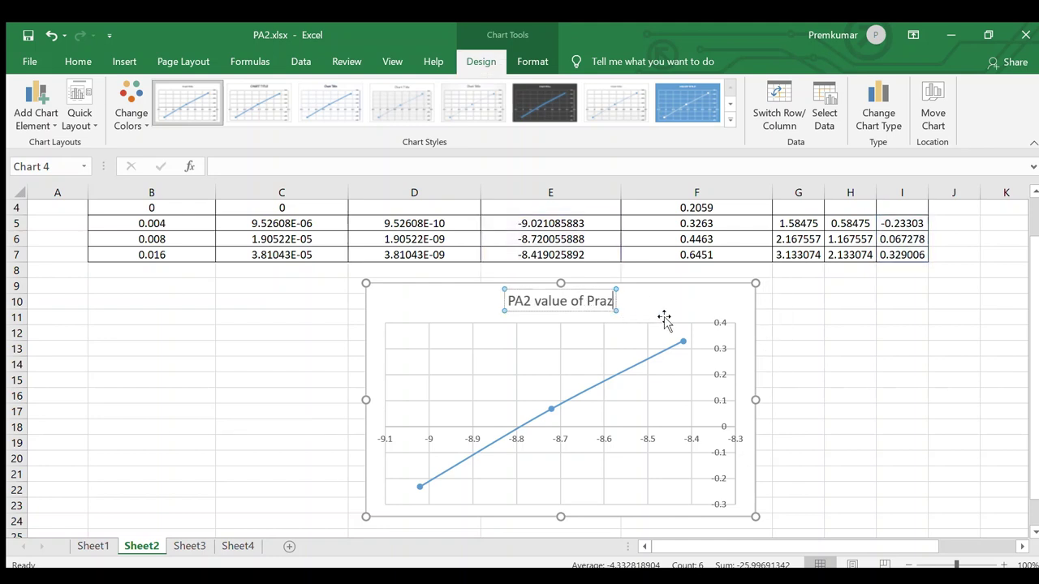
type("osin")
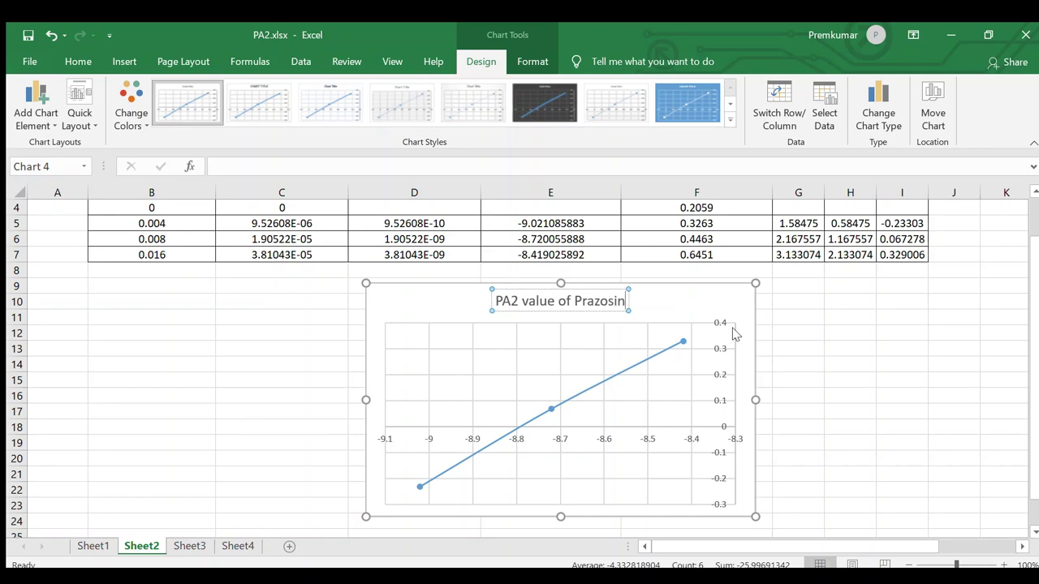
left_click(930, 404)
Step: Format the chart title in bold Times New Roman
left_click(589, 303)
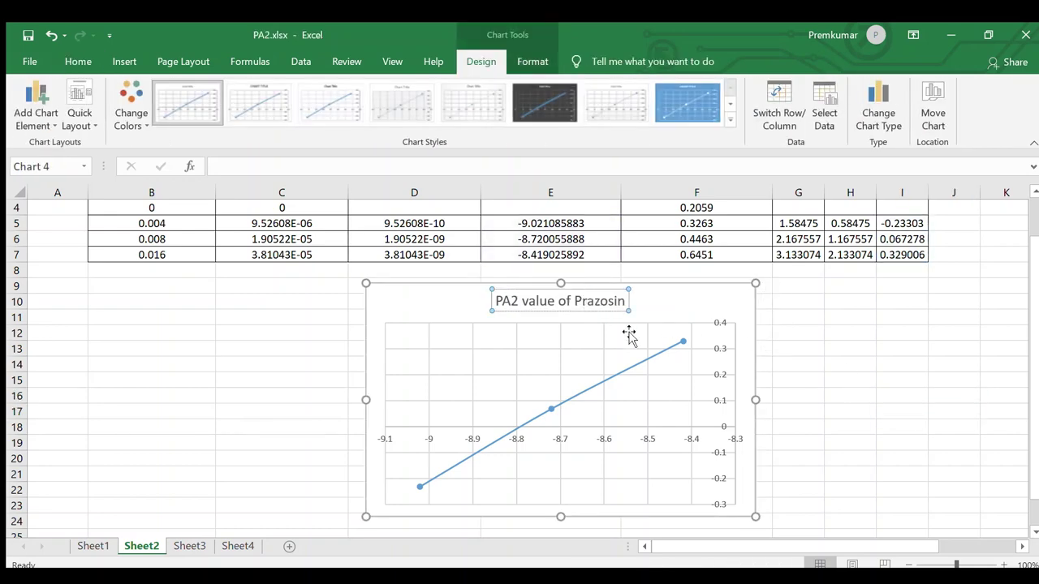
key("ctrl+b")
left_click(78, 61)
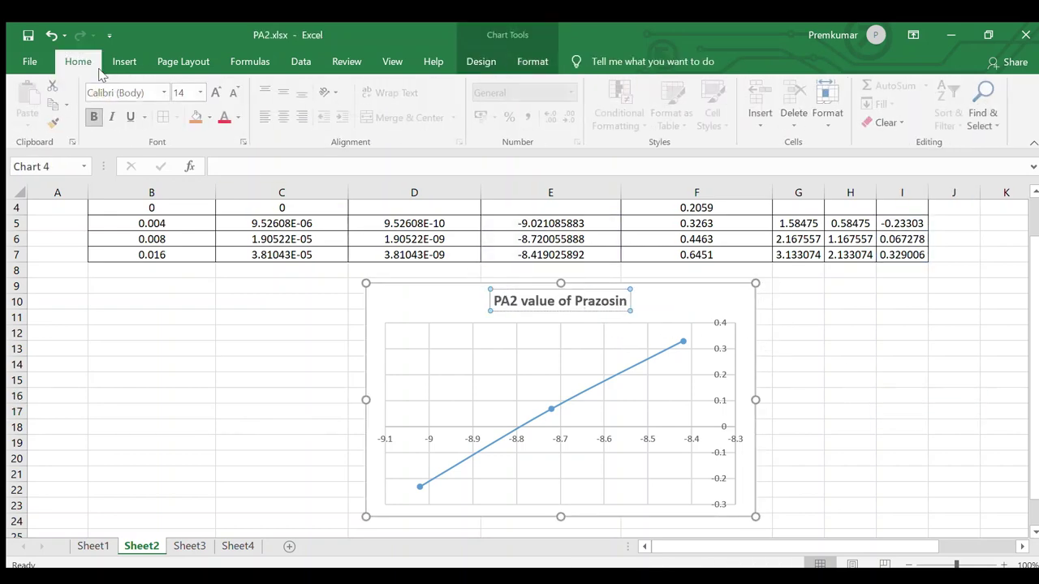
left_click(130, 93)
type("Times New Roman")
key("Return")
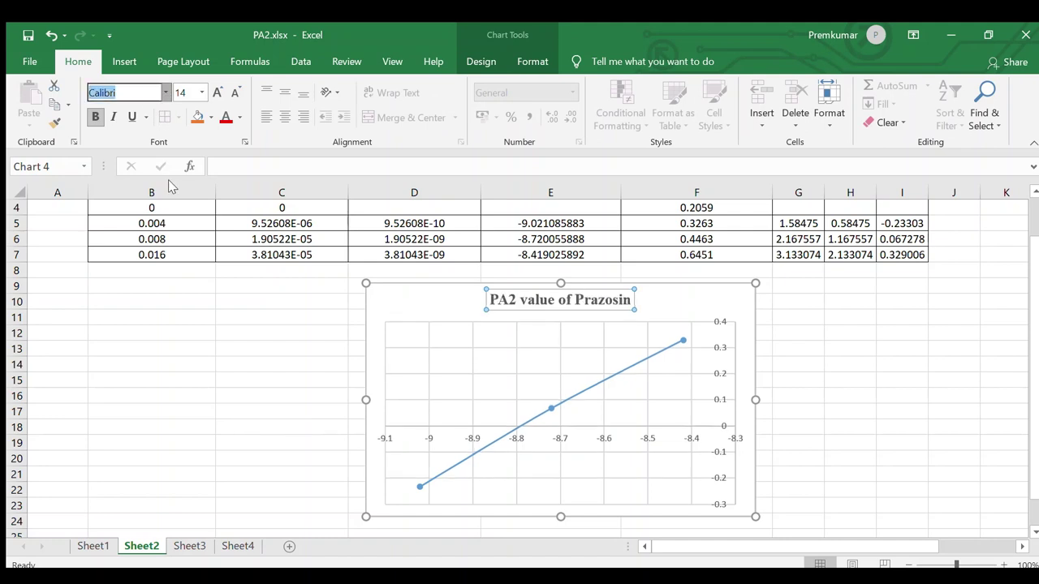
left_click(837, 393)
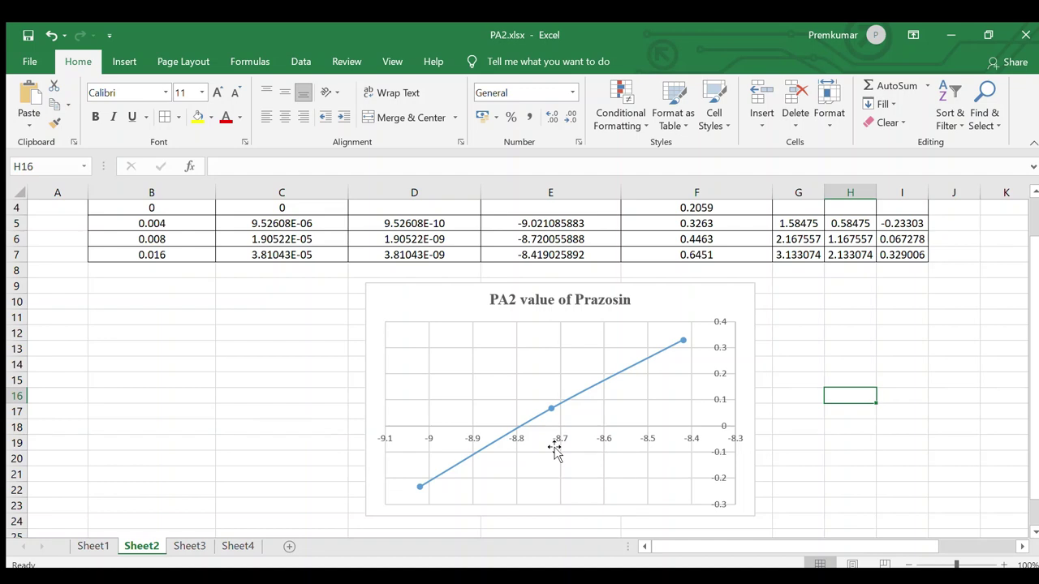
Step: Add a green-outlined rectangle about 1.59 × 0.92 cm below the chart's horizontal axis, containing the bold text "=8.79"
left_click(126, 65)
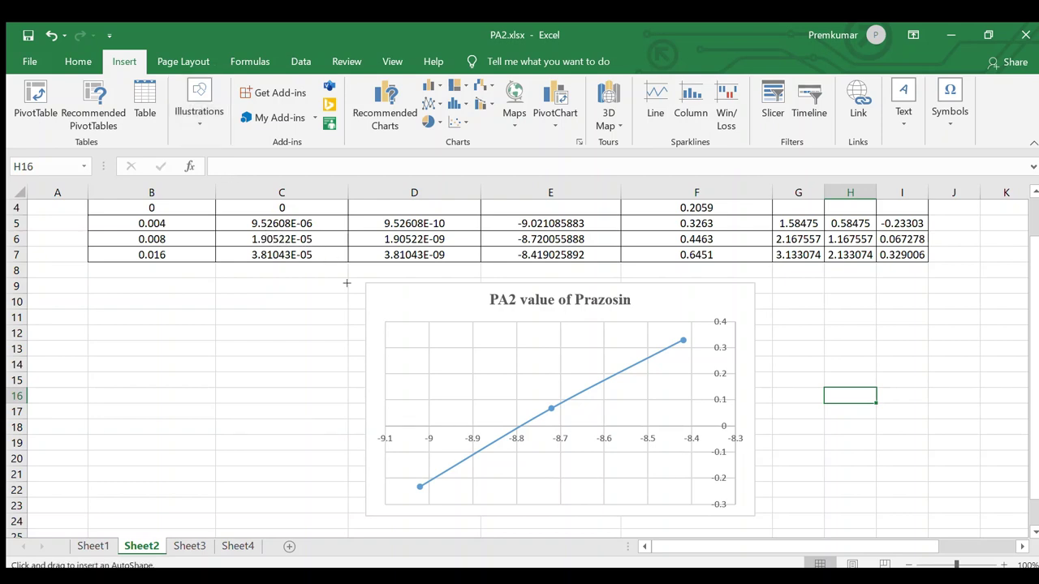
left_click_drag(527, 451, 576, 479)
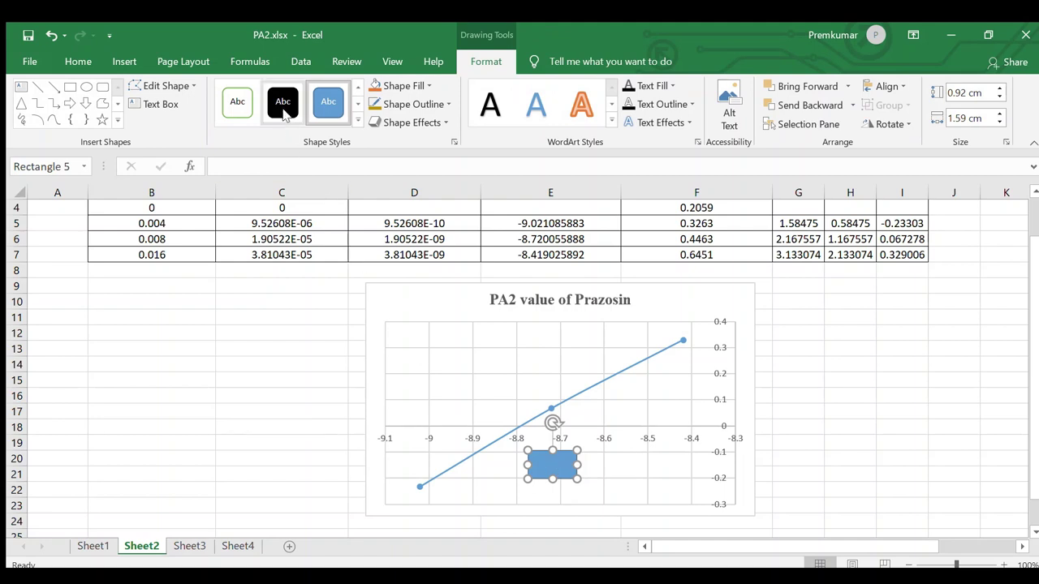
left_click(237, 102)
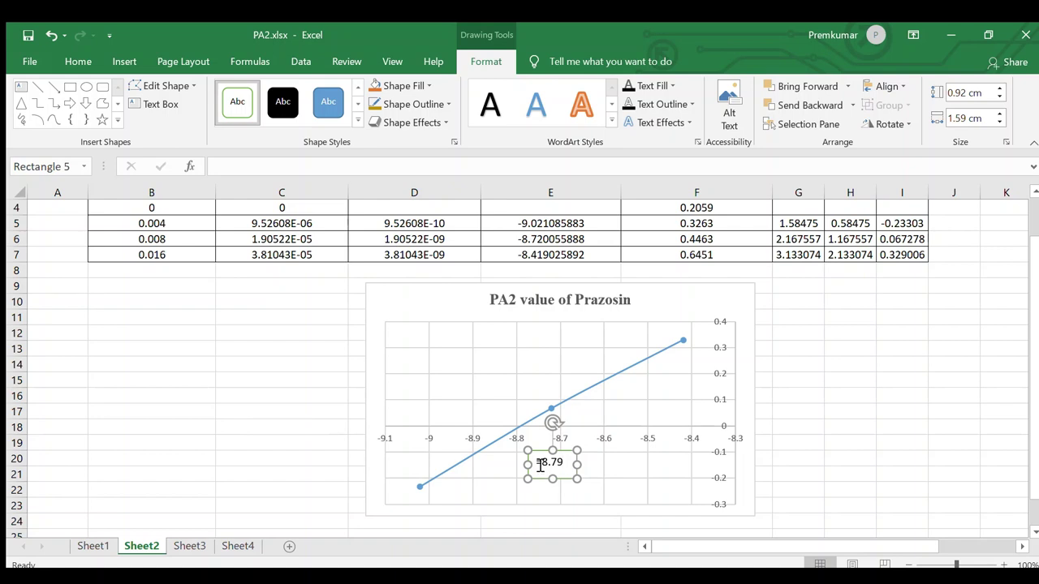
left_click_drag(539, 465, 572, 464)
key("ctrl+b")
left_click(818, 423)
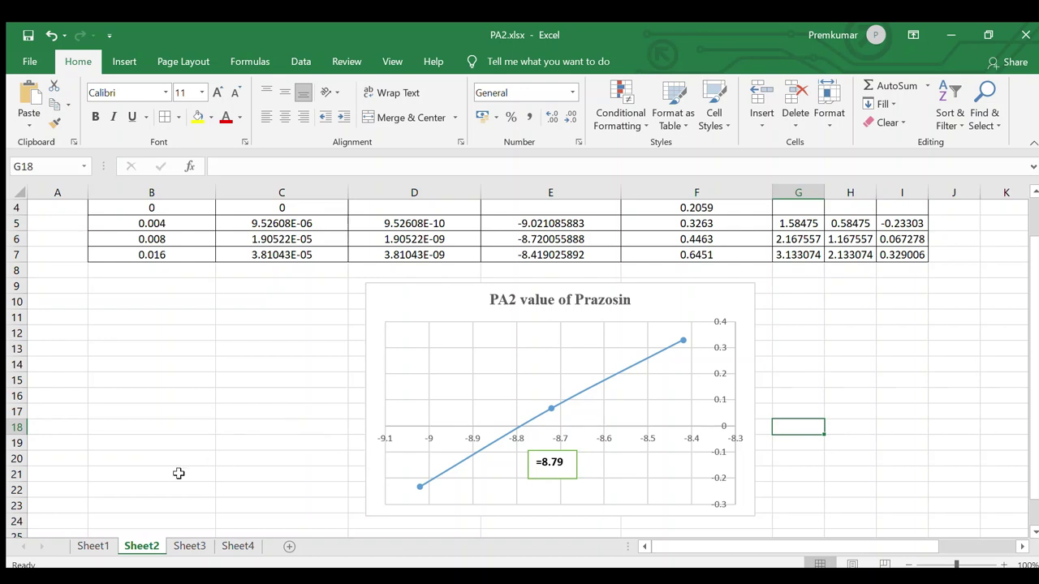
Step: Copy the acetylcholine dose-response table B5:F16 on Sheet3 and paste it at B18
left_click(193, 546)
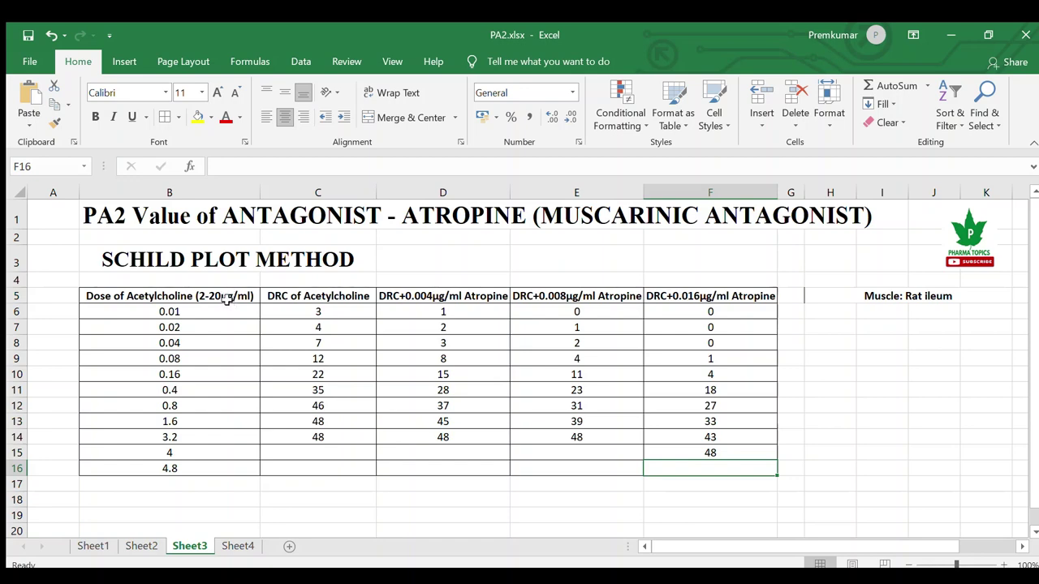
mouse_move(225, 295)
left_mouse_down()
mouse_move(352, 357)
mouse_move(667, 465)
left_mouse_up()
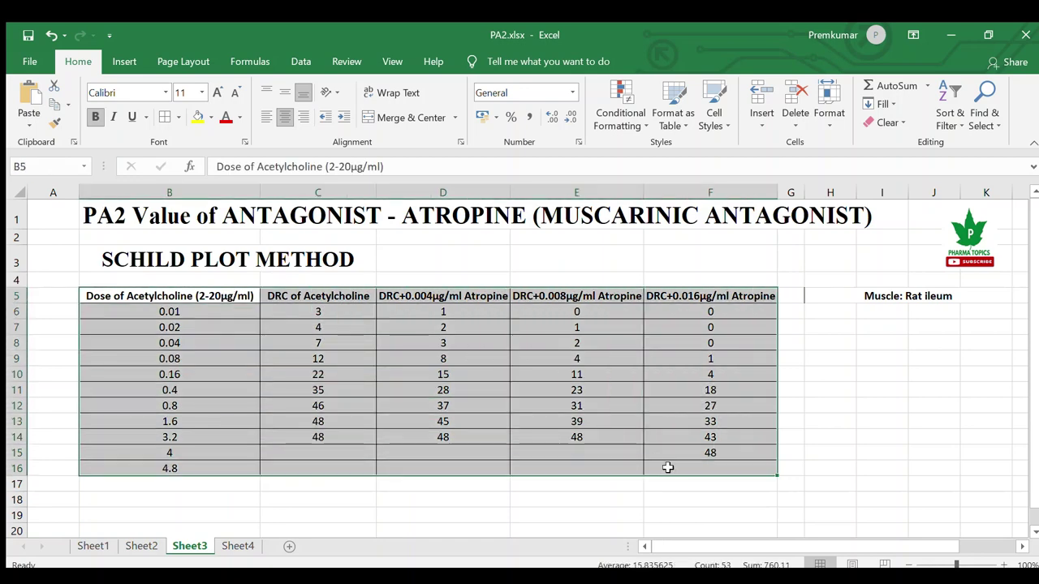
key("ctrl+c")
scroll(561, 425, "down", 3)
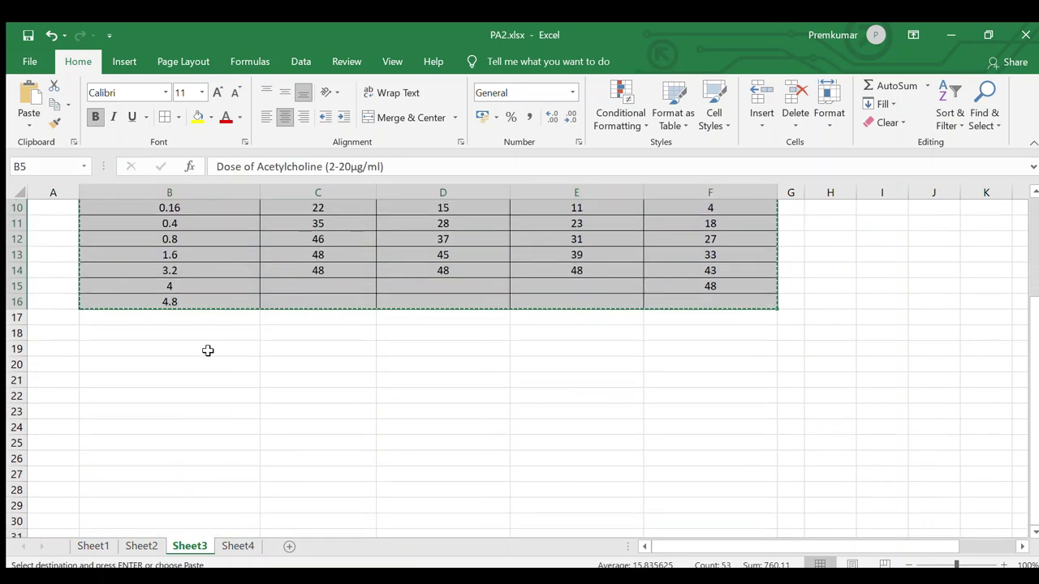
left_click(200, 333)
key("ctrl+v")
Step: Clear the data in B19:F29 of the copied table, keeping its headers, and select B19
left_click(442, 427)
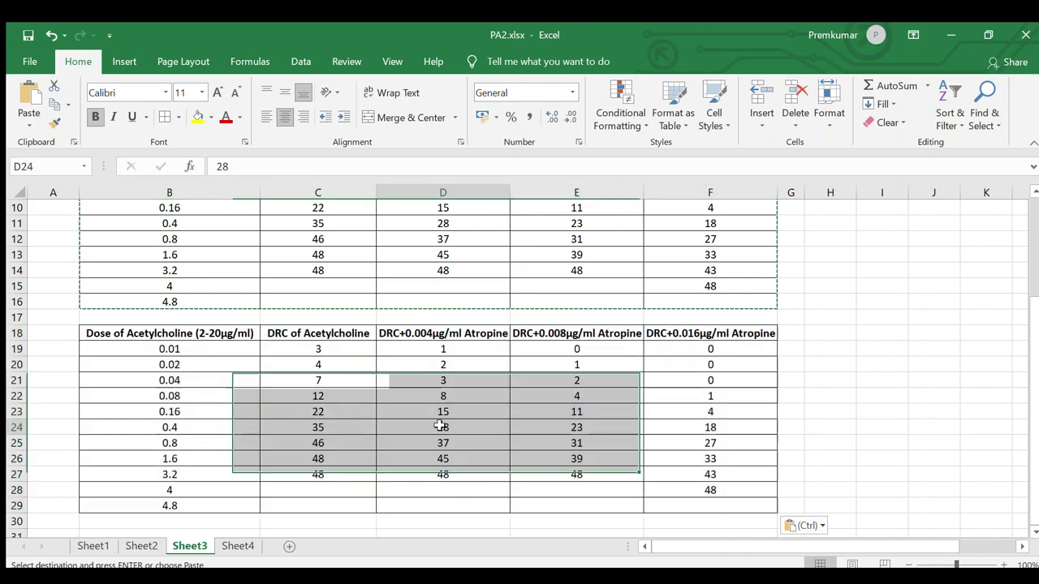
mouse_move(235, 355)
left_mouse_down()
mouse_move(475, 409)
mouse_move(687, 504)
left_mouse_up()
key("Escape")
key("Delete")
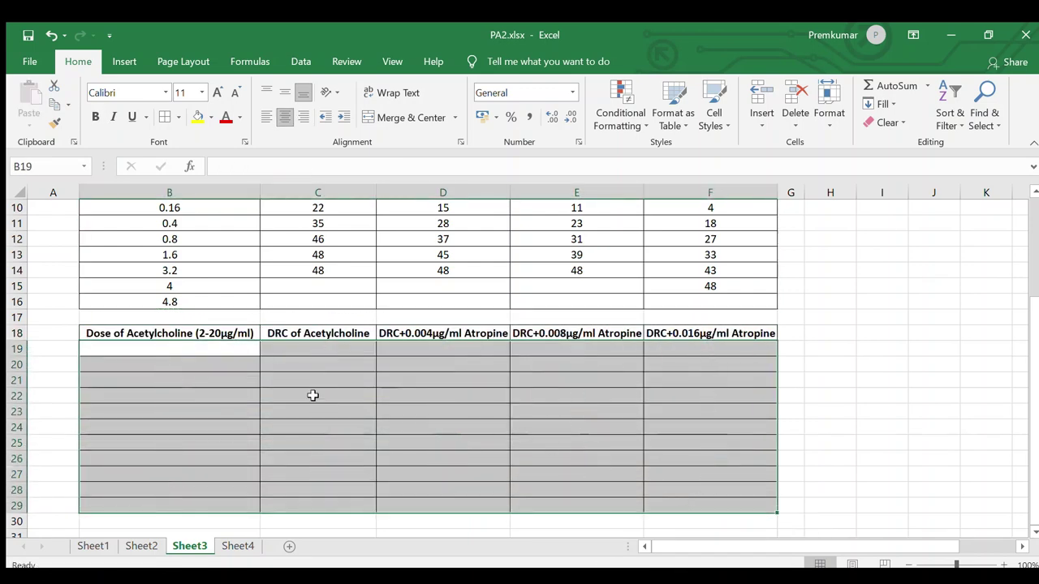
left_click(217, 350)
scroll(343, 442, "up", 3)
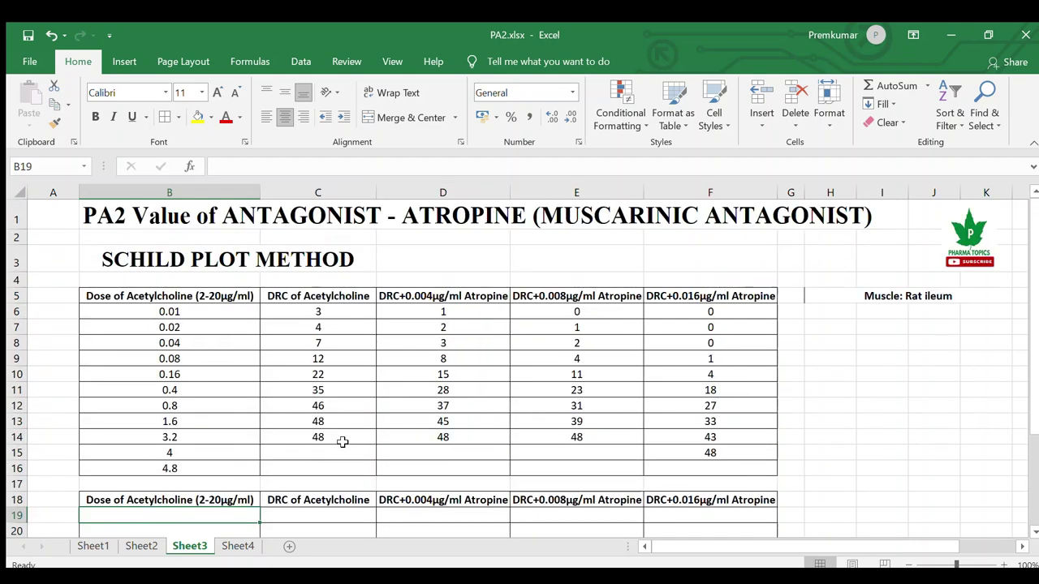
scroll(342, 442, "down", 2)
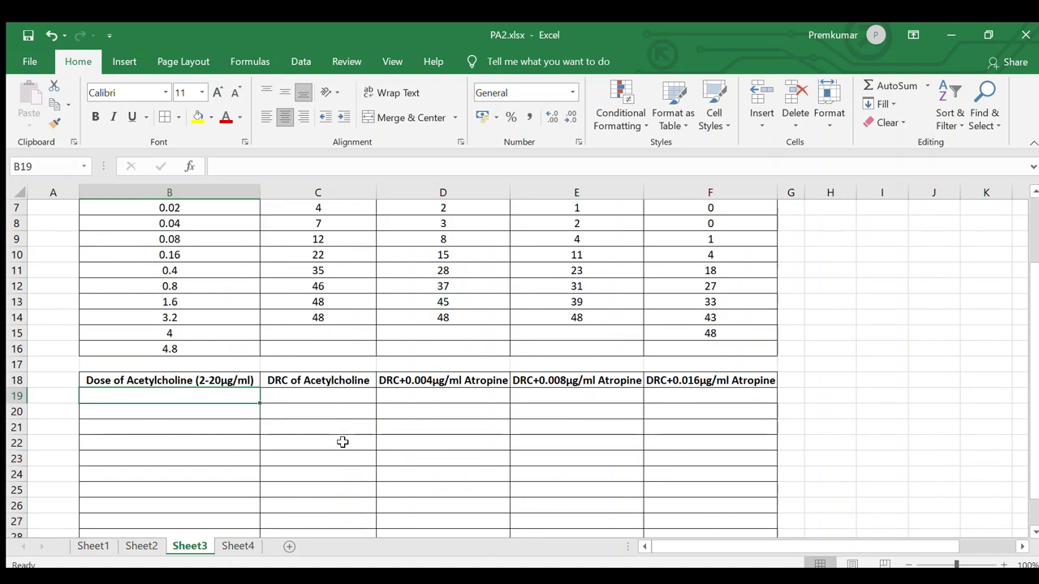
Step: Calculate the log dose in B19 with =LOG(B6,10) and fill the formula down to B29
type("=")
scroll(342, 442, "up", 2)
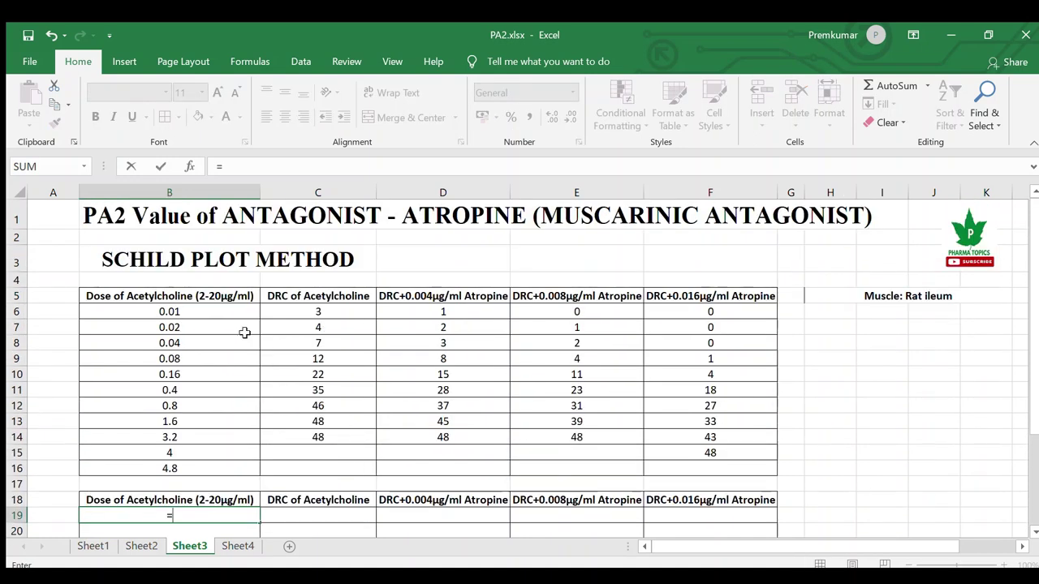
type("log(")
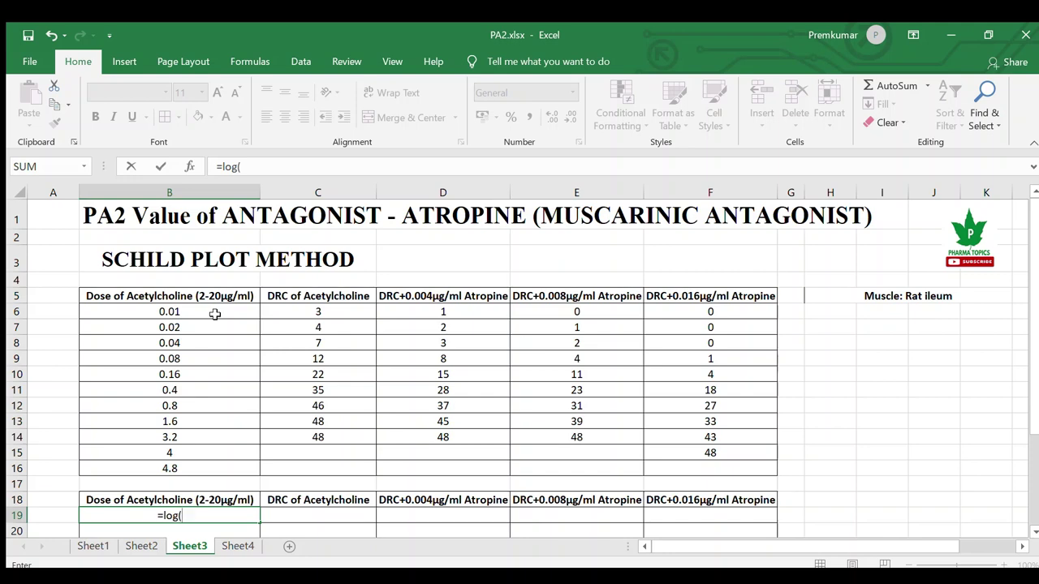
left_click(215, 314)
type(",10")
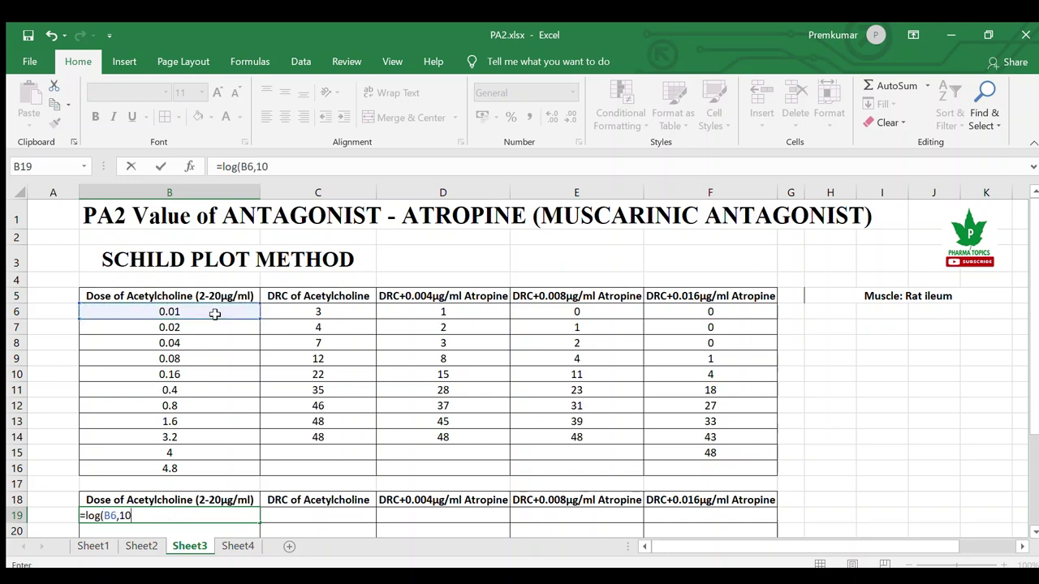
key("Return")
scroll(214, 314, "down", 3)
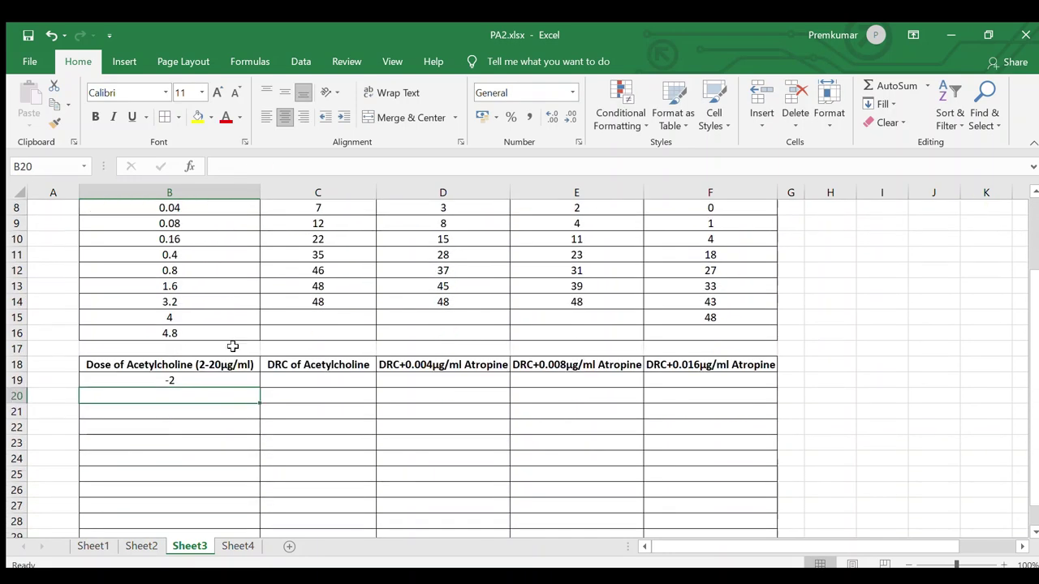
scroll(262, 396, "down", 1)
left_click_drag(260, 342, 268, 496)
Step: Enter the percentage response formula =(C6/48)*100 in C19 for the acetylcholine DRC
left_click(319, 335)
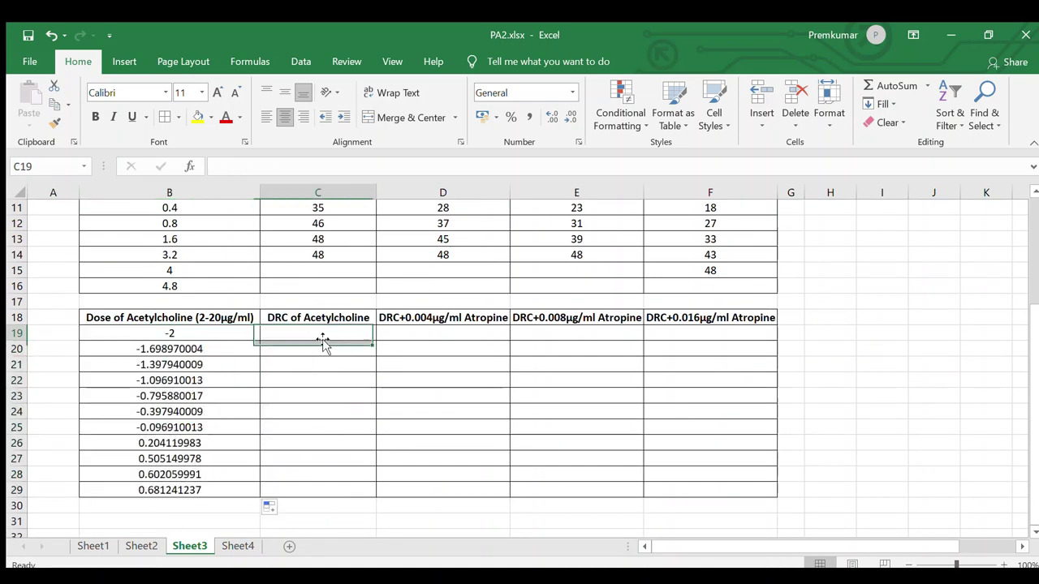
scroll(360, 397, "up", 2)
scroll(360, 396, "up", 1)
type("=")
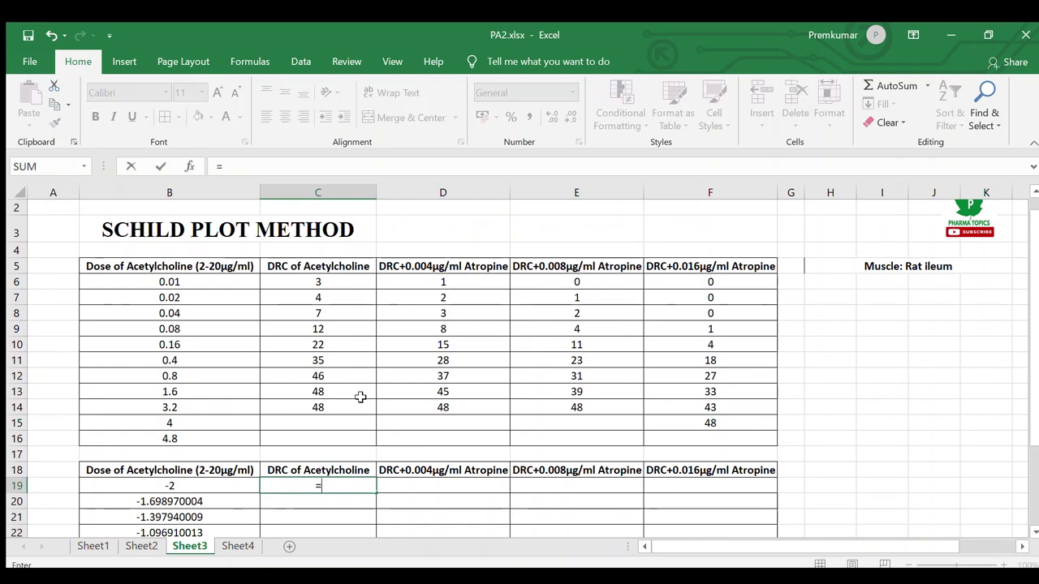
left_click(324, 282)
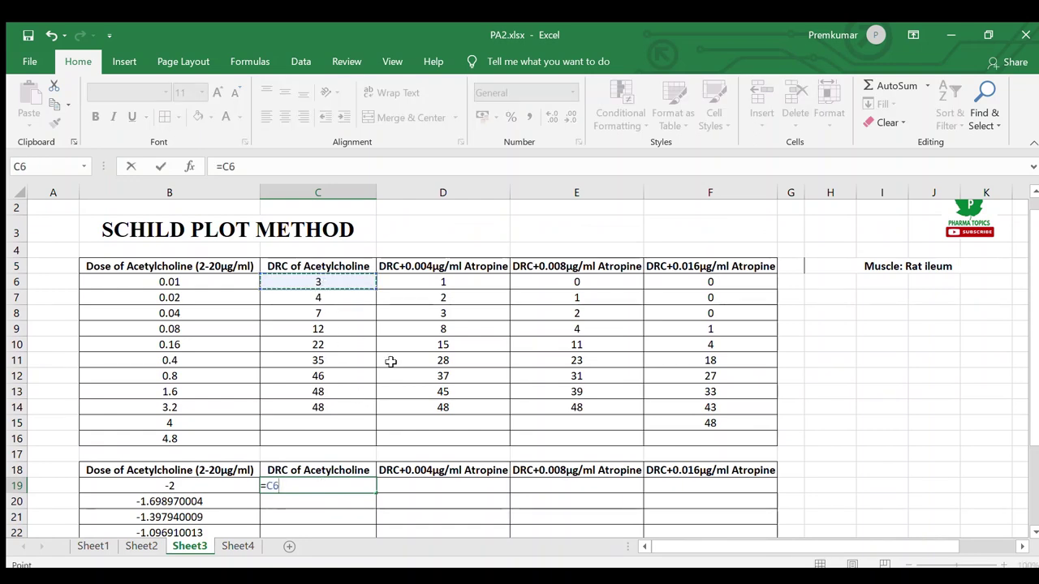
type("/48")
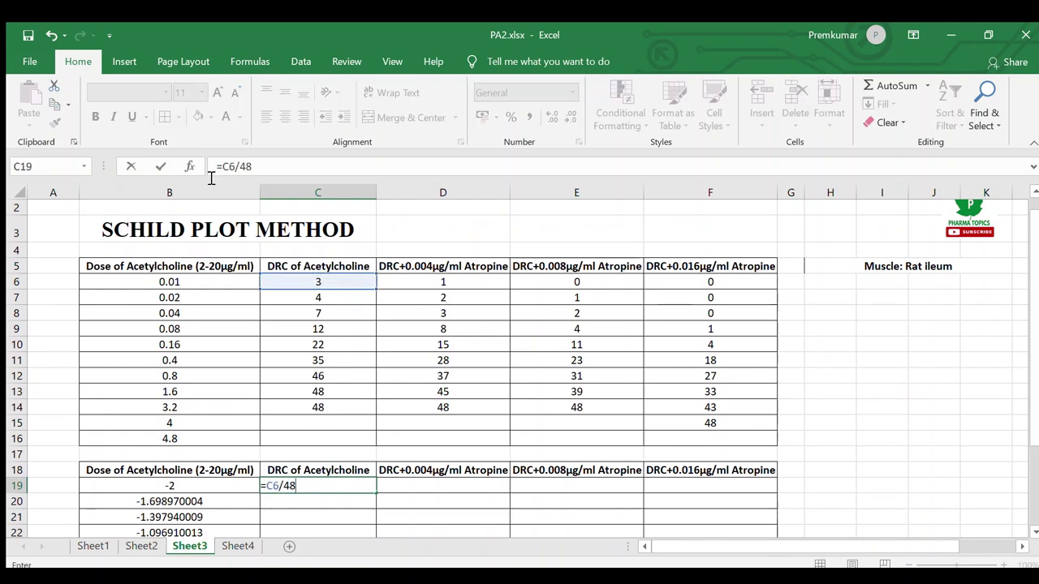
left_click(222, 168)
type("(")
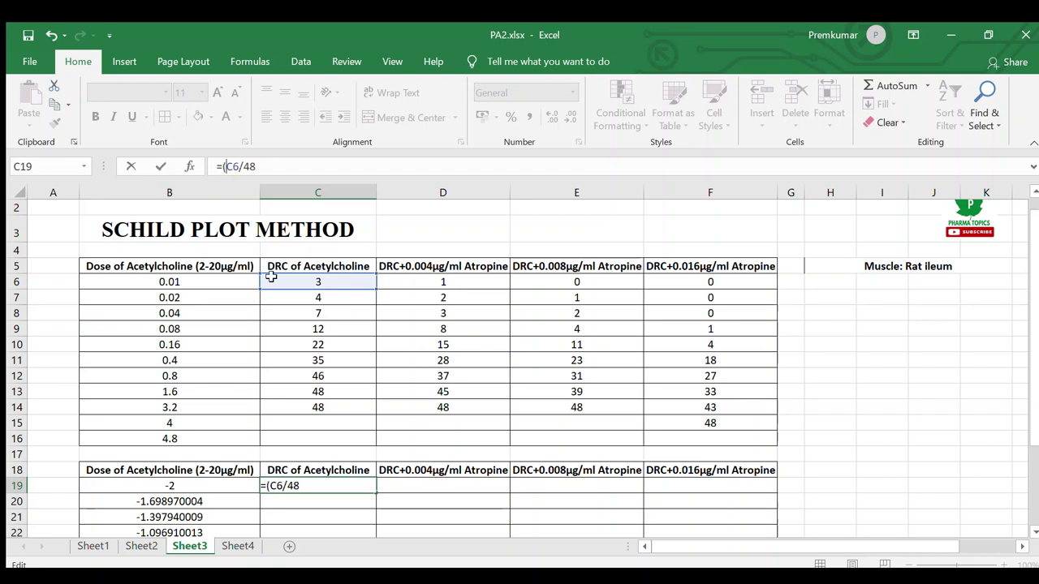
left_click(269, 168)
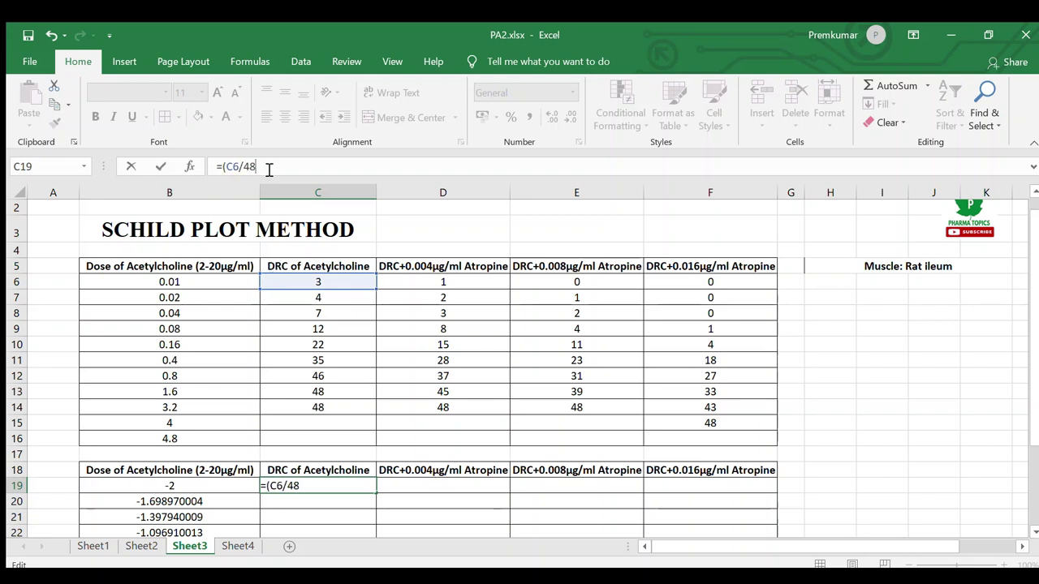
type(")*100")
key("Return")
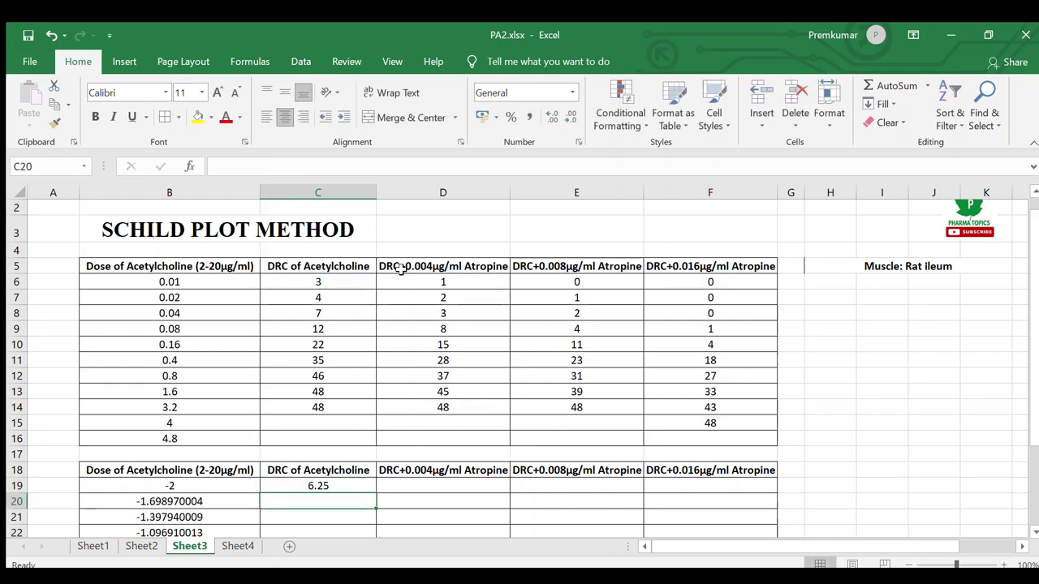
Step: Fill the C19 formula down to C27, then clear the value in C27
scroll(399, 308, "down", 4)
left_click(344, 286)
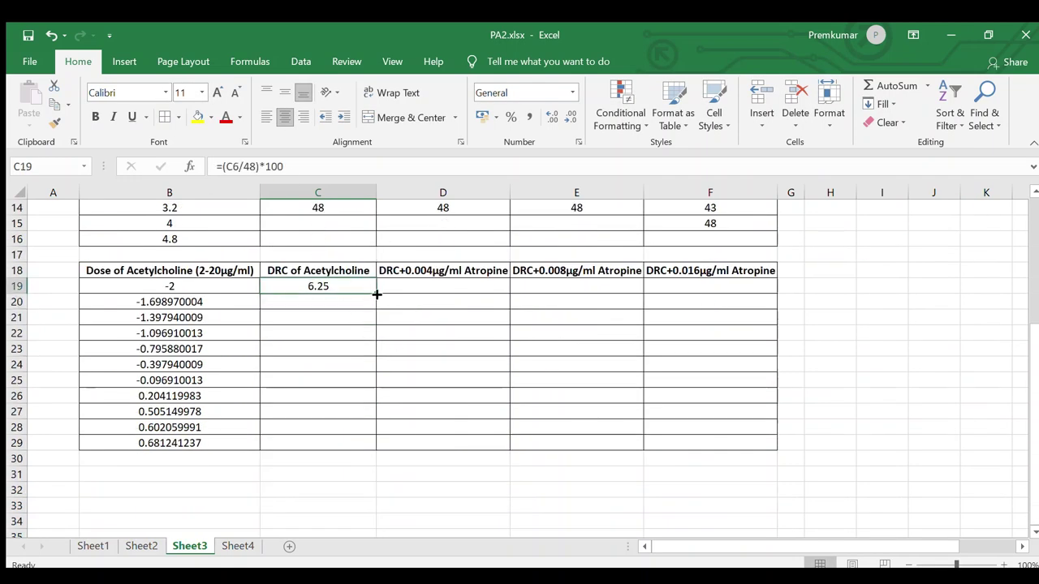
left_click_drag(377, 294, 376, 415)
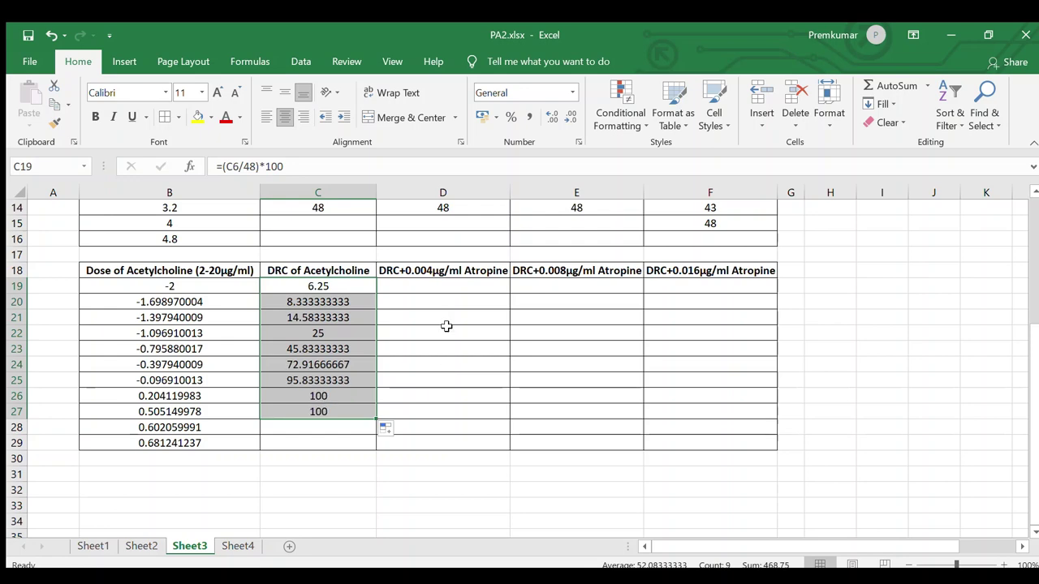
left_click(349, 412)
key("Delete")
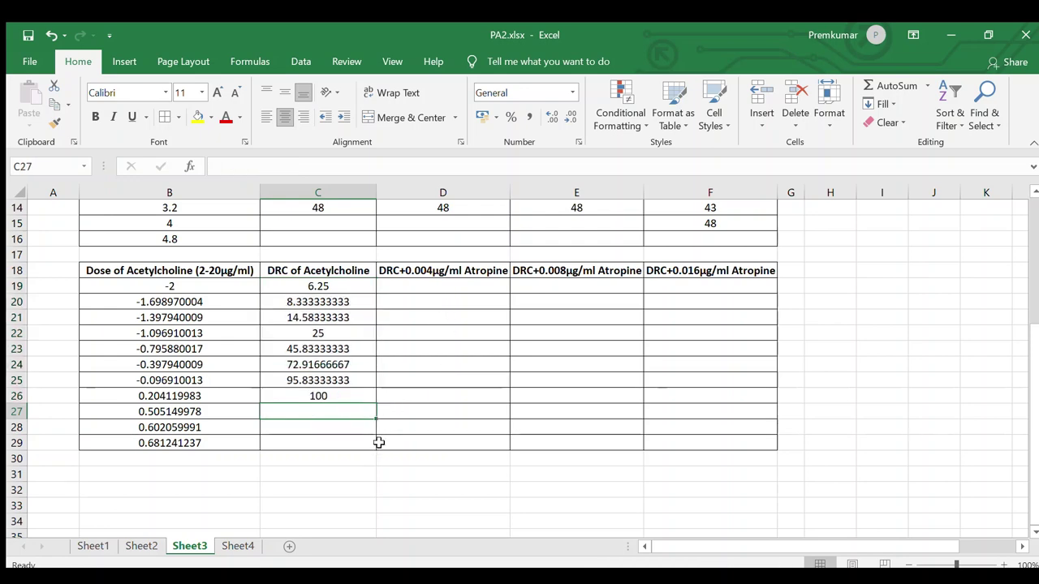
Step: Enter the percentage response formula =(D6/48)*100 in D19 for the 0.004 µg/ml atropine column
scroll(398, 414, "up", 1)
left_click(430, 332)
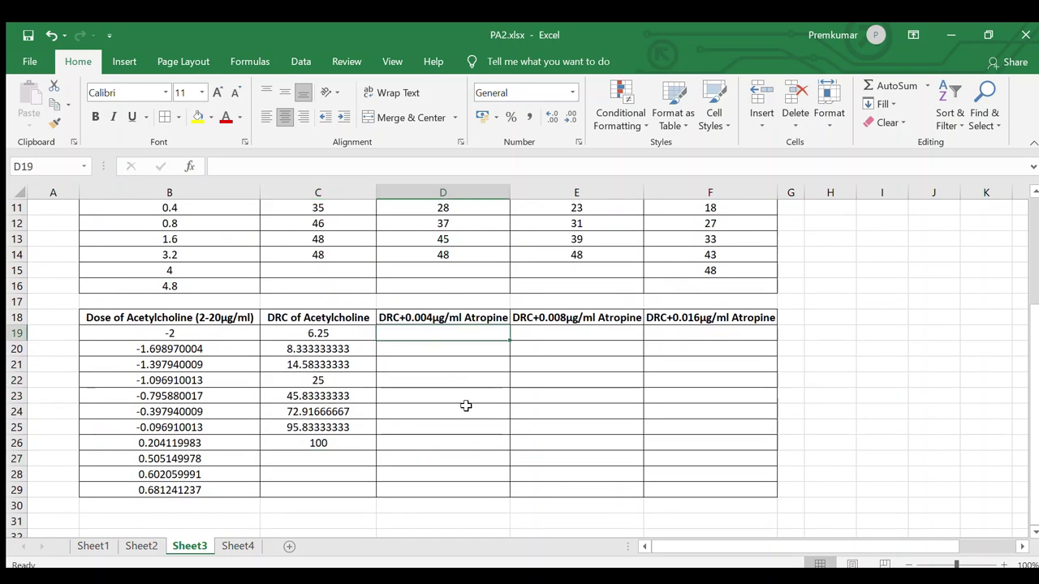
type("=")
scroll(466, 406, "up", 3)
left_click(453, 283)
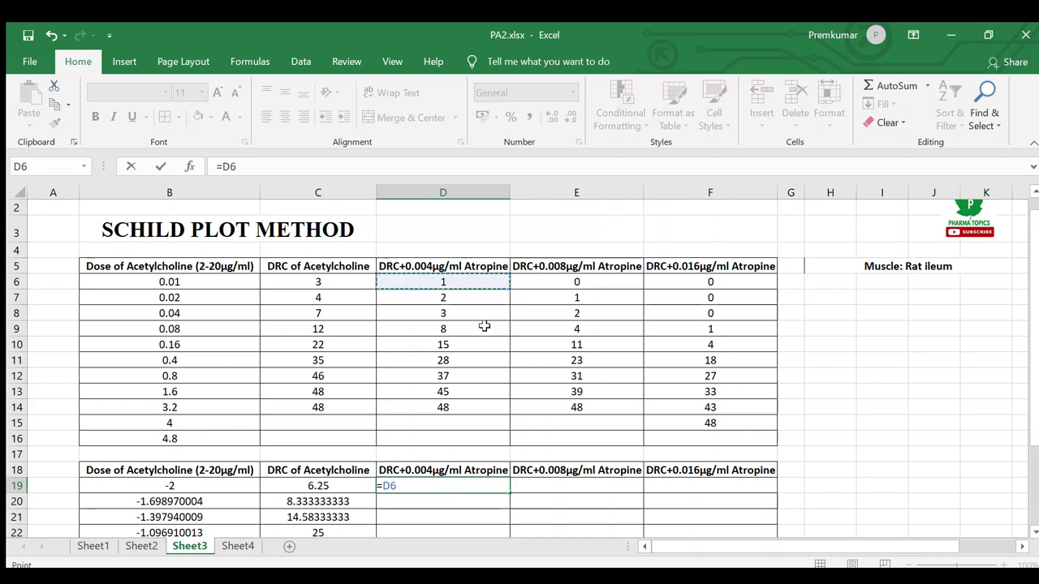
type("/")
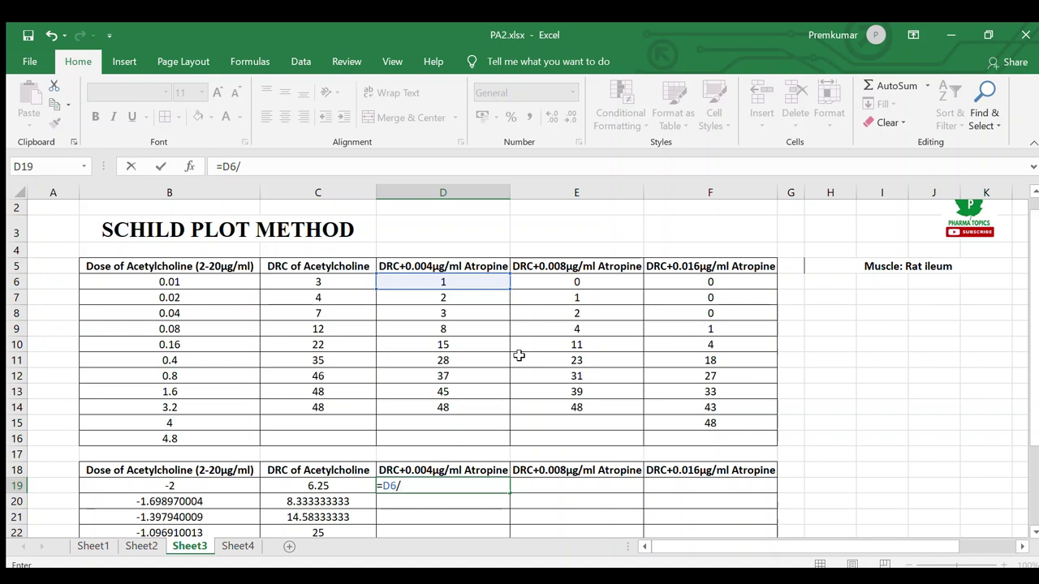
type("48")
left_click(224, 168)
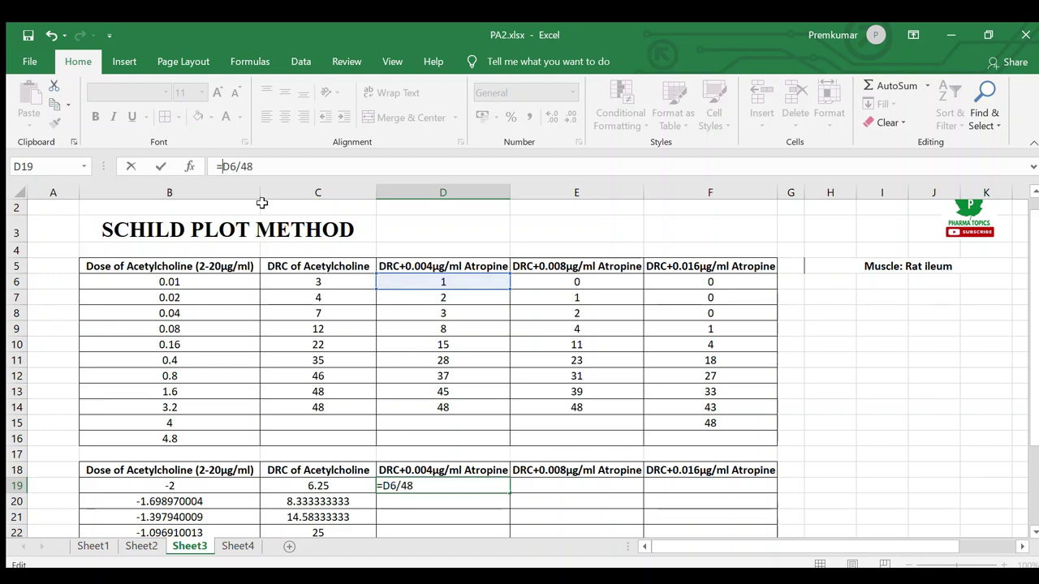
type("(")
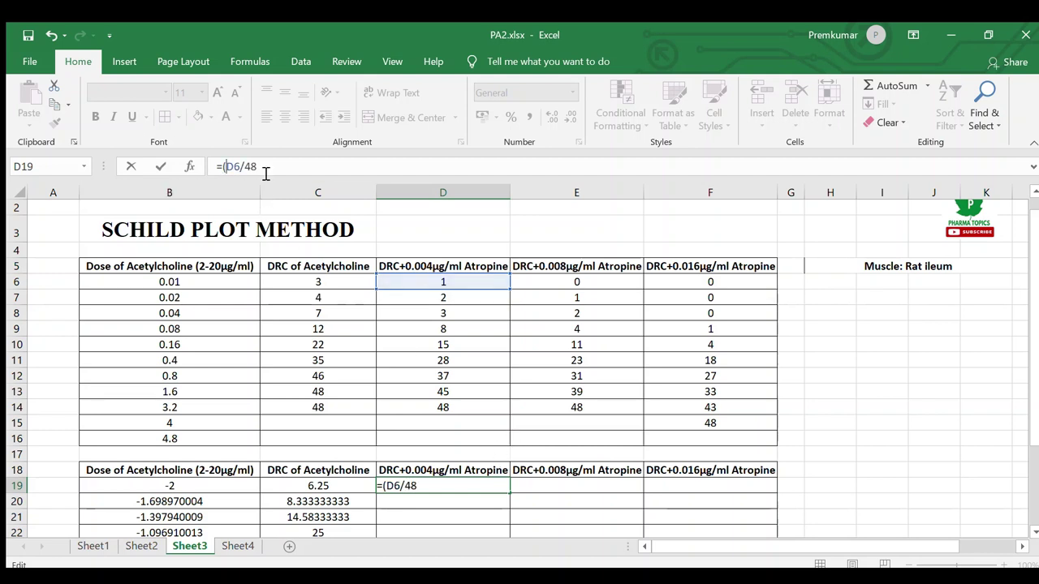
type(")*100")
key("Return")
Step: Fill the D19 percentage response formula down through D27
scroll(522, 387, "down", 1)
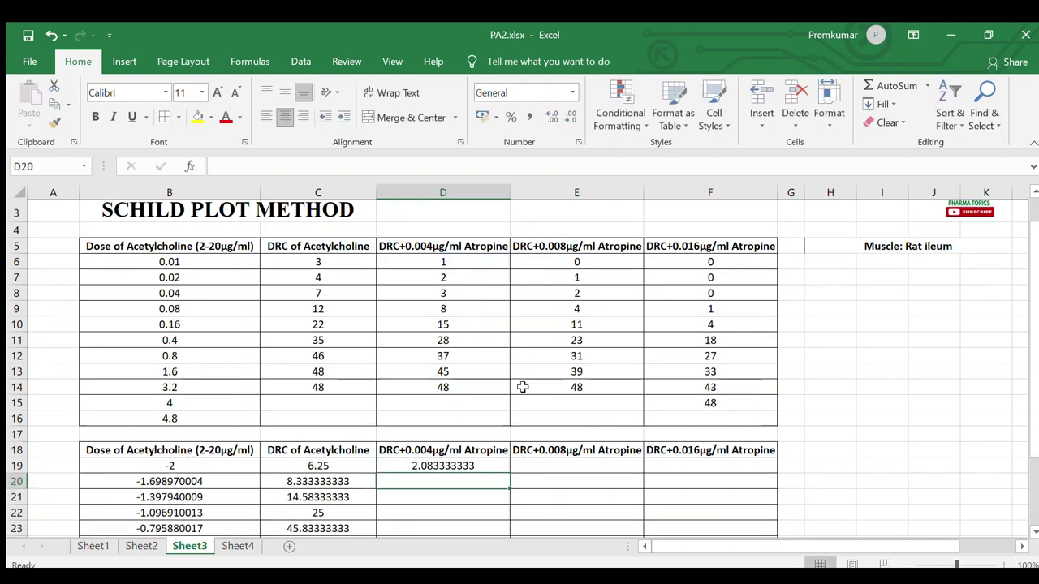
scroll(523, 387, "down", 2)
left_click(490, 382)
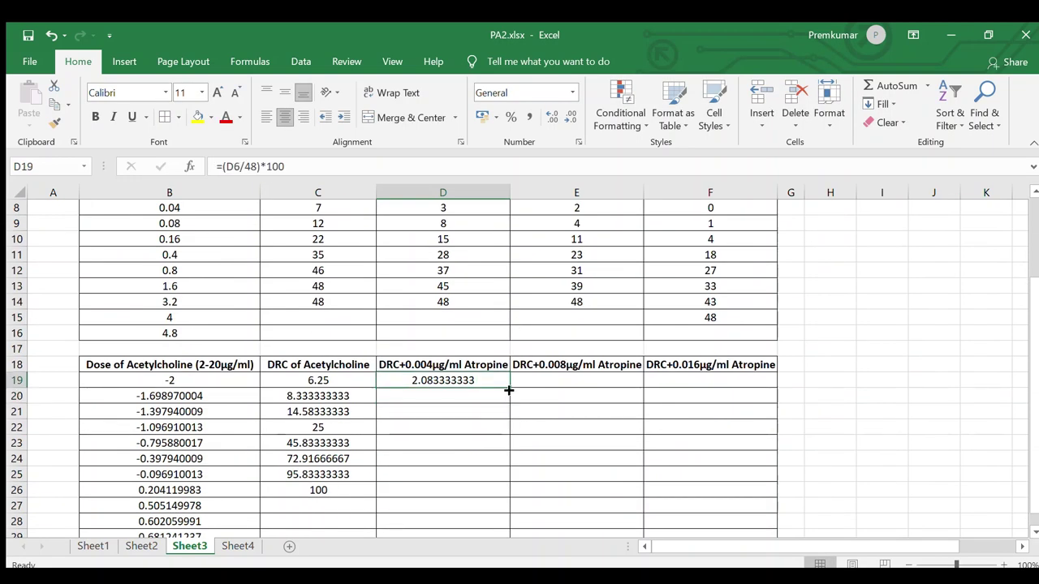
left_click_drag(509, 390, 512, 502)
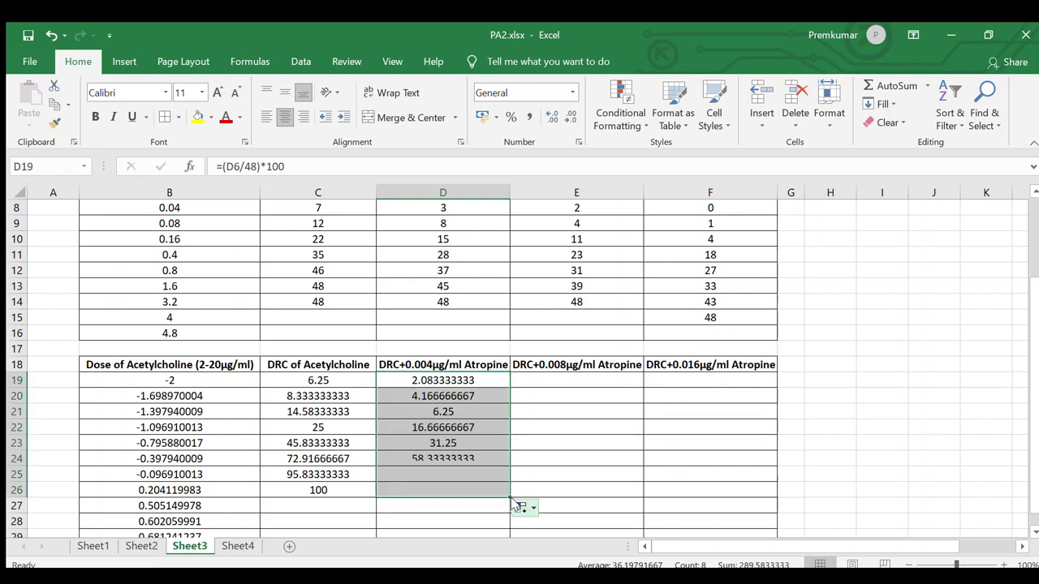
scroll(499, 485, "down", 3)
left_click(492, 445)
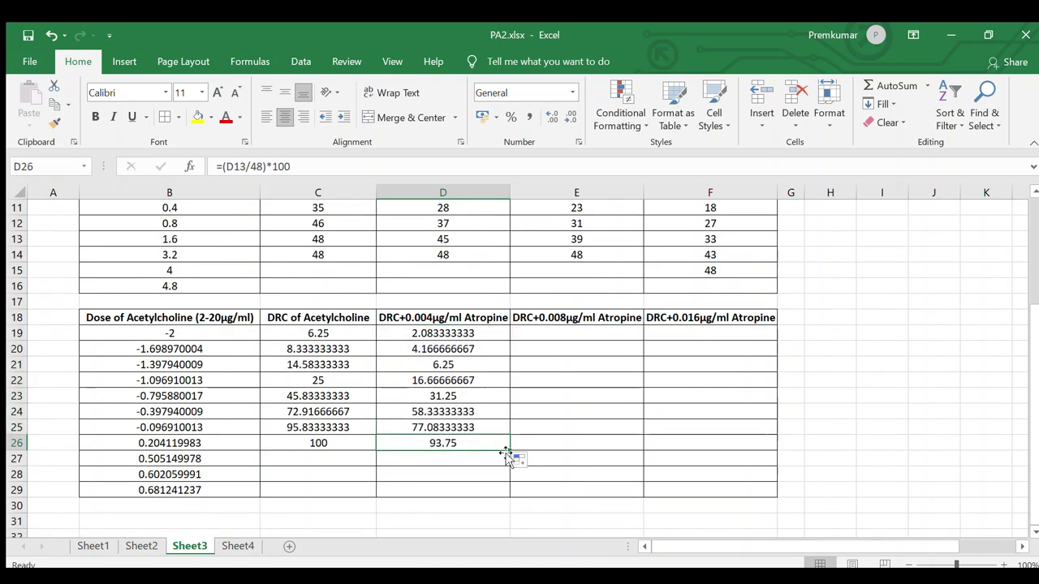
left_click_drag(507, 454, 514, 469)
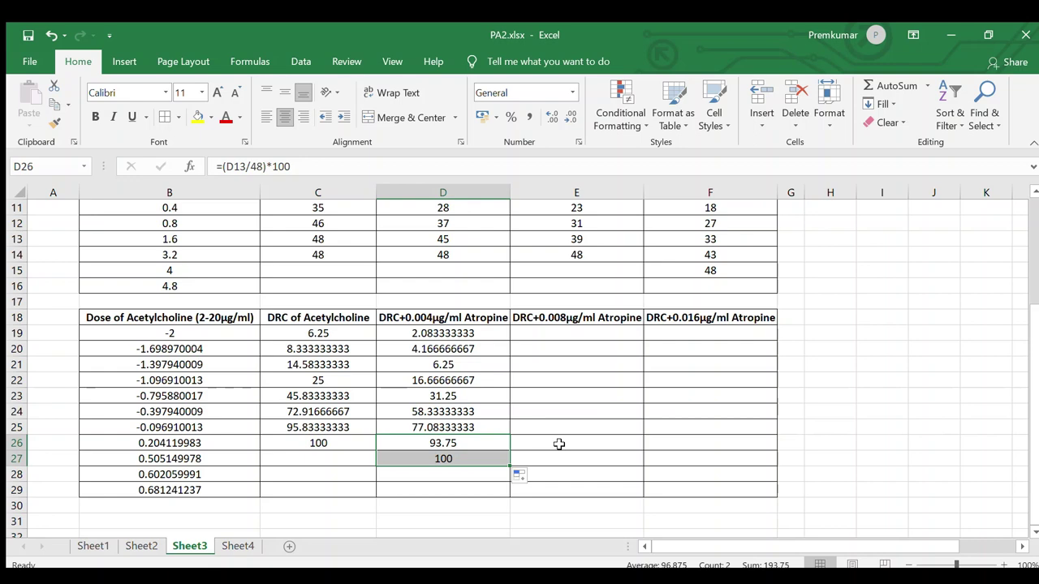
Step: Enter the percentage response formula =(E6/48)*100 in E19 for the 0.008 µg/ml atropine column
left_click(558, 338)
scroll(589, 394, "up", 2)
type("=")
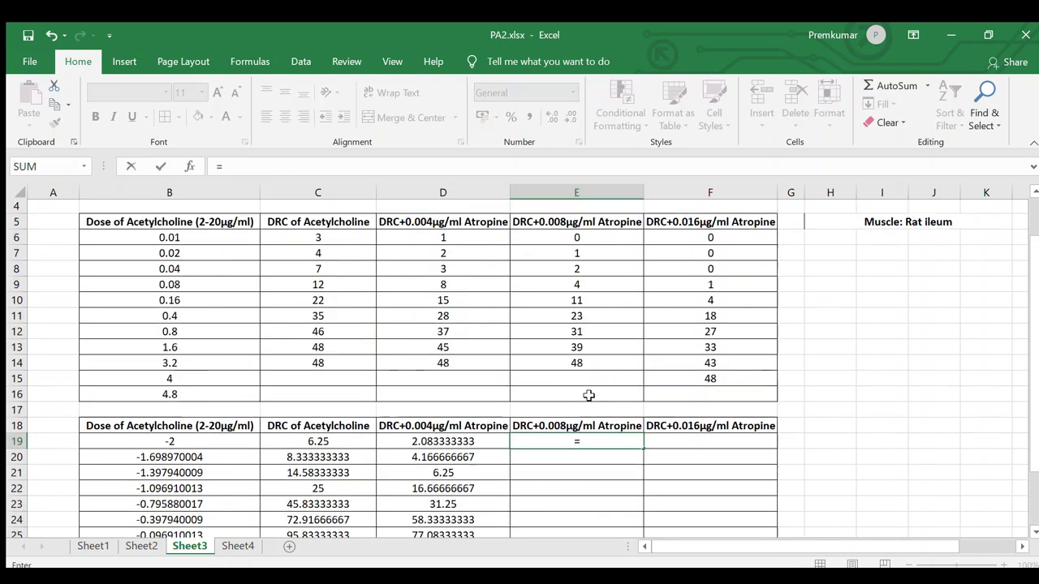
scroll(589, 395, "up", 1)
left_click(583, 312)
type("/")
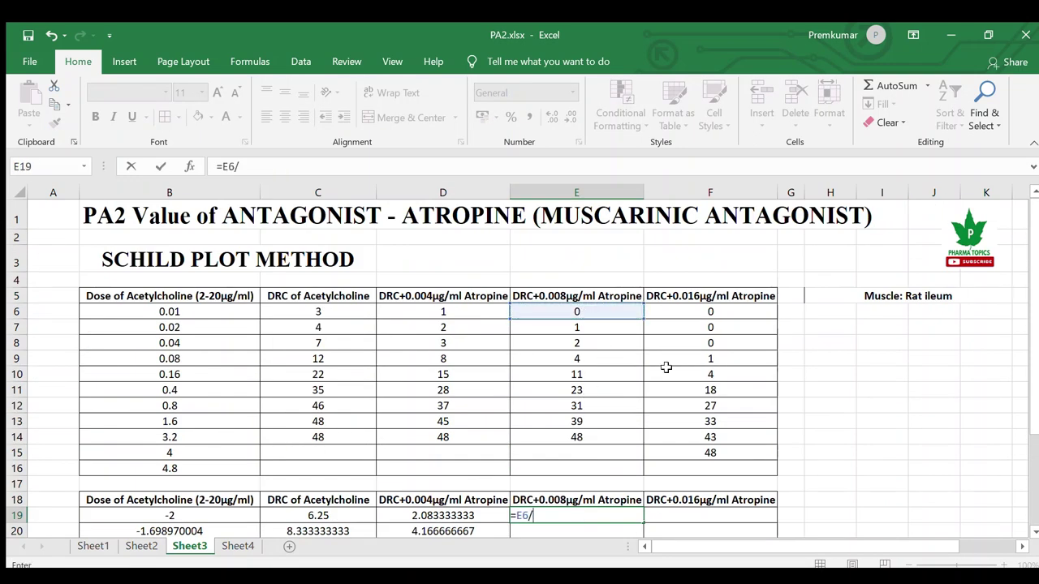
type("48")
left_click(226, 167)
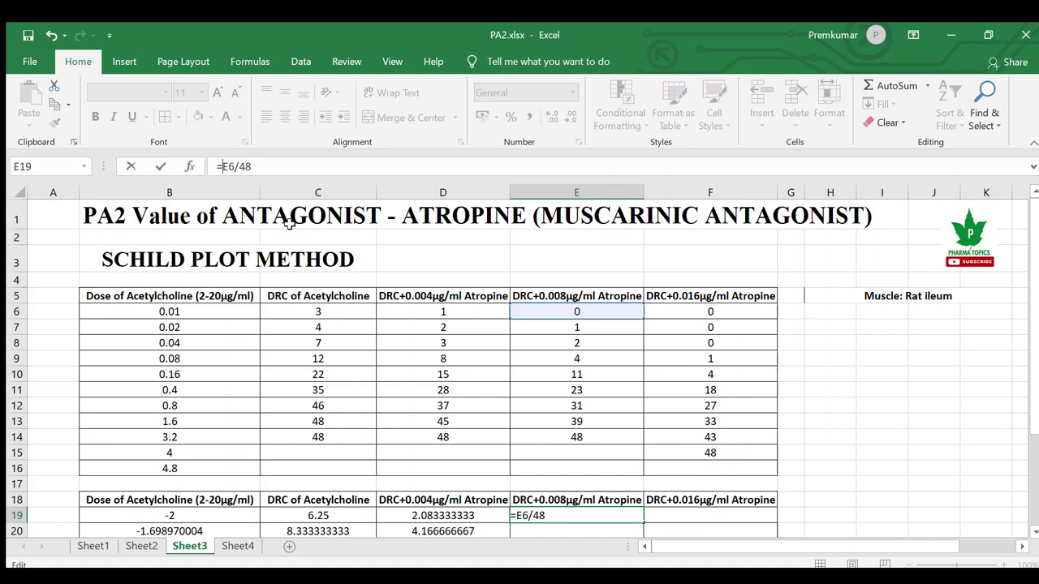
type("(E6/48")
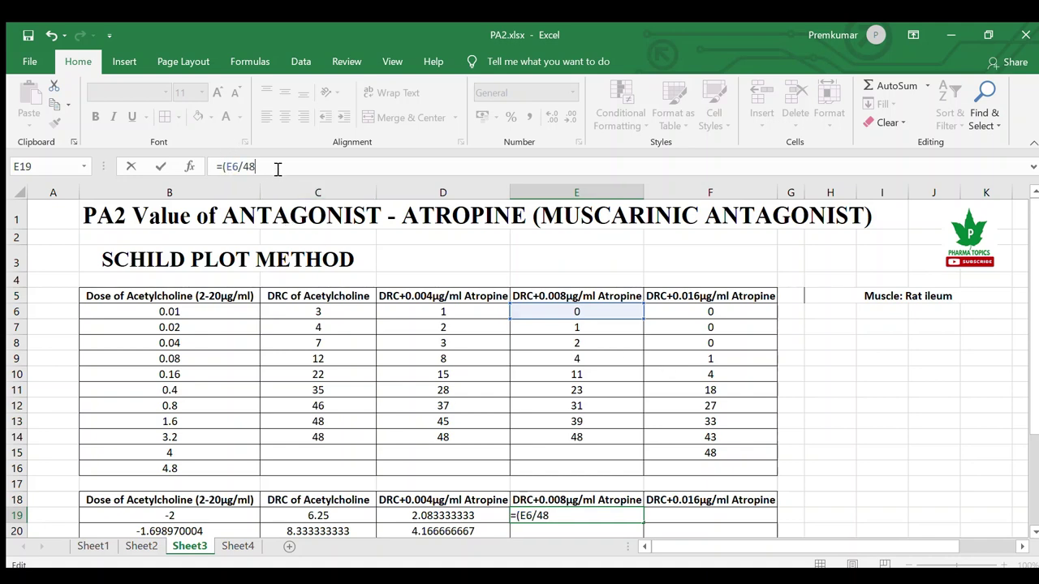
type(")*100")
key("Return")
Step: Fill the E19 formula down to E28, then clear the value in E28
scroll(586, 392, "down", 2)
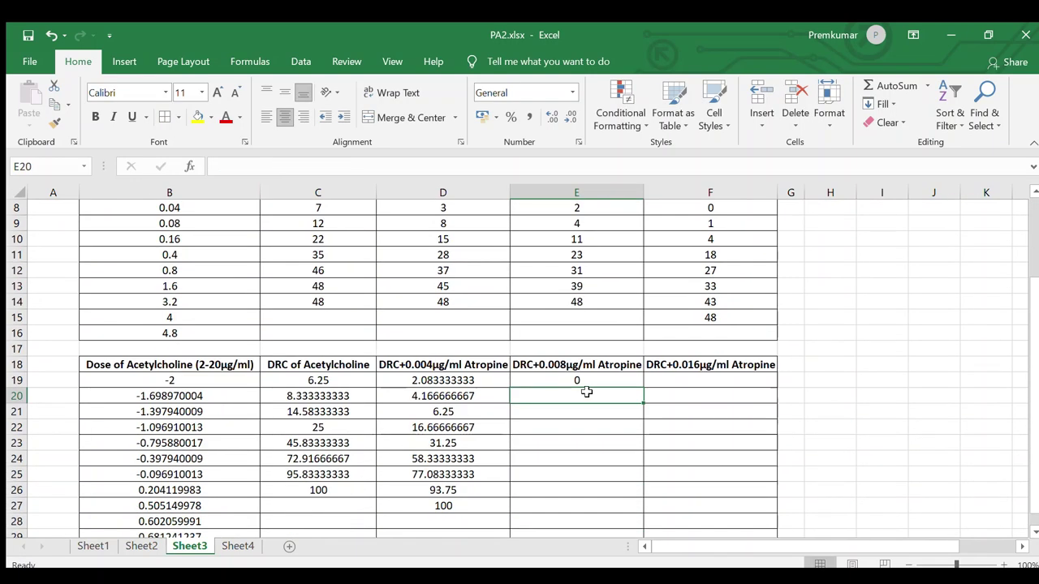
left_click(590, 380)
scroll(641, 345, "down", 1)
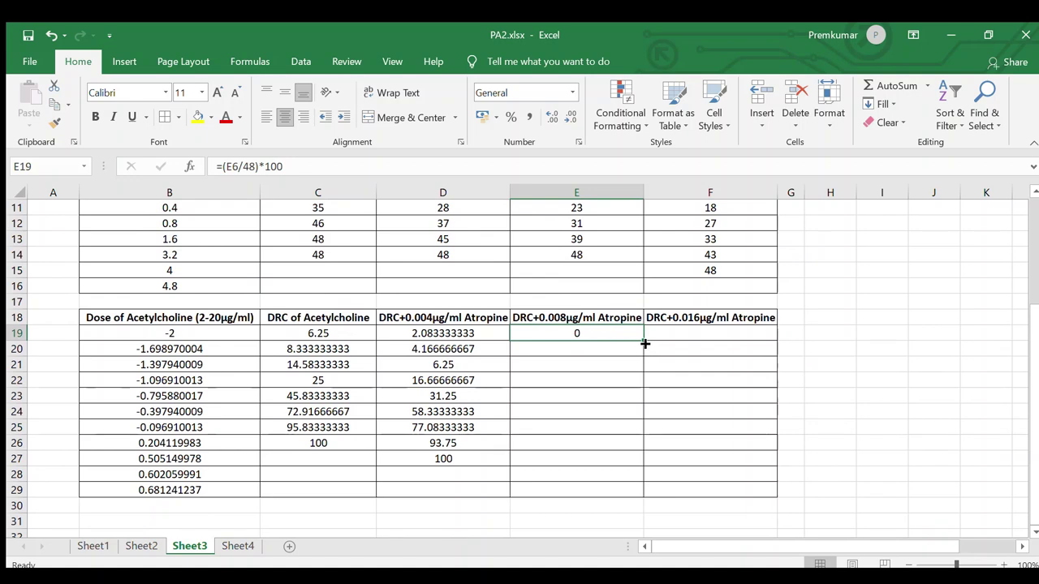
left_click_drag(642, 342, 650, 481)
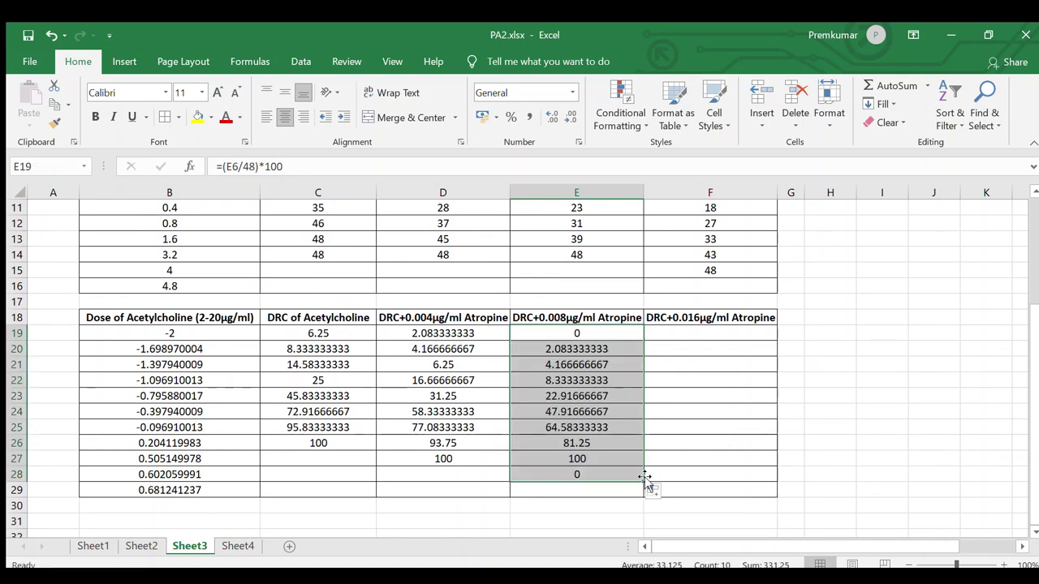
left_click(617, 473)
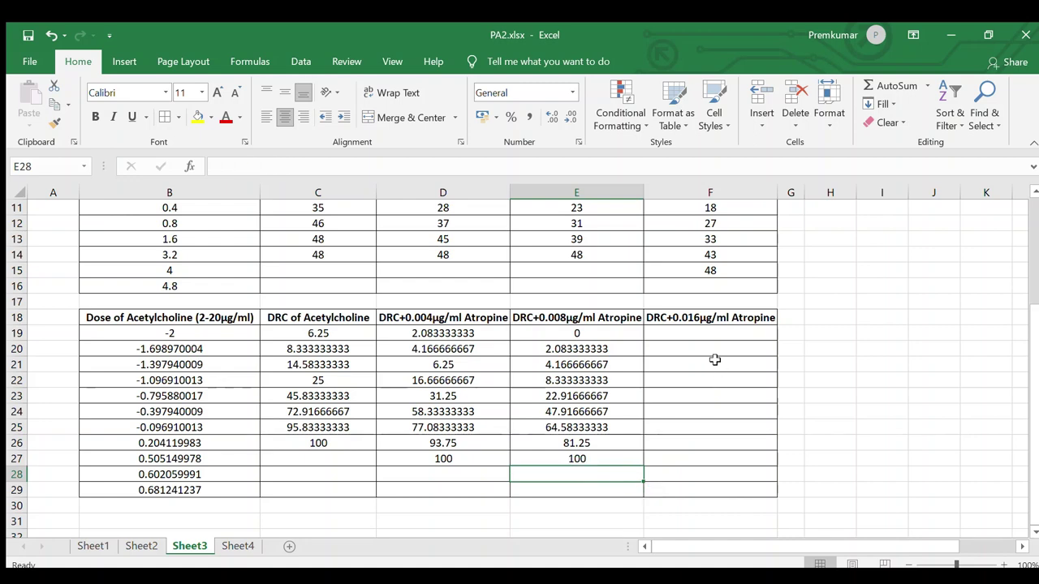
Step: Enter the percentage response formula =(F6/48)*100 in F19 for the 0.016 µg/ml atropine column
left_click(698, 334)
type("=")
scroll(697, 335, "up", 1)
scroll(698, 335, "up", 3)
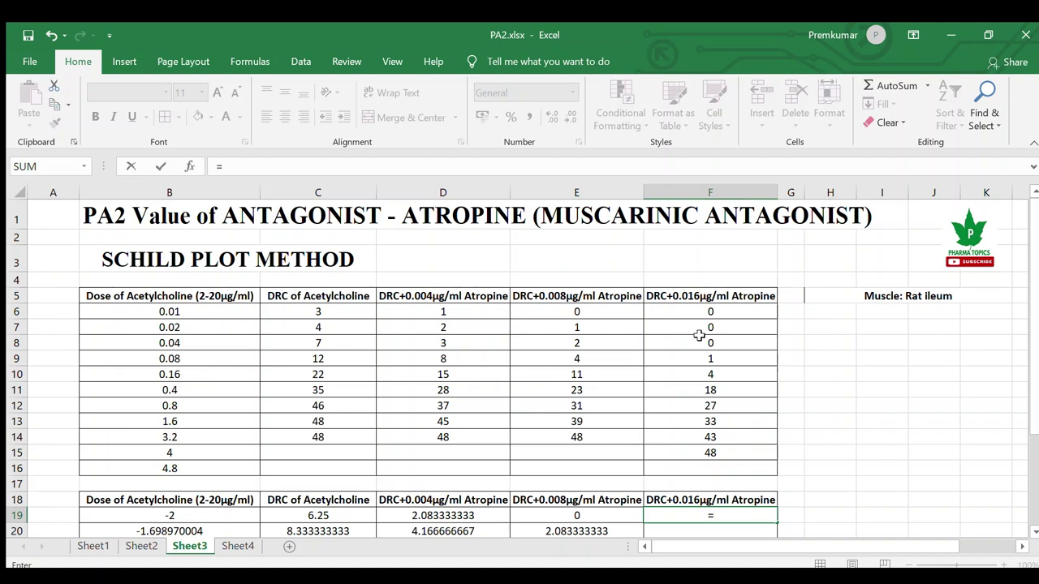
left_click(709, 310)
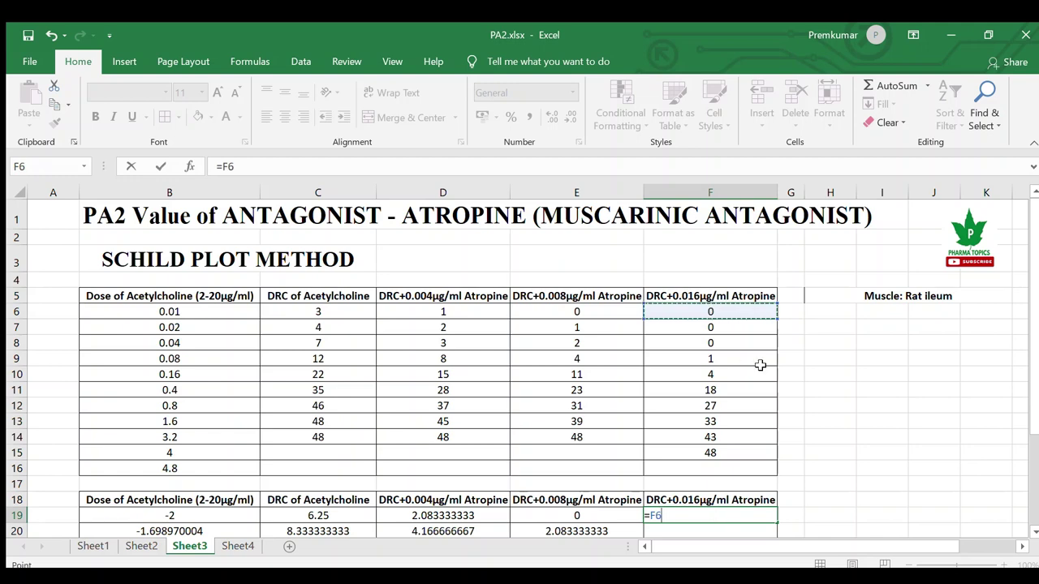
type("/48")
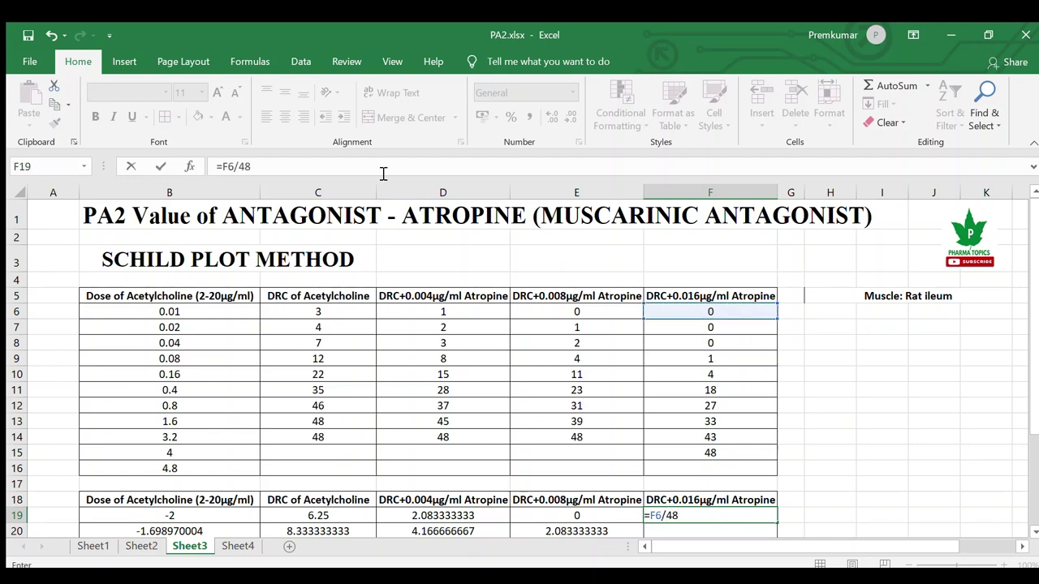
left_click(228, 166)
type("(")
key("End")
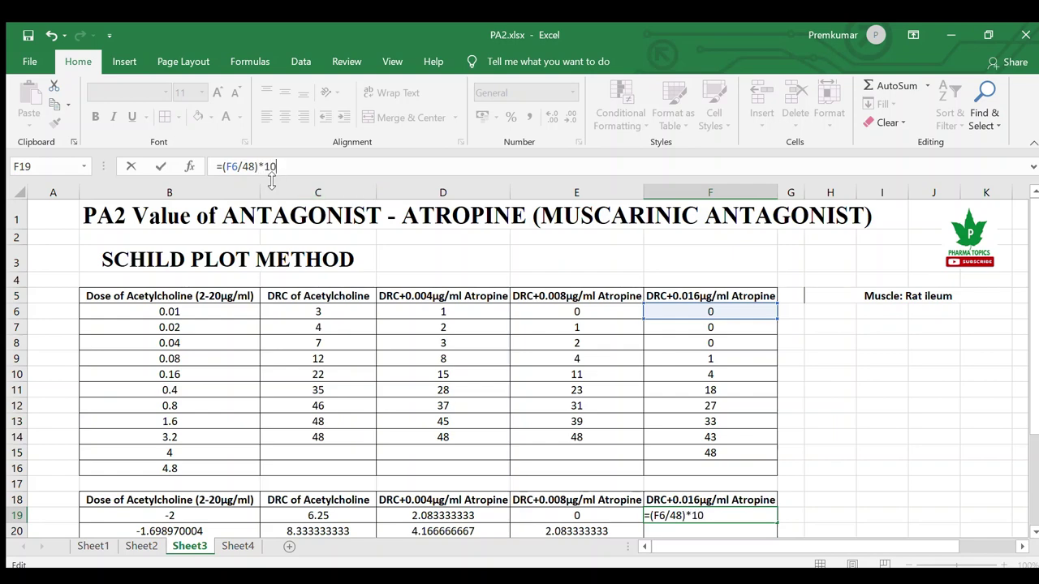
type(")*100")
key("Return")
Step: Fill the F19 percentage response formula down through F28
scroll(272, 180, "down", 3)
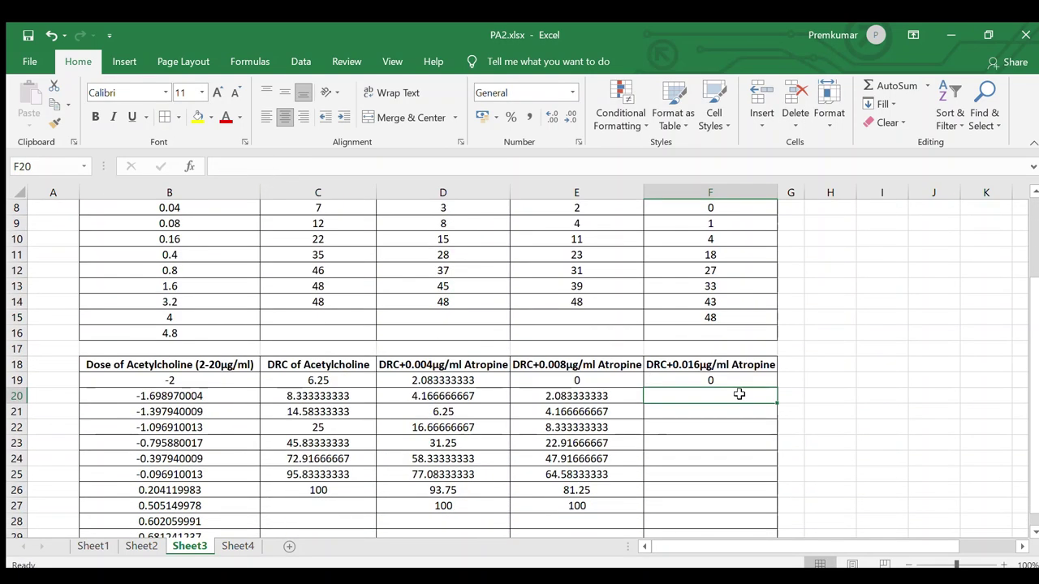
key("Up")
scroll(776, 393, "down", 1)
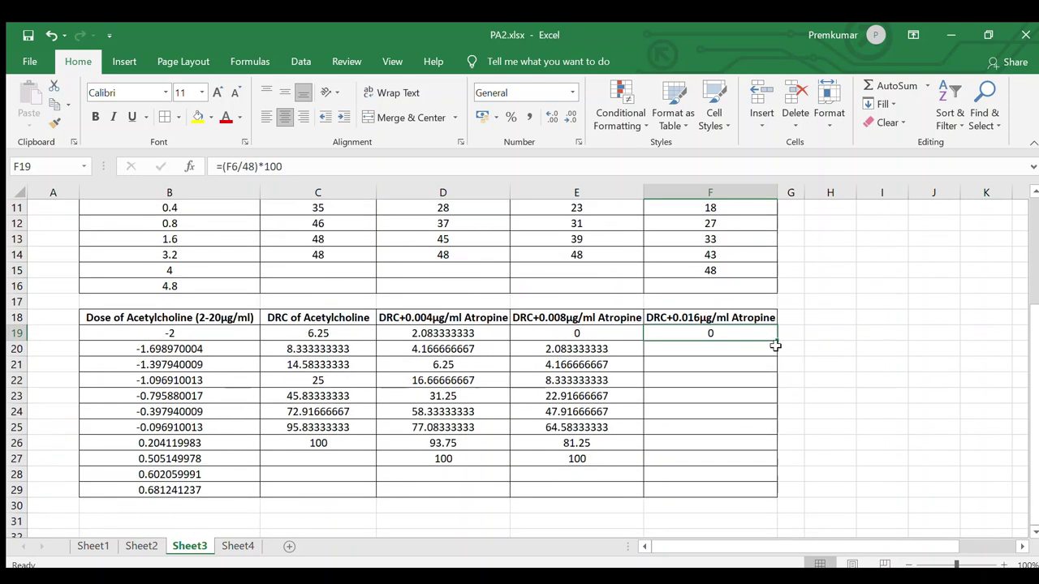
left_click_drag(776, 344, 779, 476)
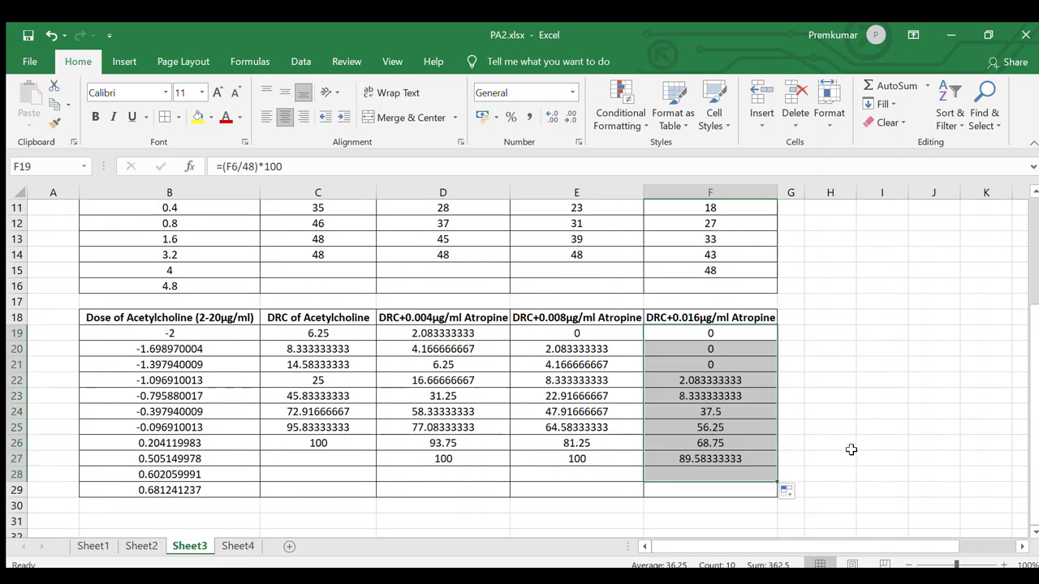
left_click(829, 395)
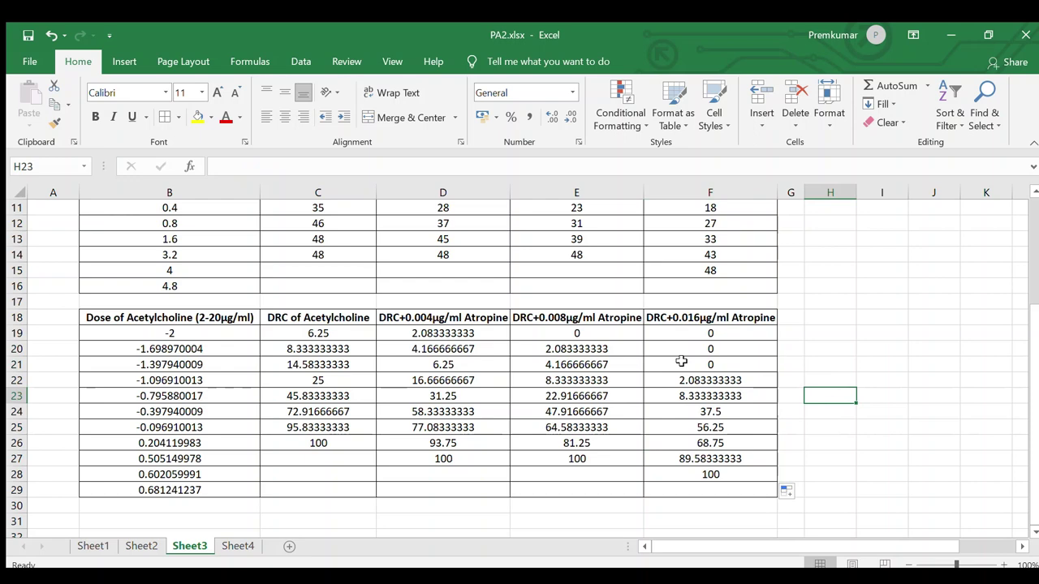
Step: Insert a scatter chart with smooth lines and markers from B18:F28 and place it below the percentage response table
left_click(217, 318)
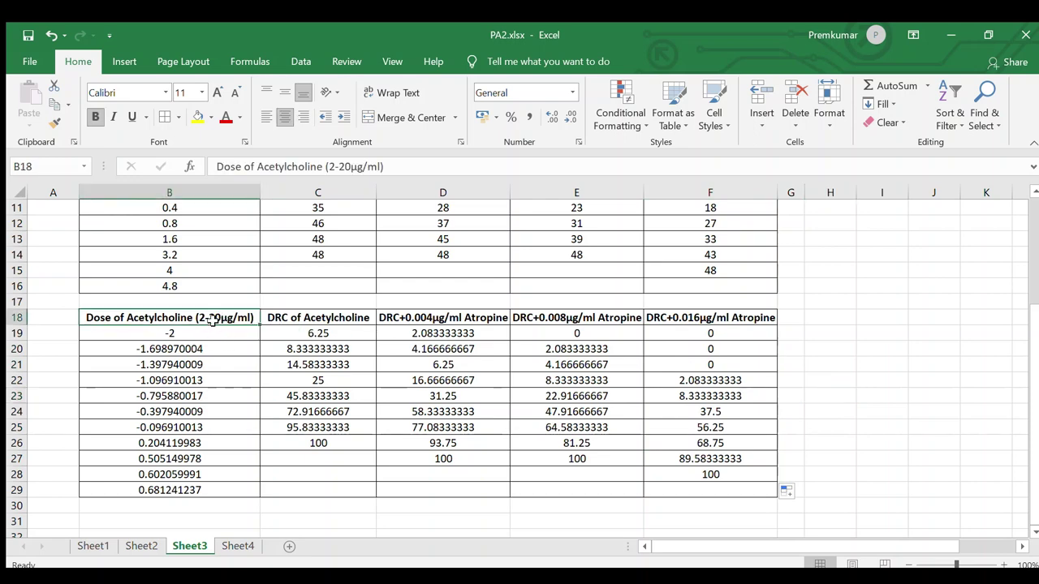
left_click_drag(213, 318, 698, 475)
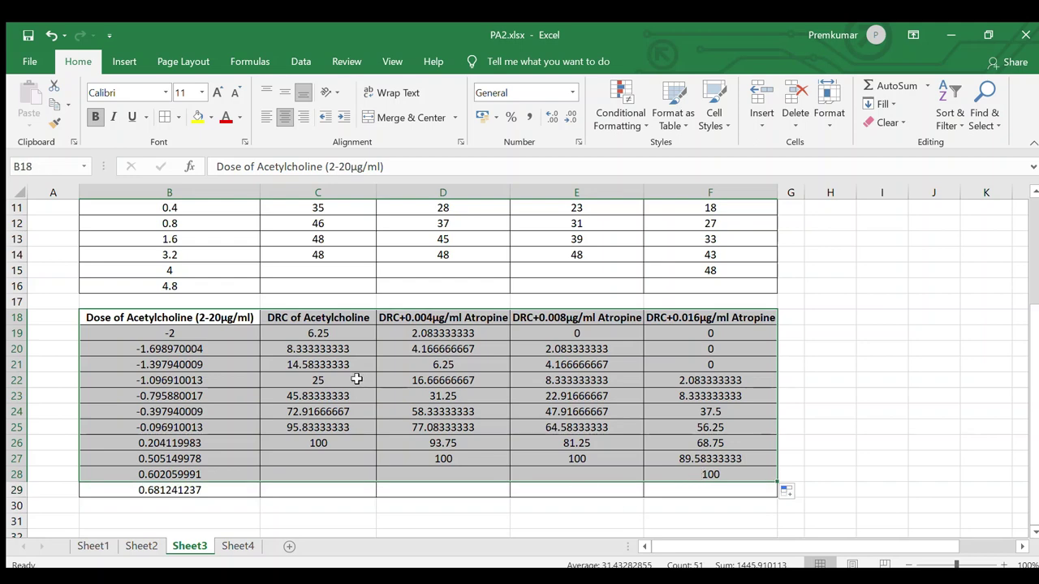
left_click(124, 62)
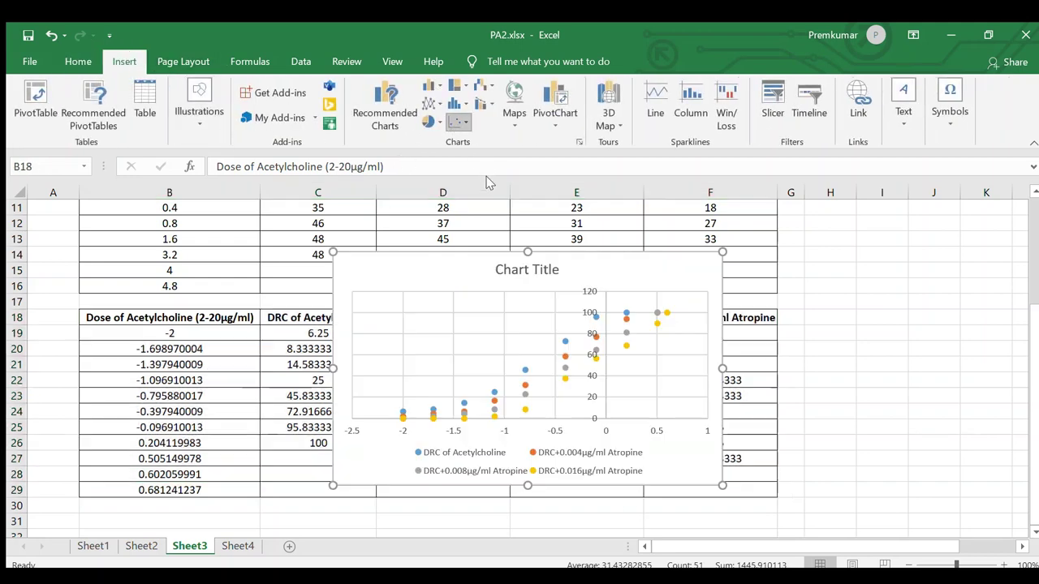
left_click(456, 121)
scroll(687, 344, "down", 1)
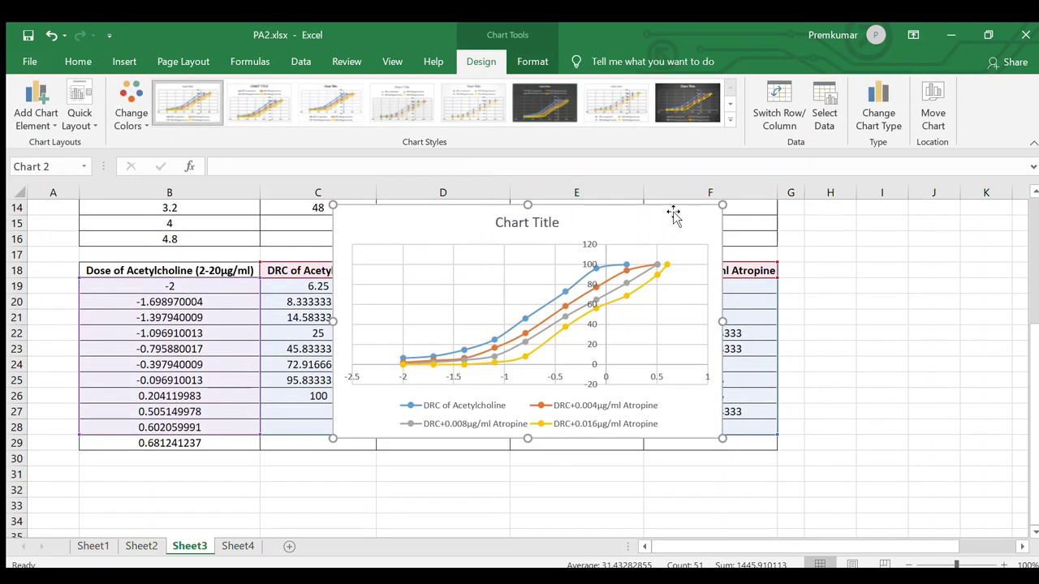
left_click_drag(673, 258, 639, 369)
scroll(675, 299, "down", 3)
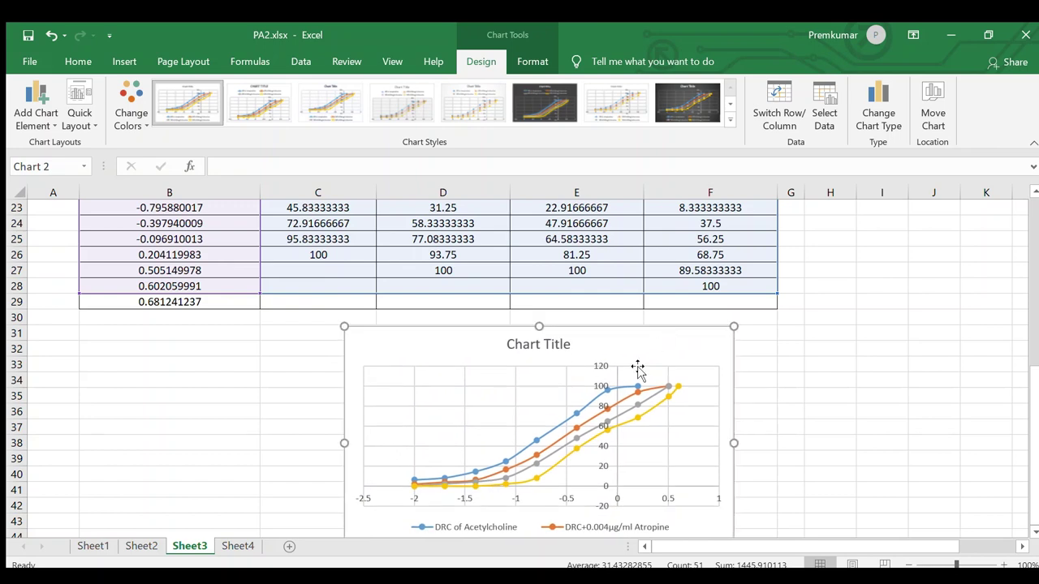
Step: Title the chart "Log DRC of Acetylcholine" in bold and add titles to both axes
scroll(735, 361, "down", 2)
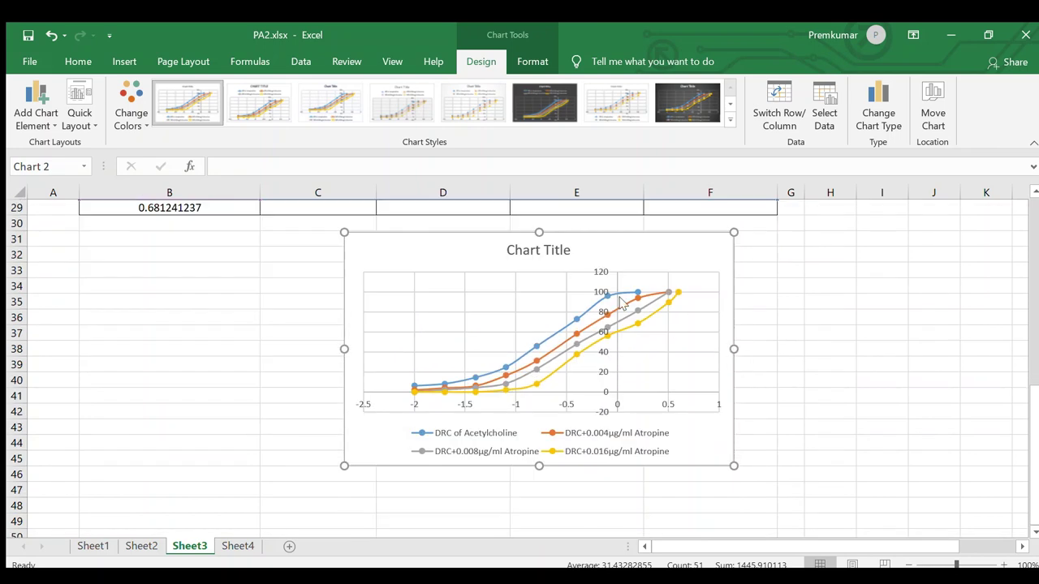
left_click(510, 250)
left_click_drag(511, 250, 572, 260)
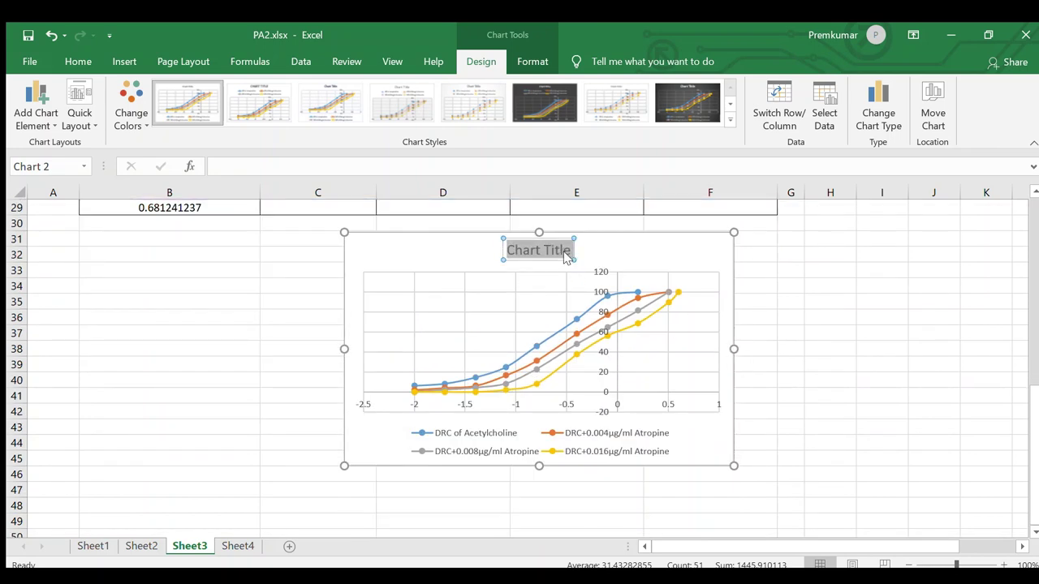
type("Log d")
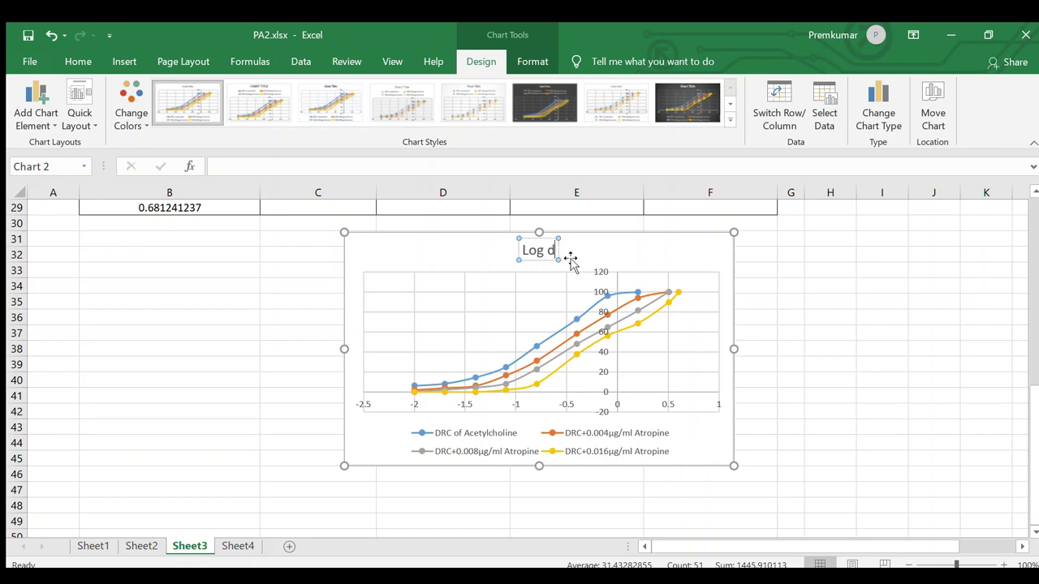
key("BackSpace")
type("DRC")
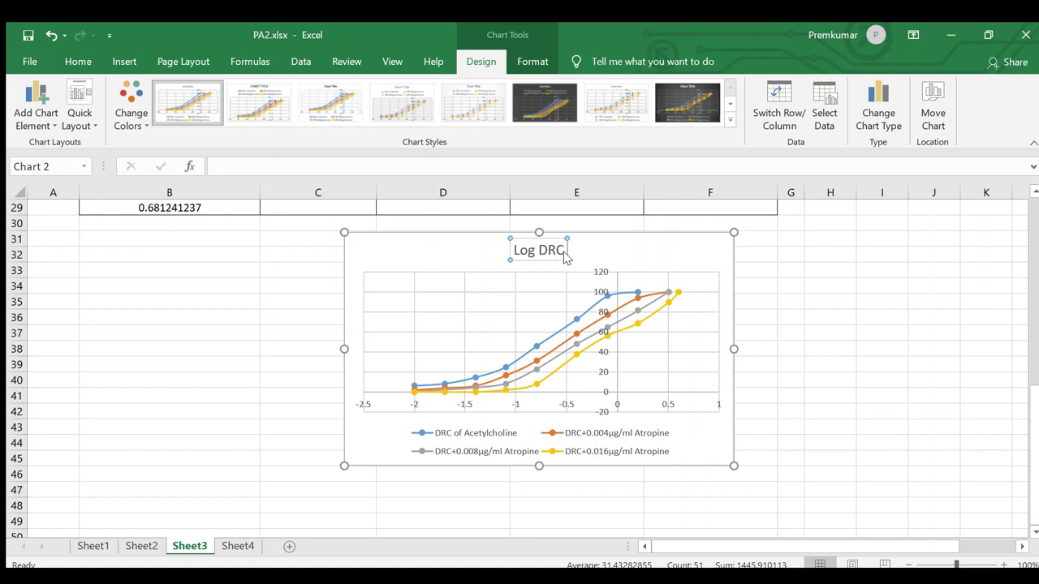
type(" of Acetylc")
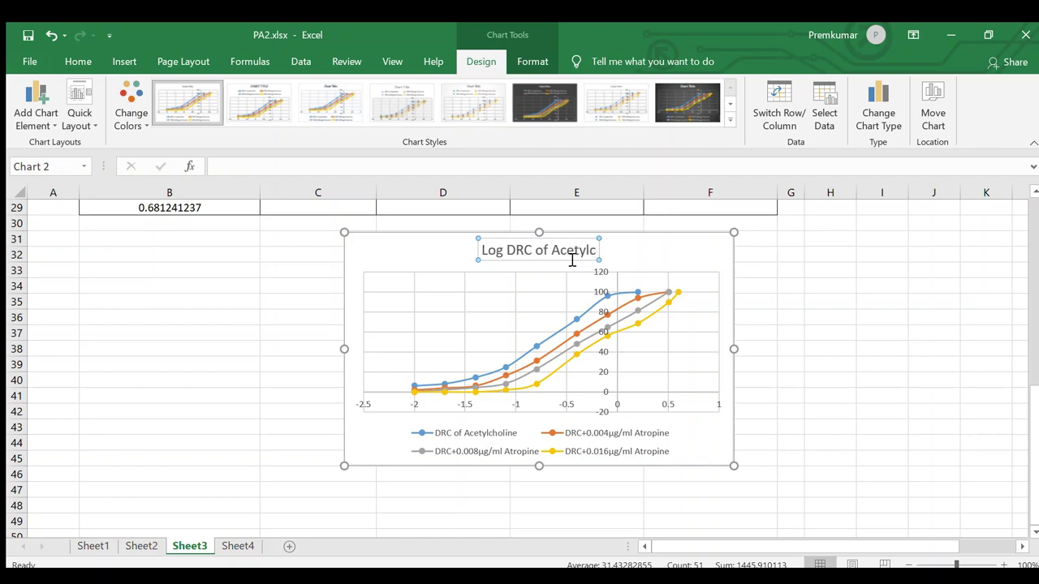
key("BackSpace")
type("choline")
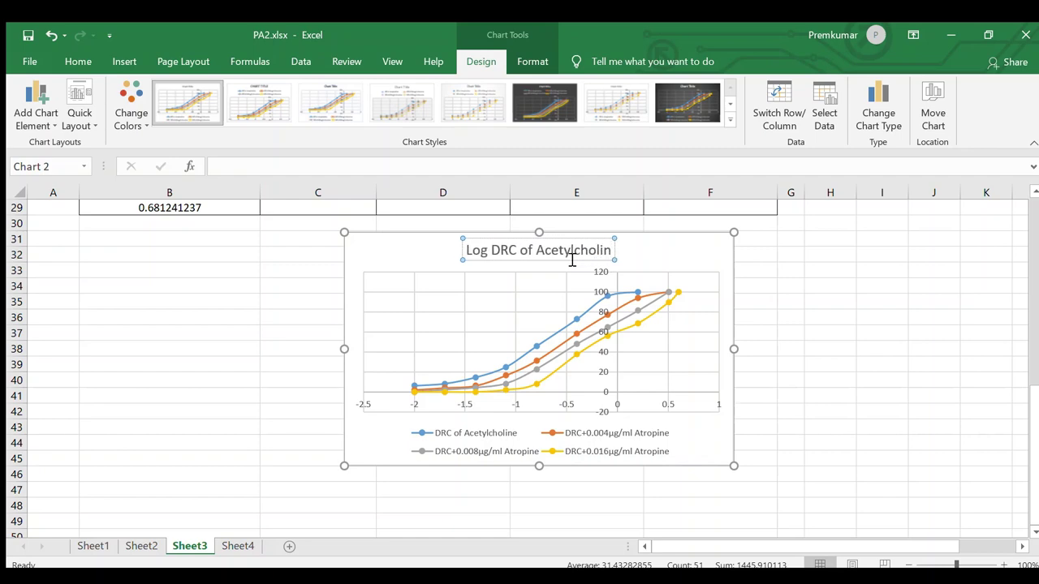
left_click(810, 363)
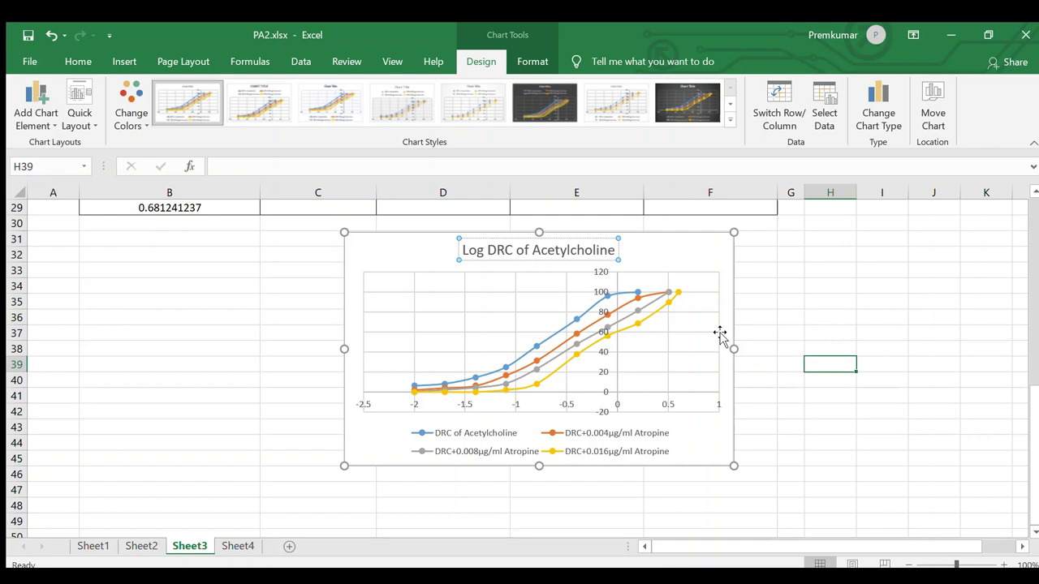
left_click(614, 257)
key("ctrl+b")
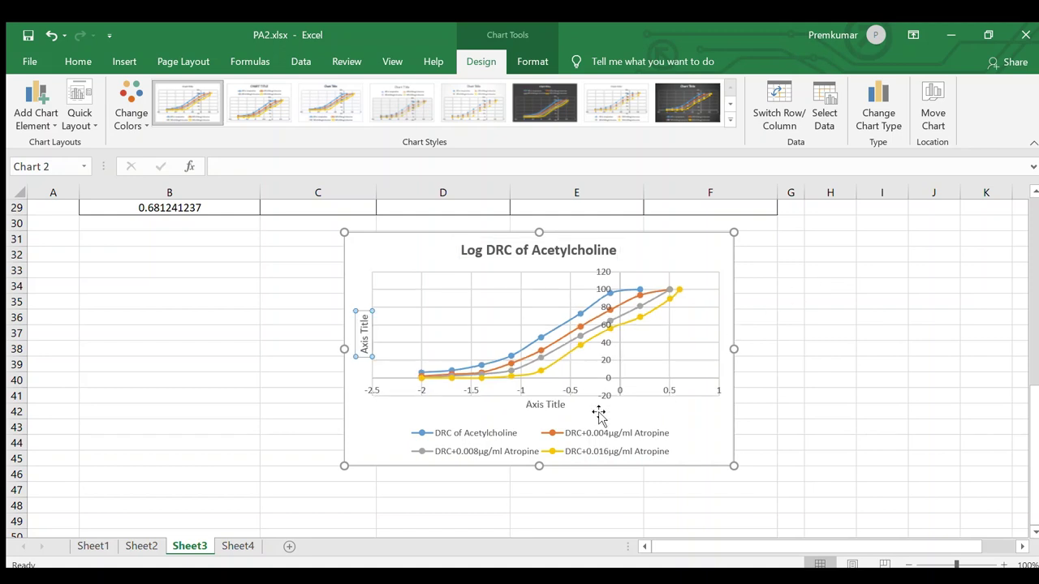
Step: Set the chart's horizontal axis title to "Log Conc of Acetylcholine" and make it bold
left_click(563, 406)
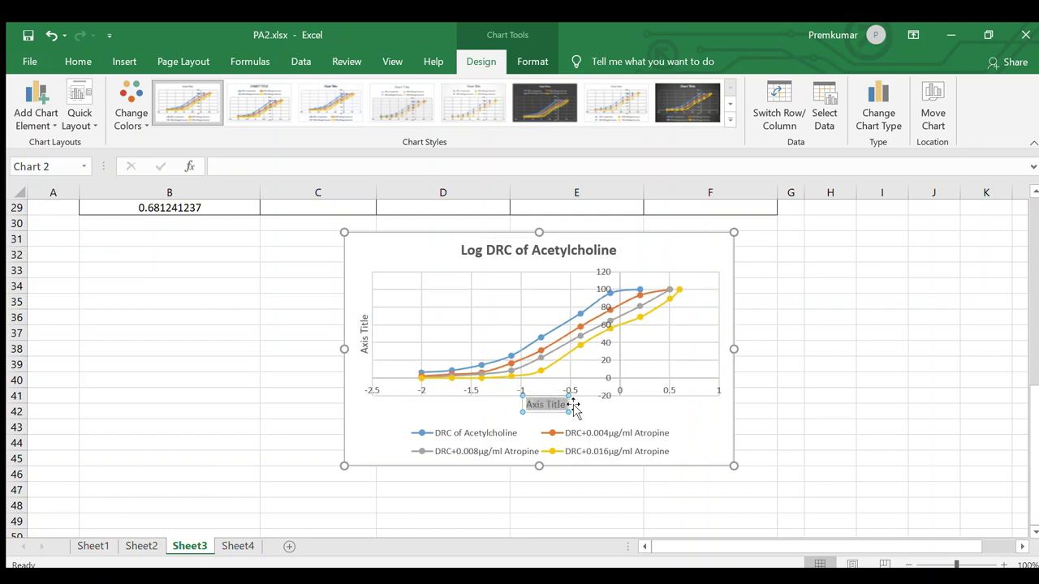
type("Log C")
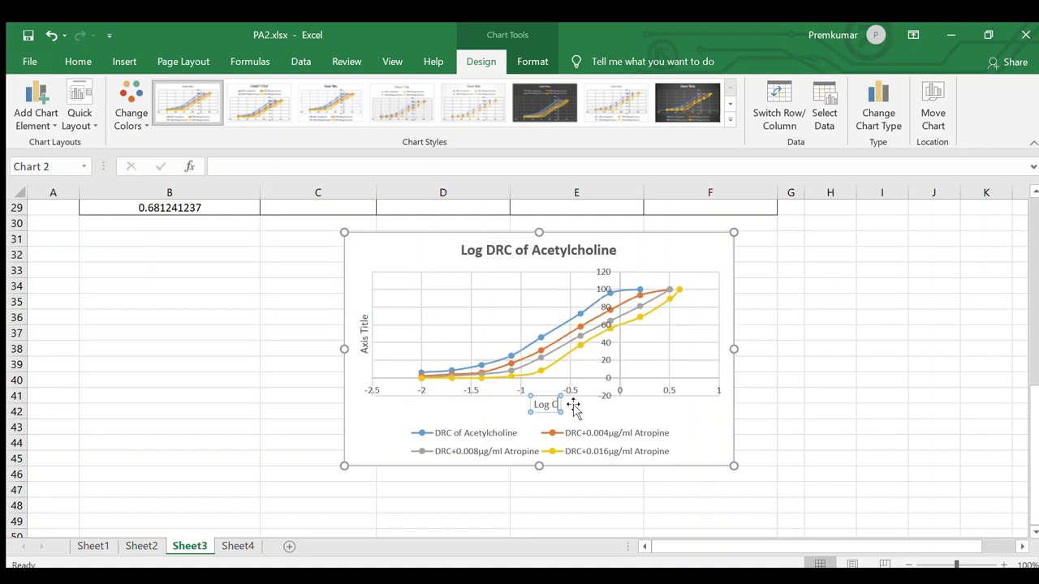
type("onc of Ace")
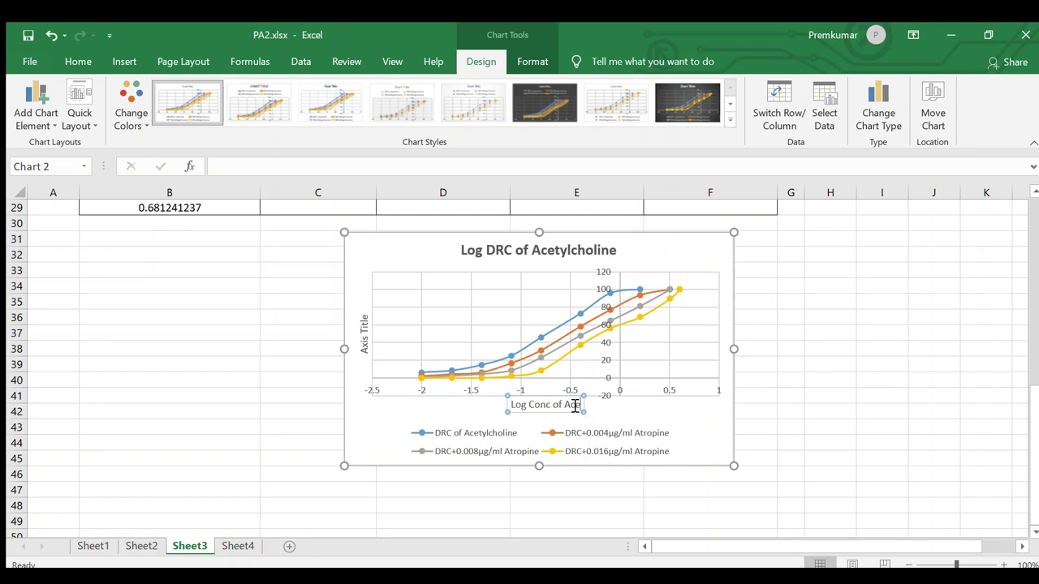
type("tylcholine")
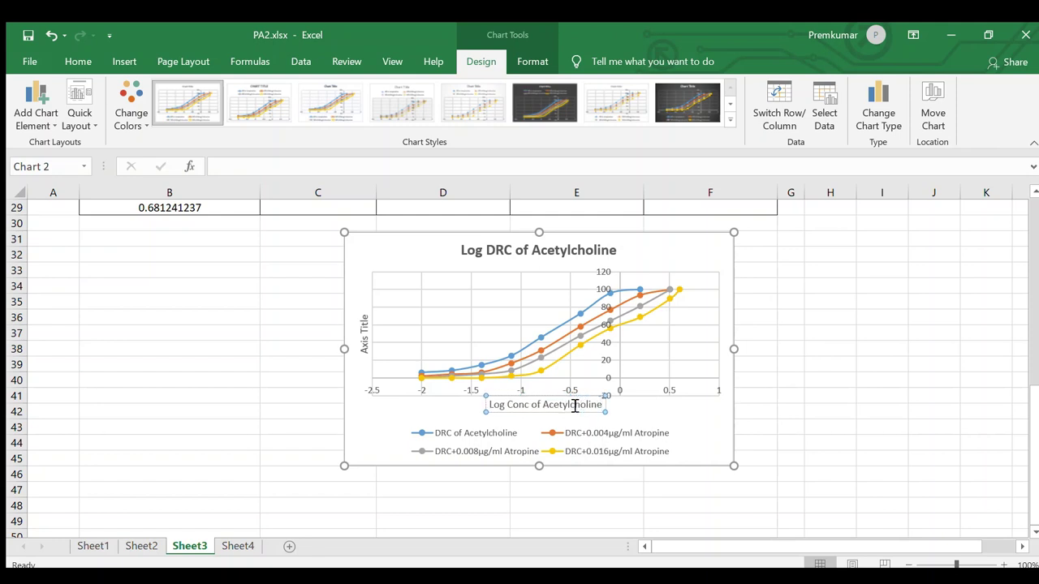
left_click(830, 446)
left_click(592, 406)
Step: Set the chart's vertical axis title to "% Response" and make it bold
left_click(366, 334)
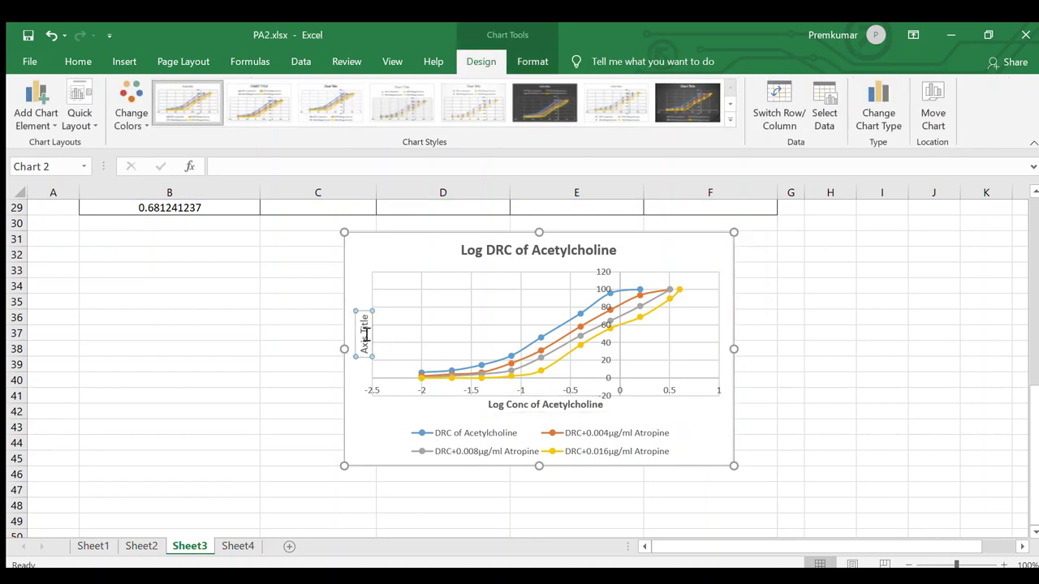
left_click_drag(364, 321, 368, 358)
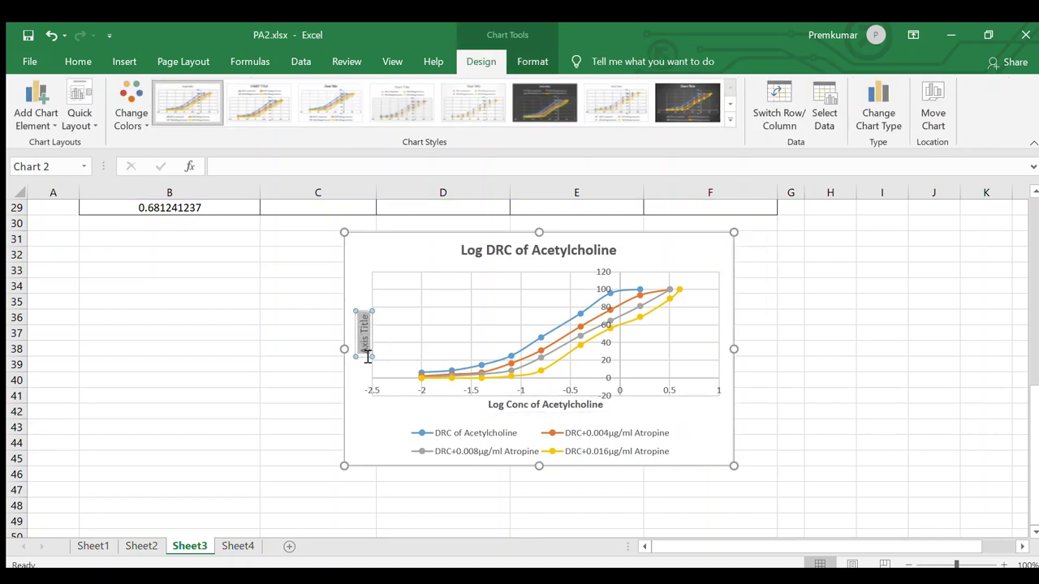
type("% Resp")
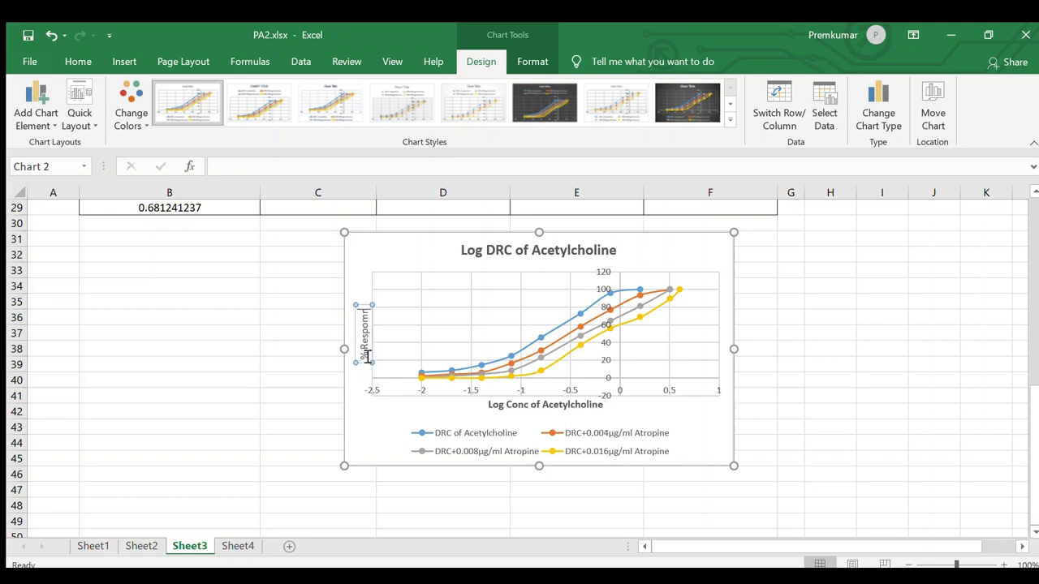
type("o")
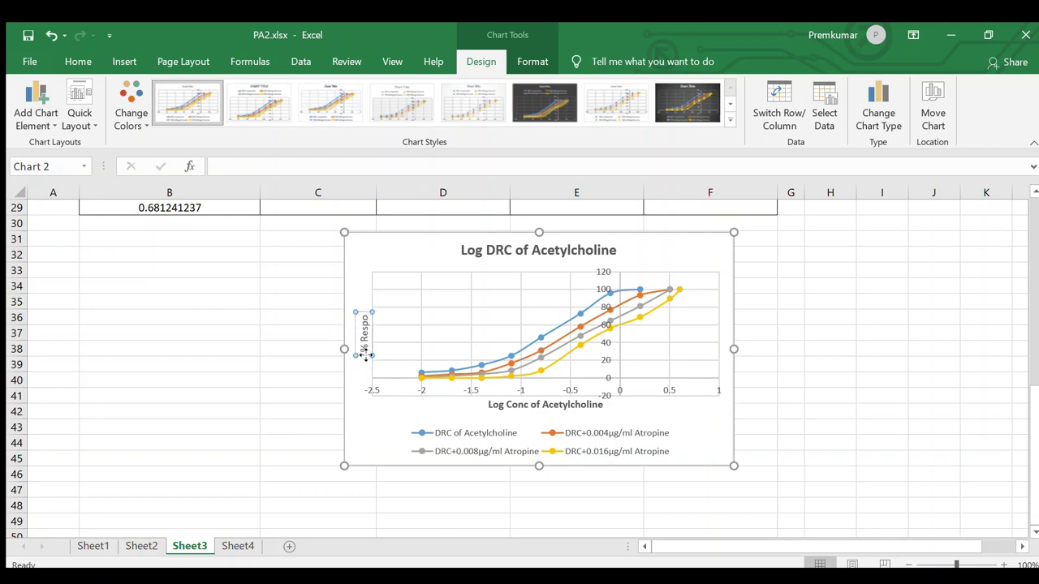
type("nse")
left_click(807, 411)
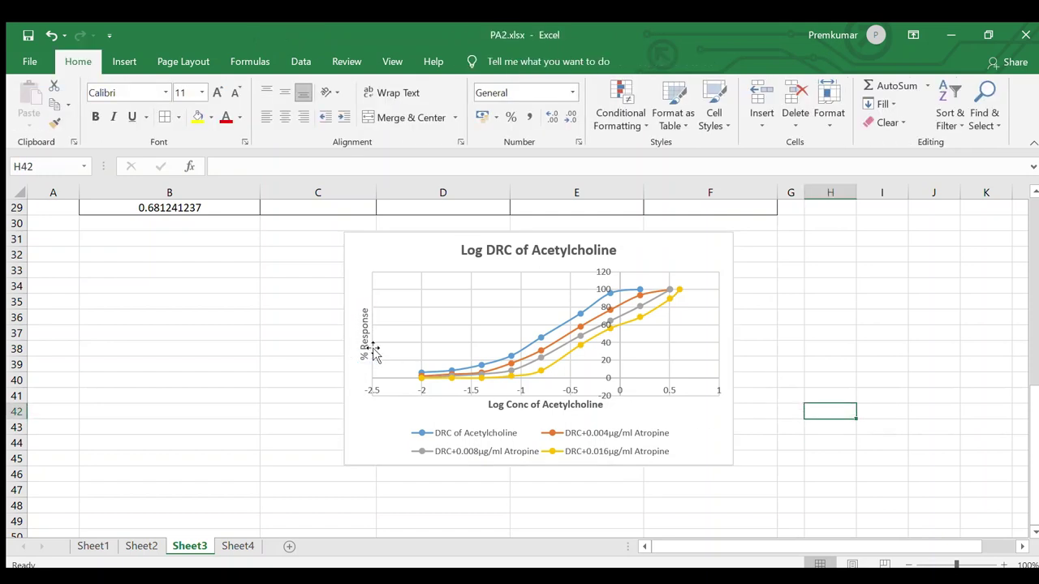
left_click(366, 354)
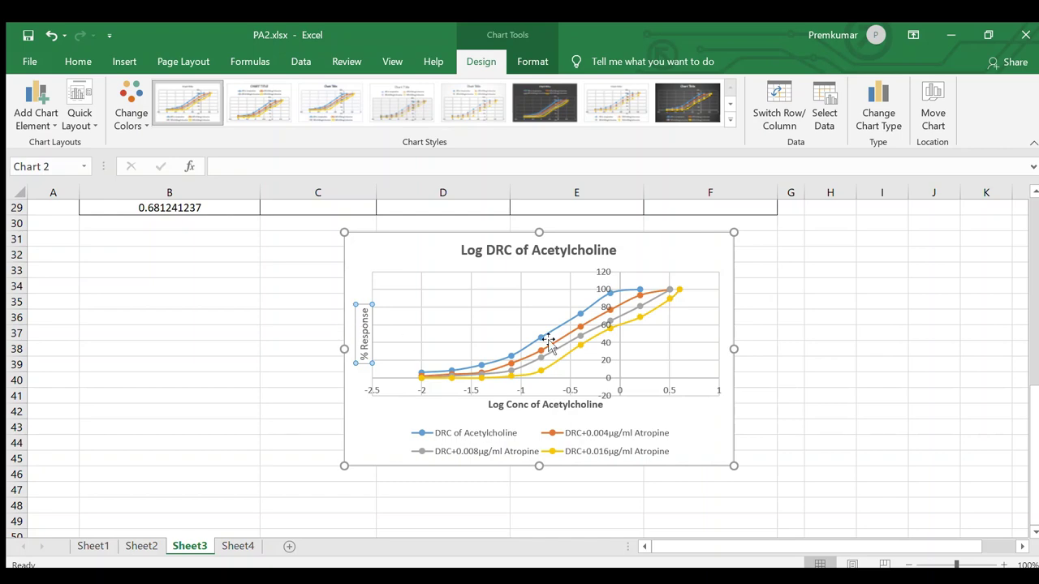
left_click(836, 351)
left_click(365, 341)
left_click(771, 380)
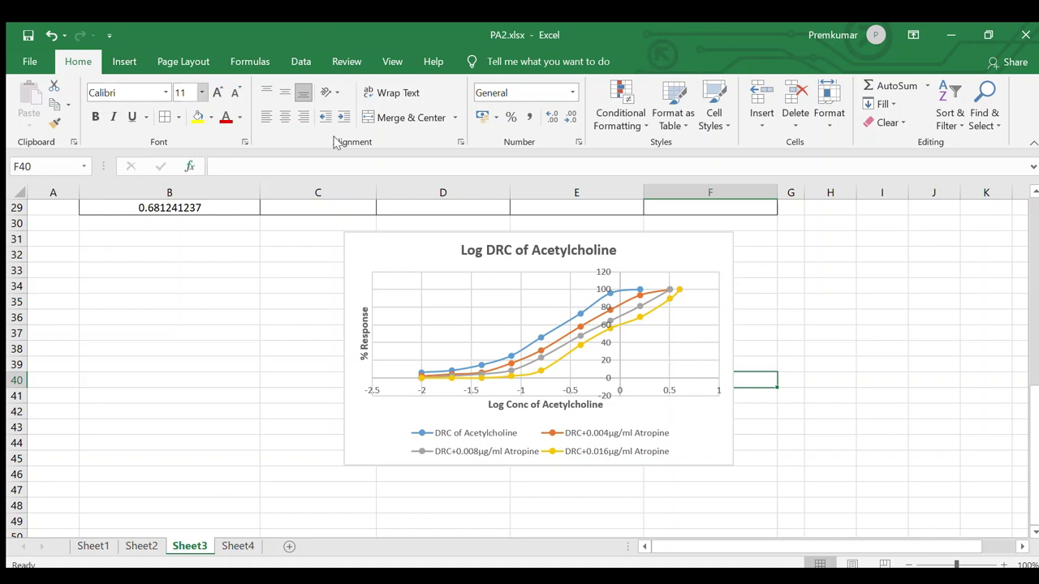
Step: Draw a nearly horizontal arrow about 2.4 cm long from the vertical axis near 50% response to the Acetylcholine curve, and thicken its outline
left_click(124, 62)
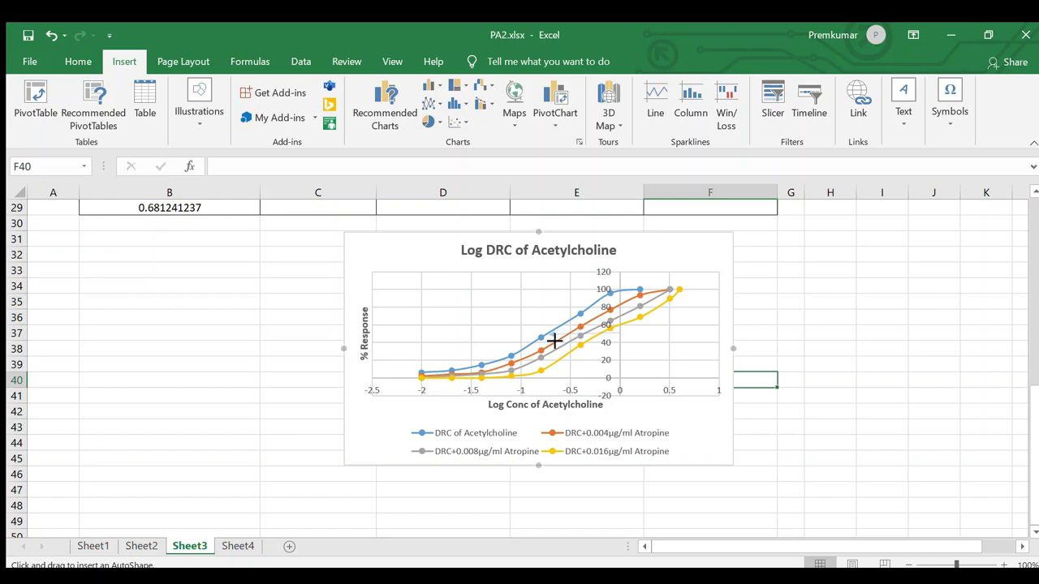
left_click_drag(548, 335, 620, 333)
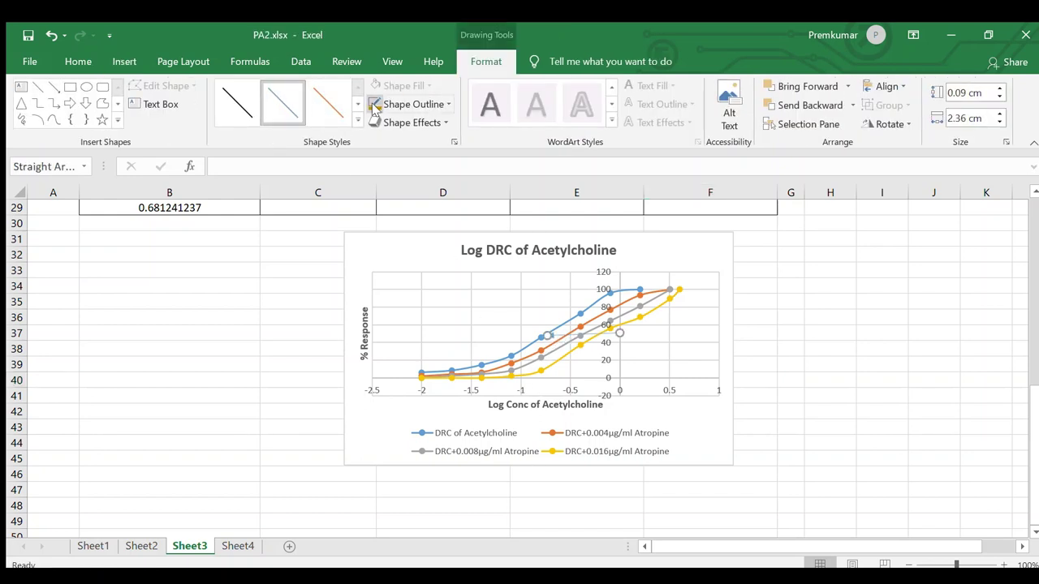
left_click(375, 107)
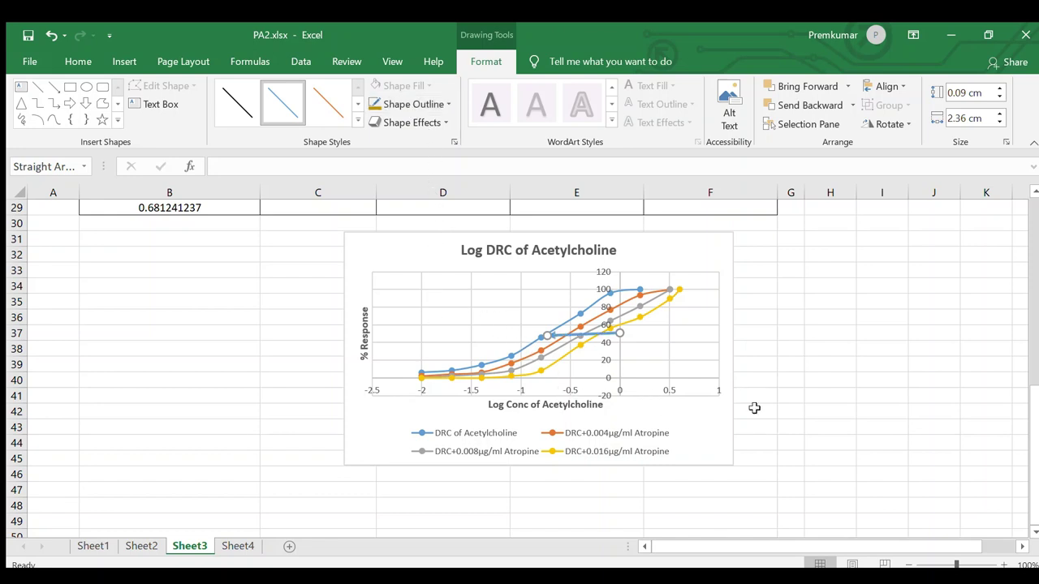
Step: Apply the thin black line style to the 50% response arrow on the Acetylcholine chart
left_click(912, 411)
left_click(607, 333)
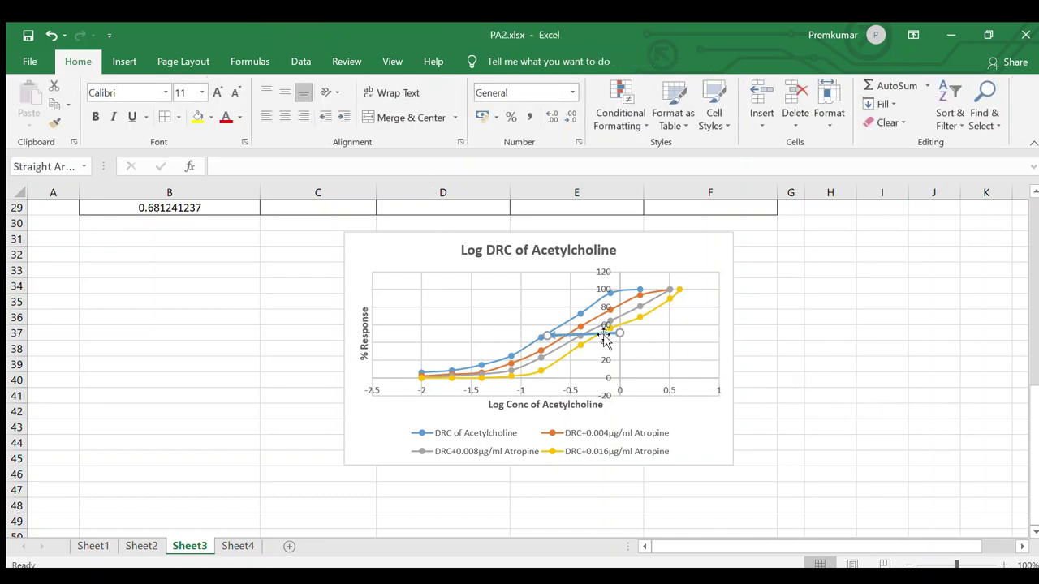
left_click(235, 101)
left_click(882, 333)
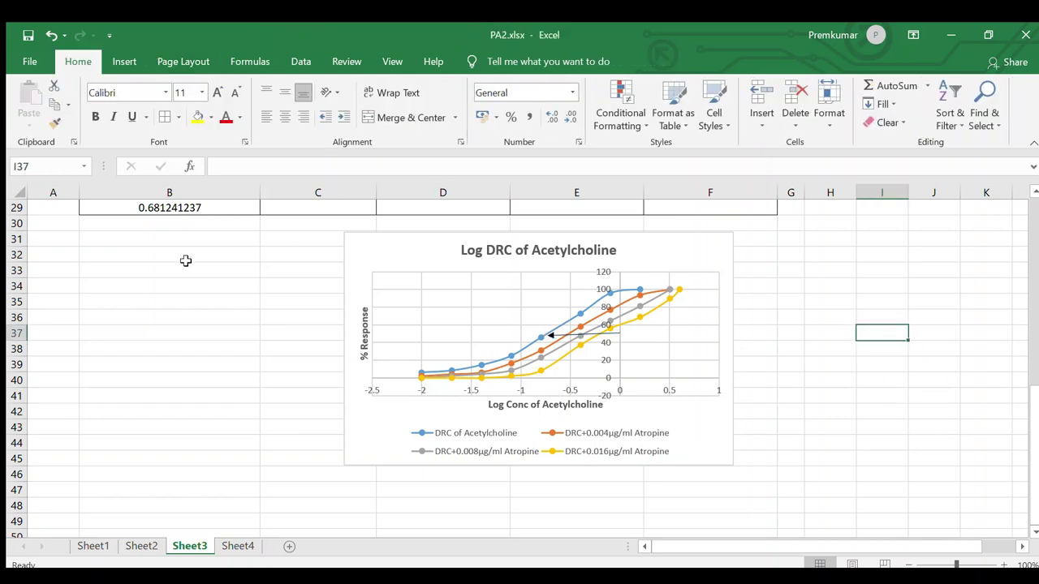
Step: Copy the four ED50 lines in B34:B37 of Sheet1 into Sheet3 starting at cell B34
left_click(173, 282)
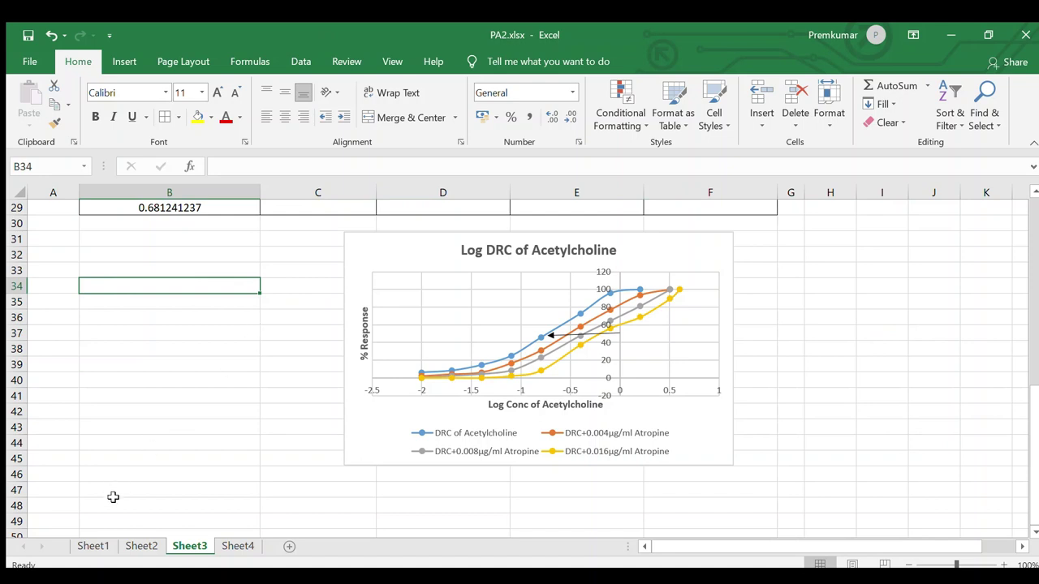
left_click(92, 545)
left_click_drag(139, 255, 158, 301)
key("ctrl+c")
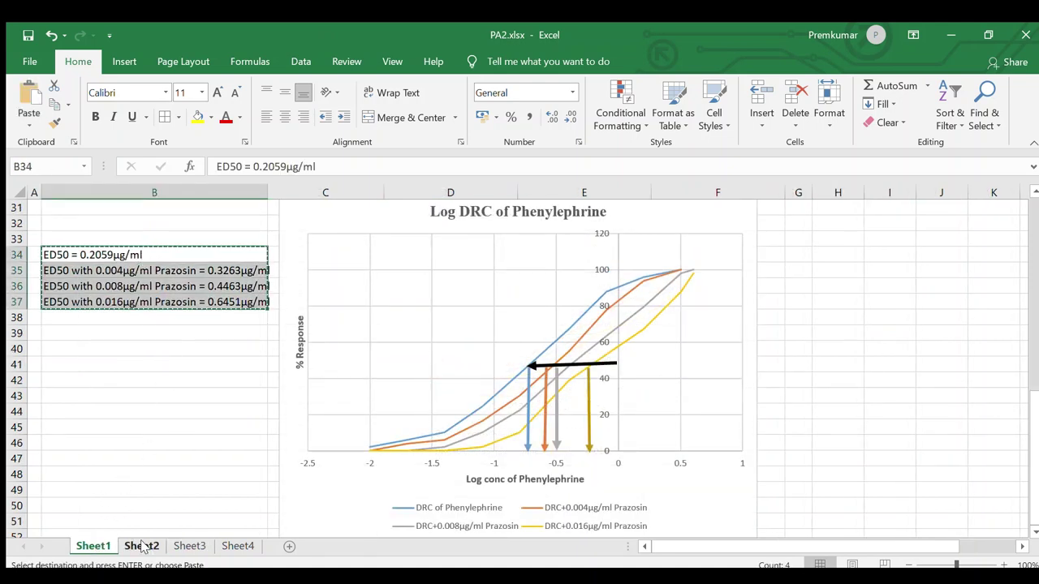
left_click(189, 545)
key("ctrl+v")
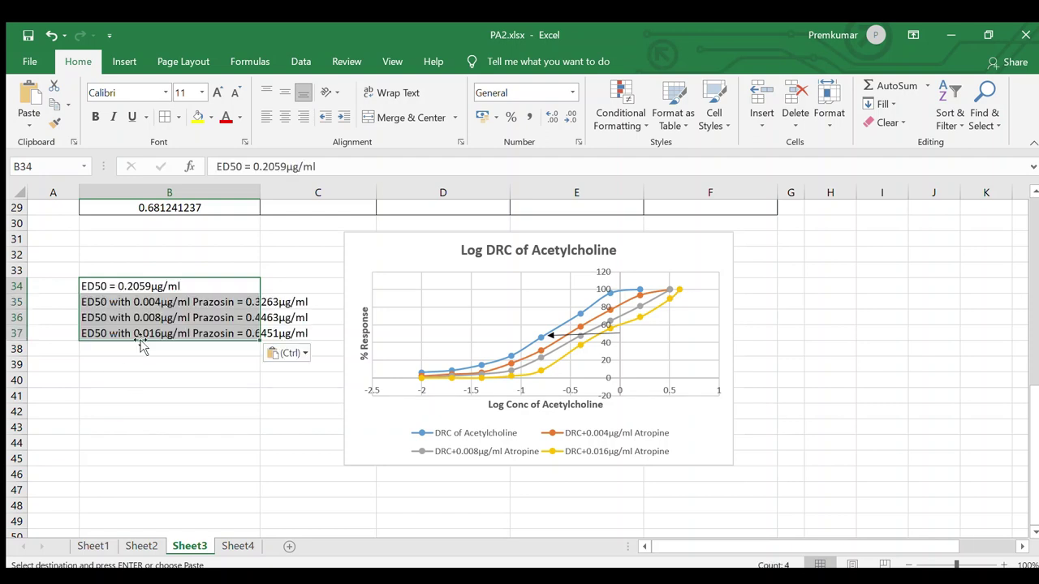
Step: Replace "Prazosin" with "Acetylcholine" in the 0.004µg/ml ED50 line in cell B35
left_click(218, 300)
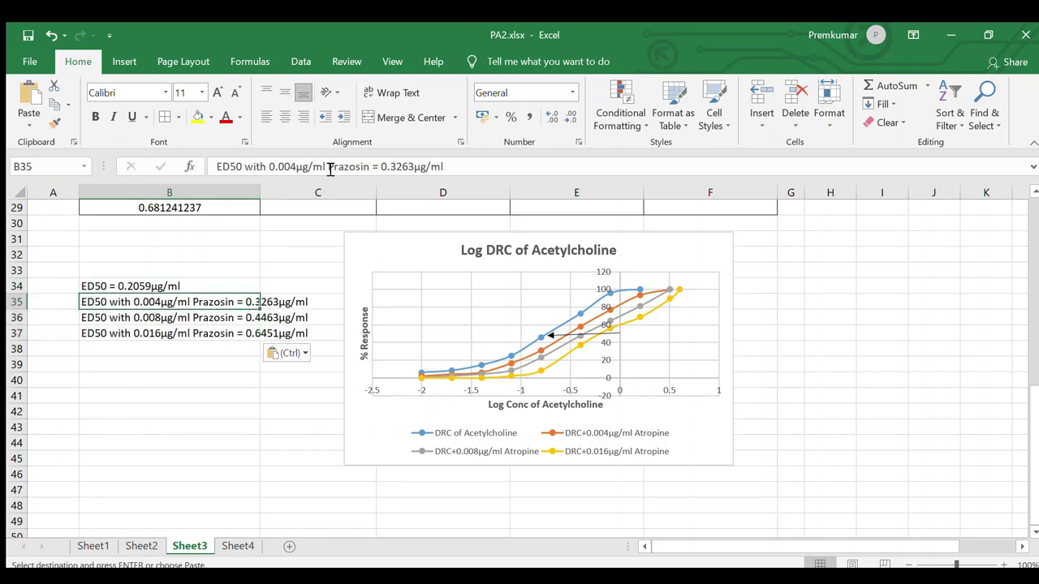
left_click_drag(328, 168, 370, 170)
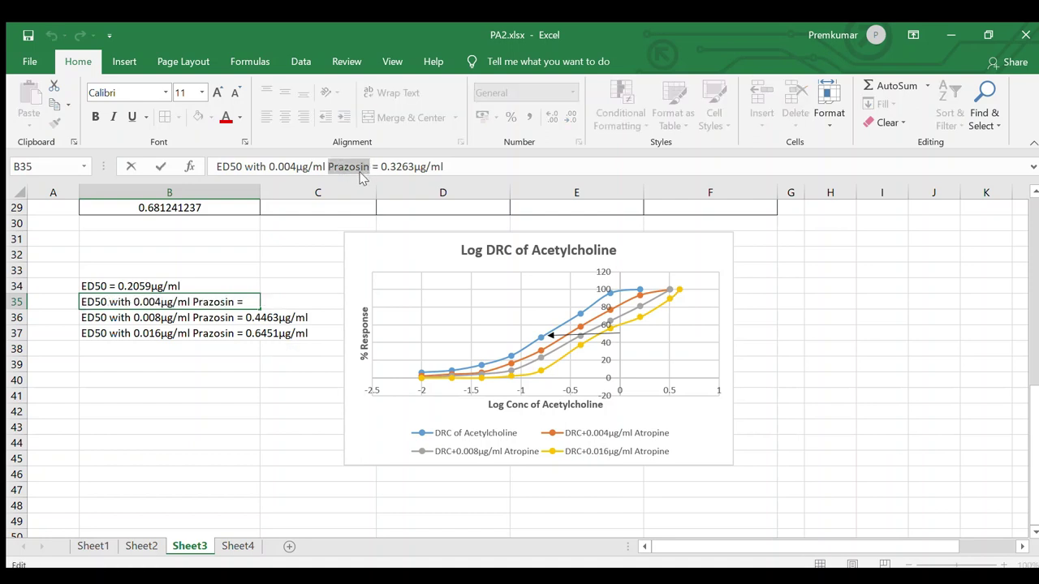
type("Ace")
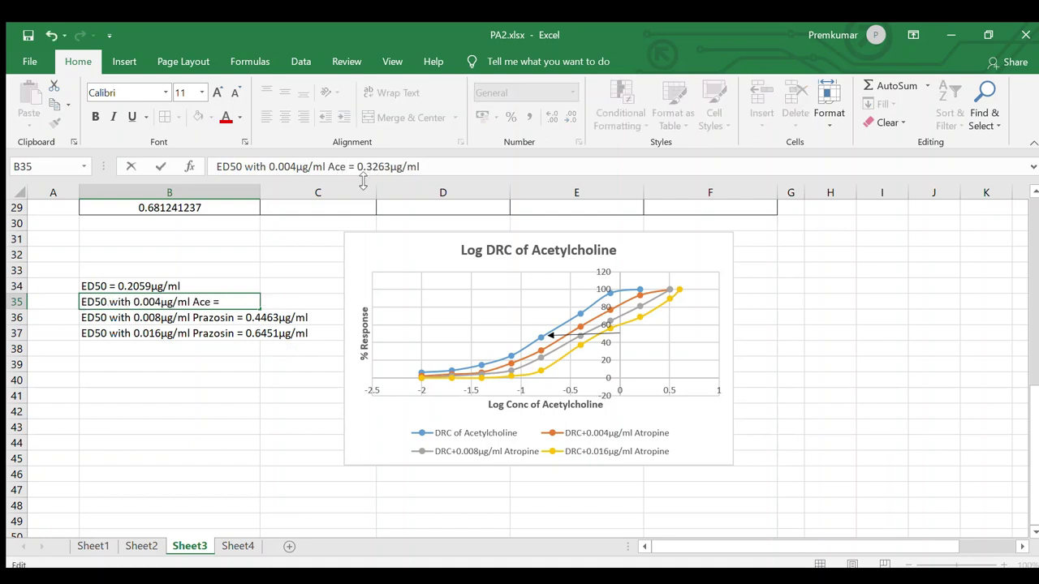
type("tylcholine")
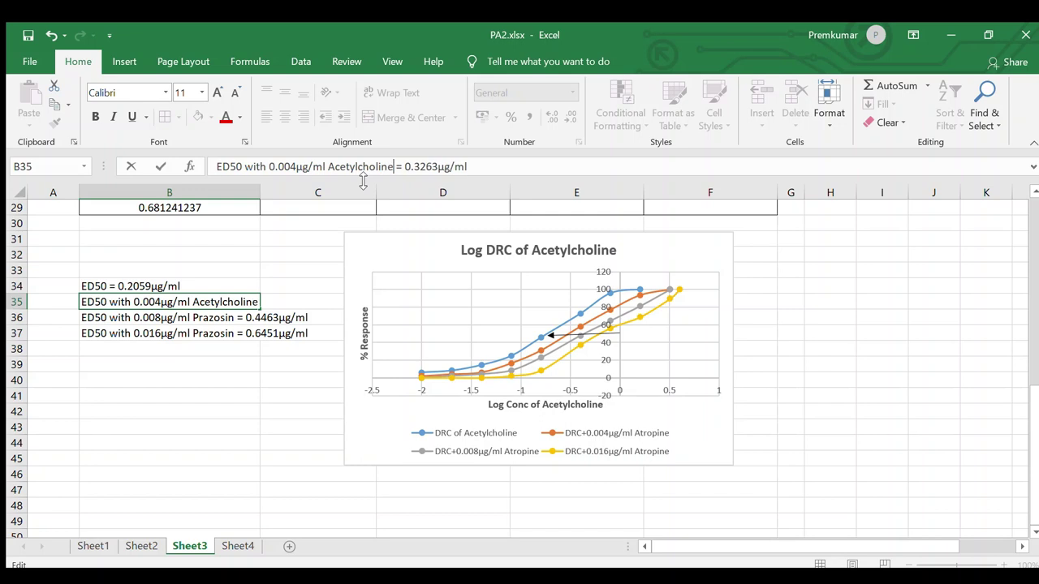
left_click(232, 382)
Step: Replace "Prazosin" with "Acetylcholine" in the 0.008µg/ml ED50 line in cell B36
left_click(207, 313)
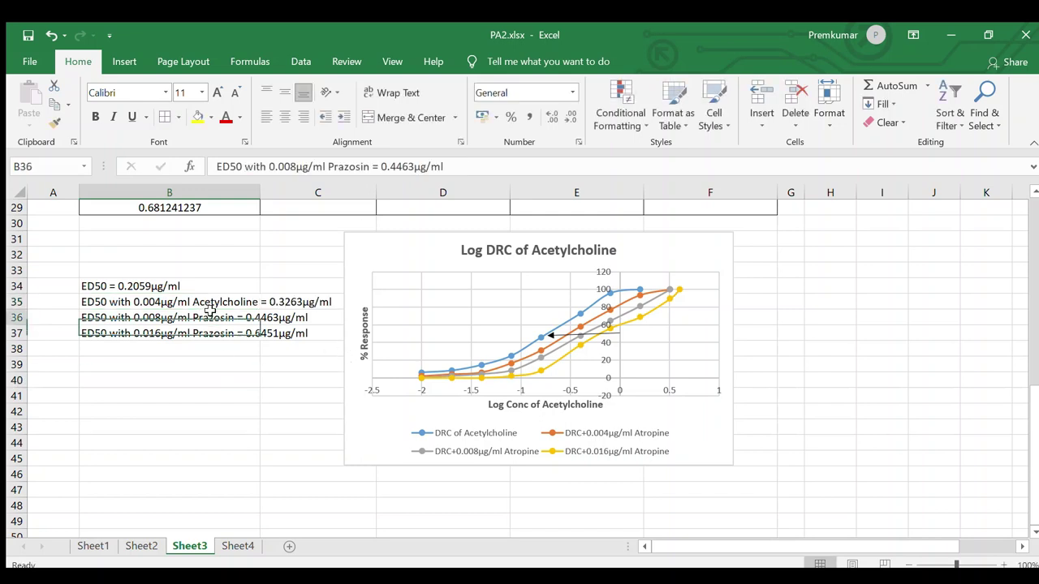
left_click_drag(330, 167, 374, 167)
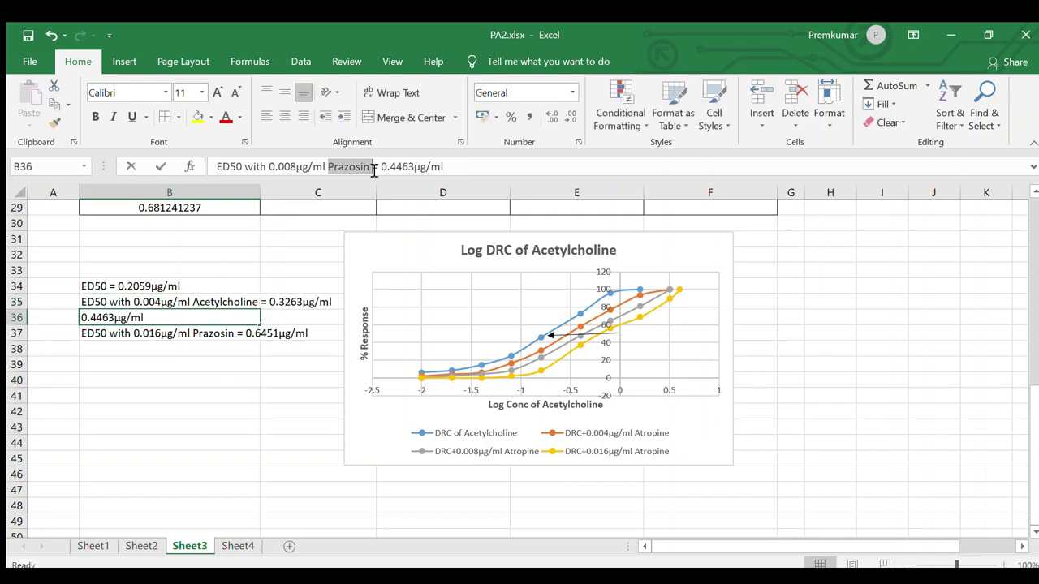
type("Acetylchol")
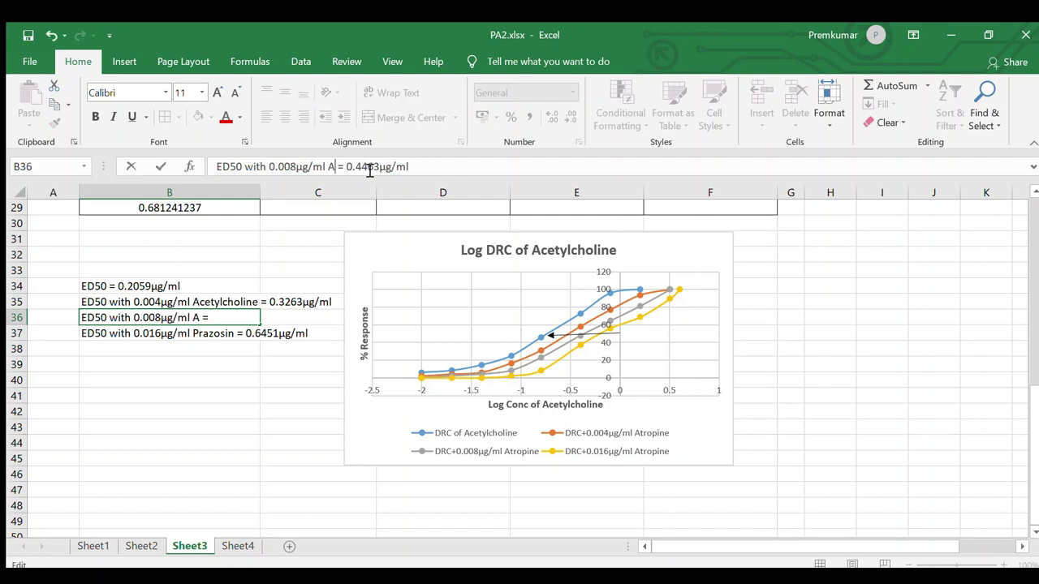
type("ine")
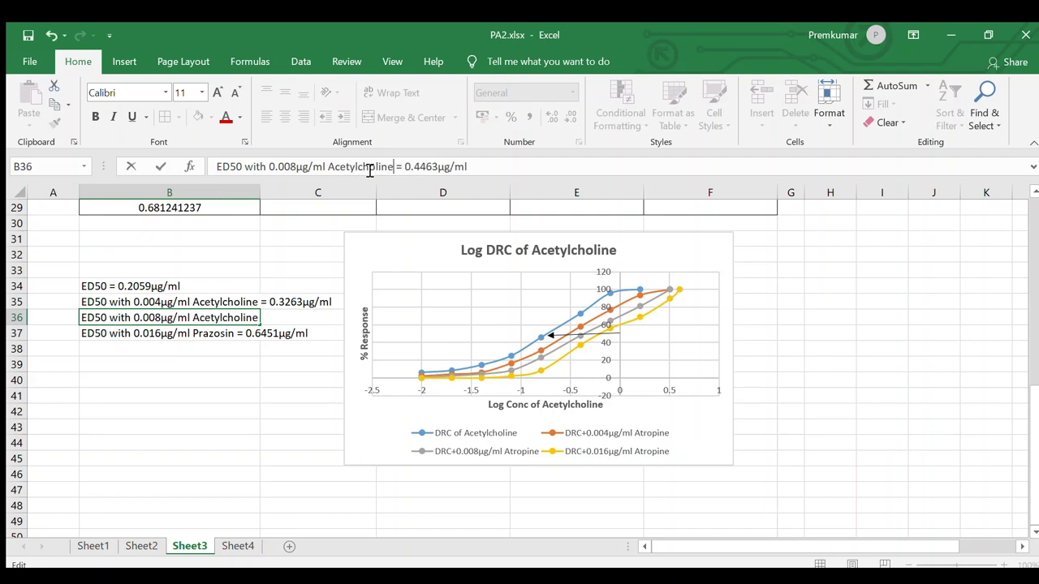
left_click(252, 393)
Step: Replace "Prazosin" with "Acetylcholine" in the 0.016µg/ml ED50 line in cell B37
left_click(223, 333)
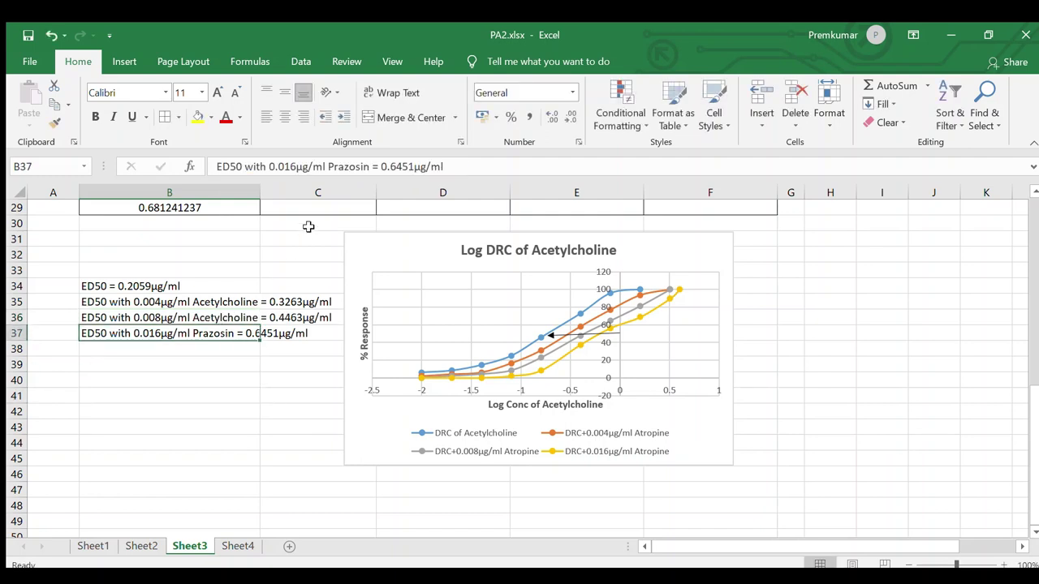
left_click_drag(328, 167, 371, 171)
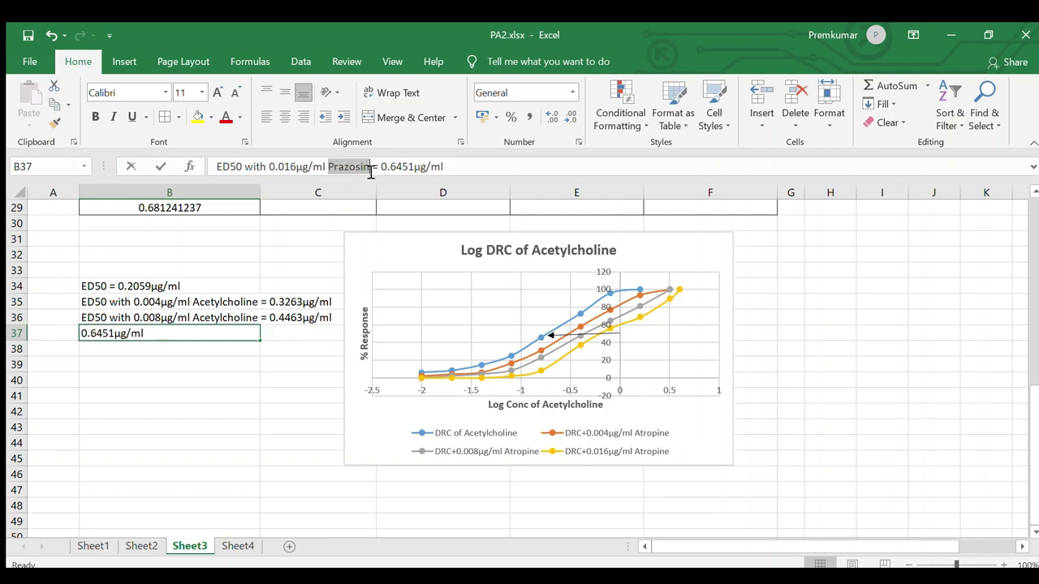
type("Ace")
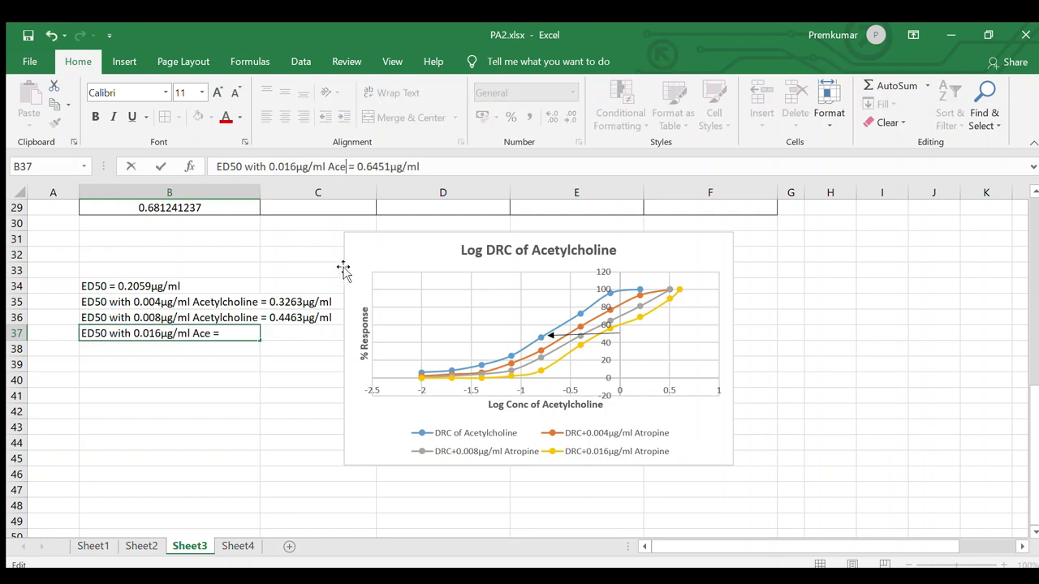
type("tylcholine")
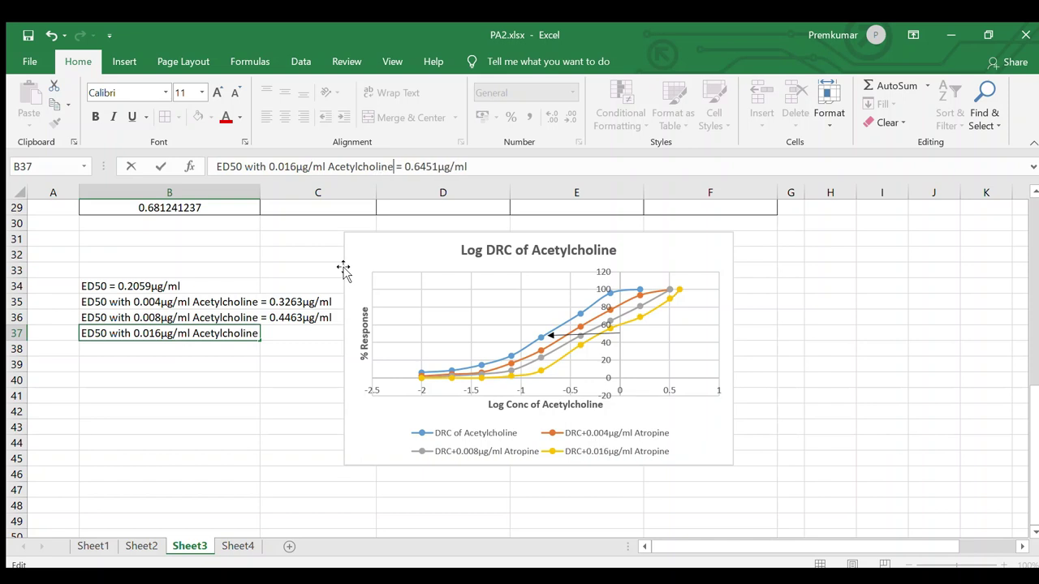
left_click(290, 413)
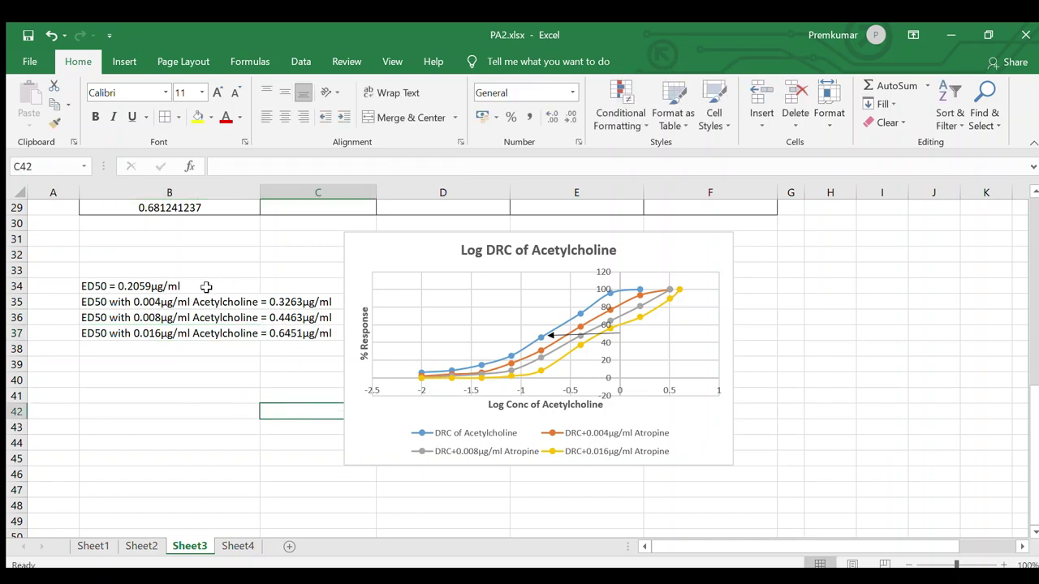
Step: Set the ED50 value in cell B34 to 0.181µg/ml
left_click(154, 287)
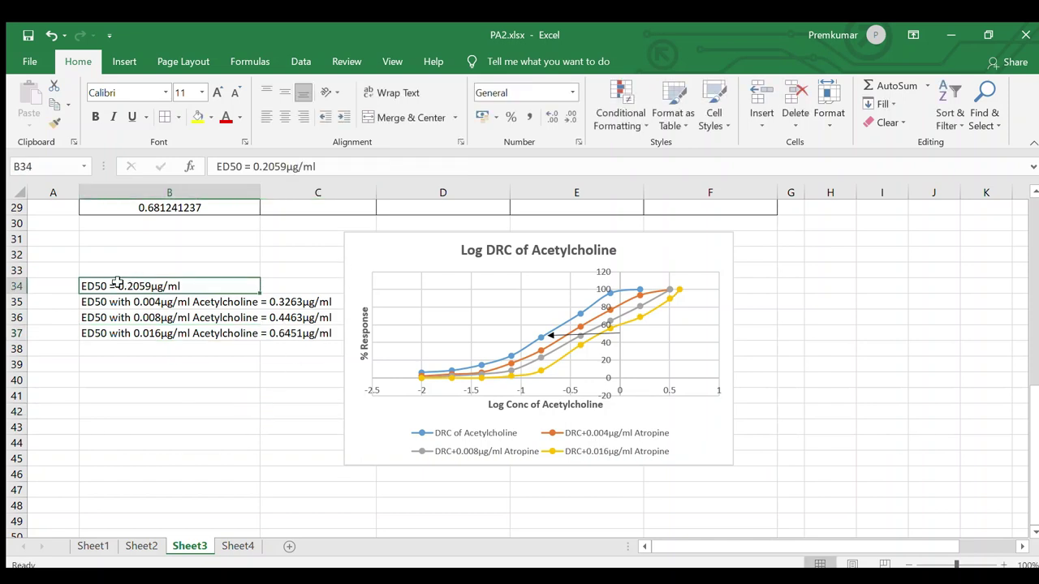
double_click(118, 286)
left_click_drag(120, 285, 153, 288)
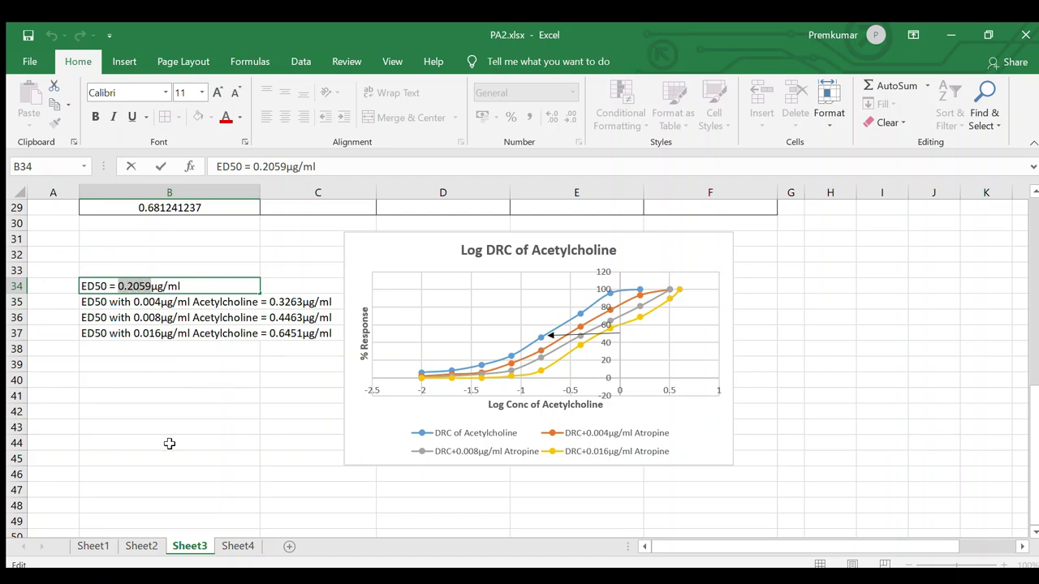
type("0.1841")
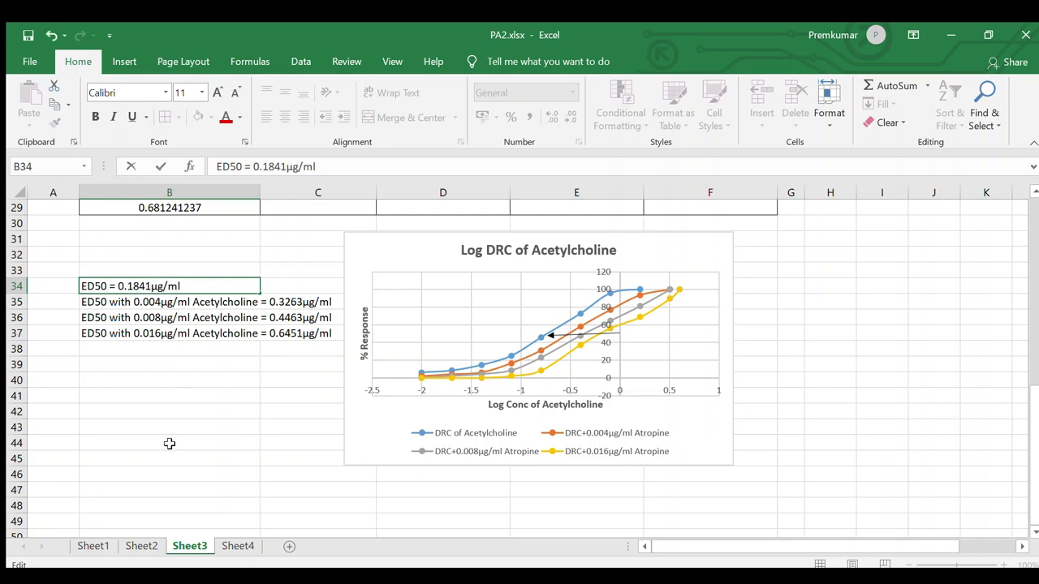
key("BackSpace")
key("BackSpace")
type("1")
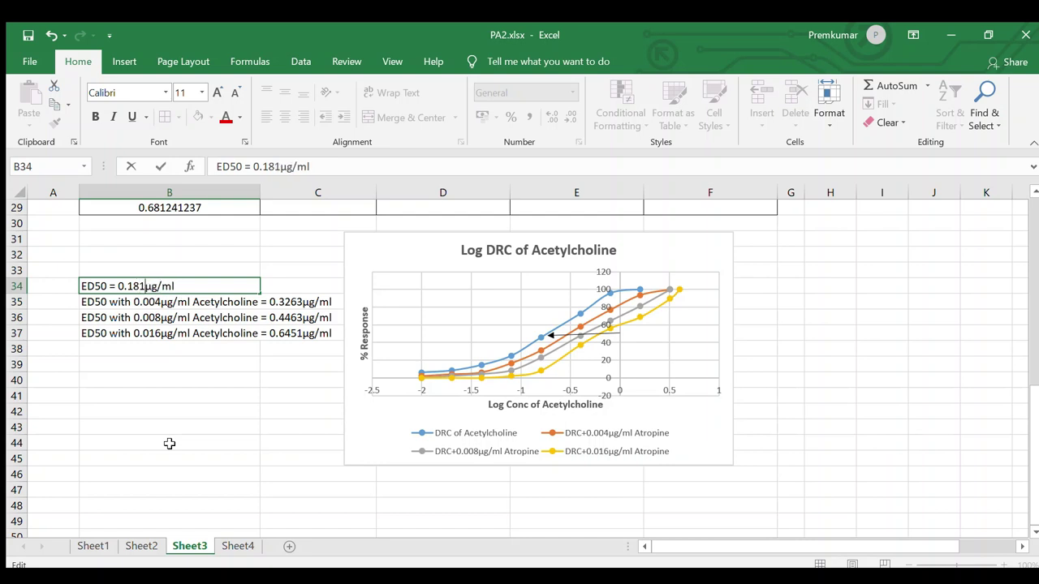
Step: Change the ED50 value of the 0.004µg/ml line in cell B35 to read 0.0.3003µg/ml
left_click(159, 303)
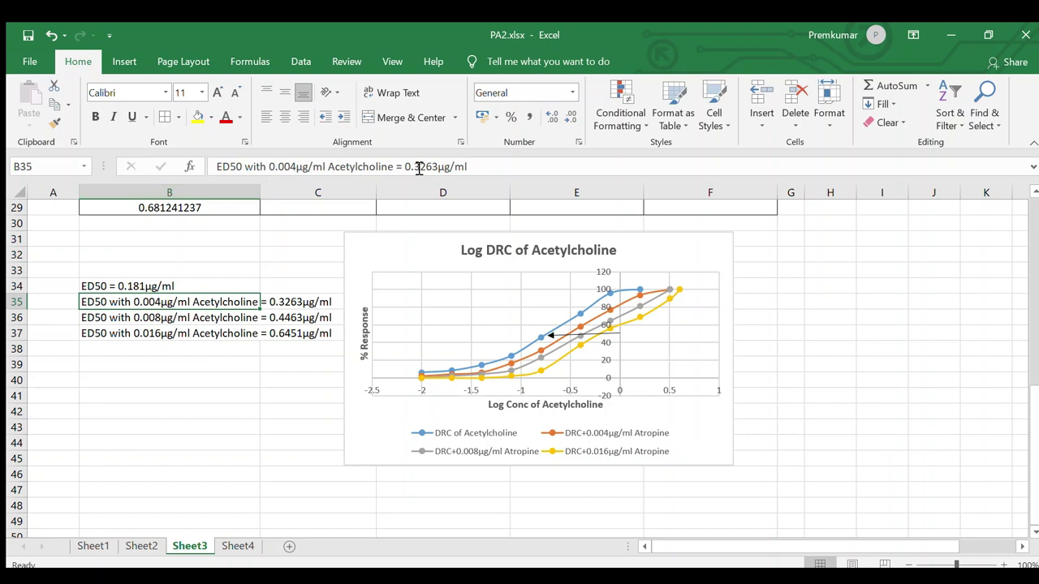
left_click_drag(418, 171, 438, 171)
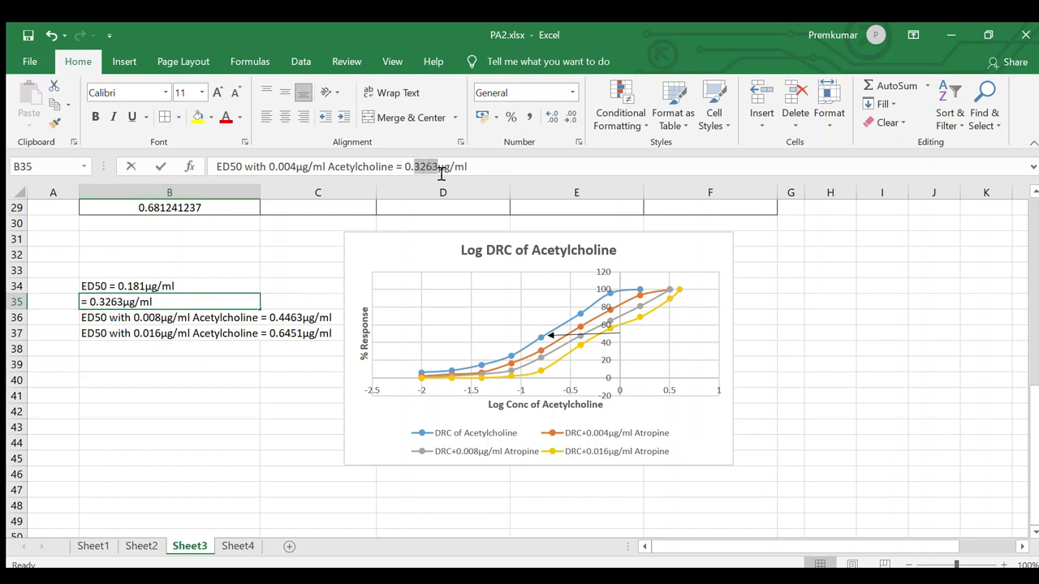
type("0.33")
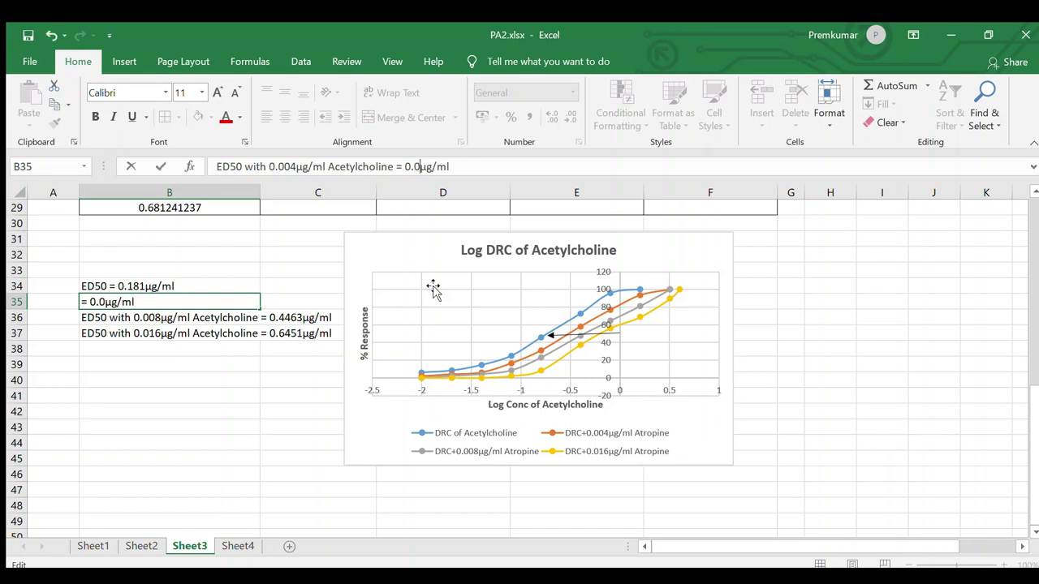
key("BackSpace")
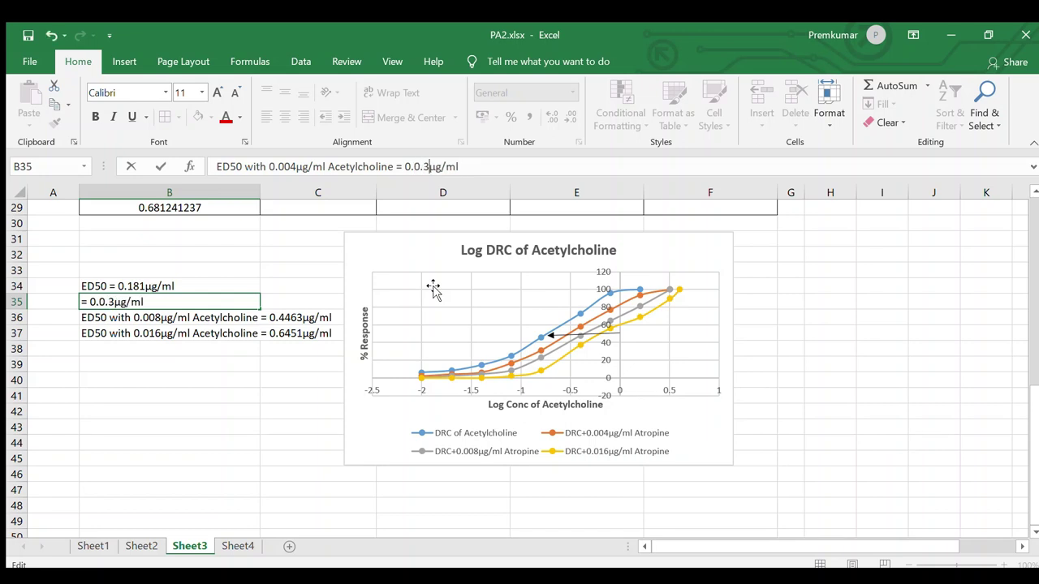
type("003")
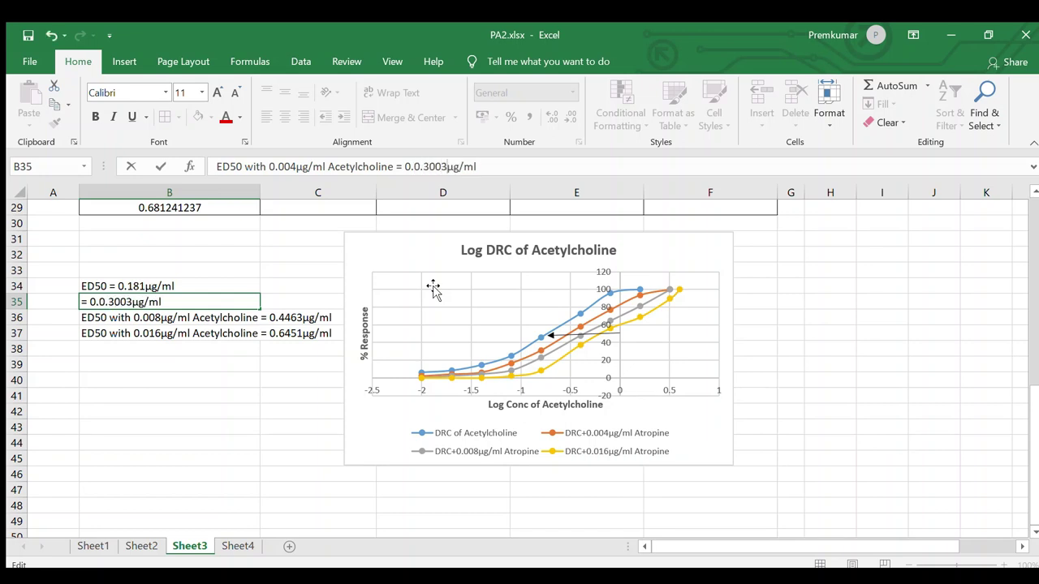
Step: Set the ED50 value of the 0.008µg/ml line in cell B36 to 0.4673µg/ml
left_click(227, 315)
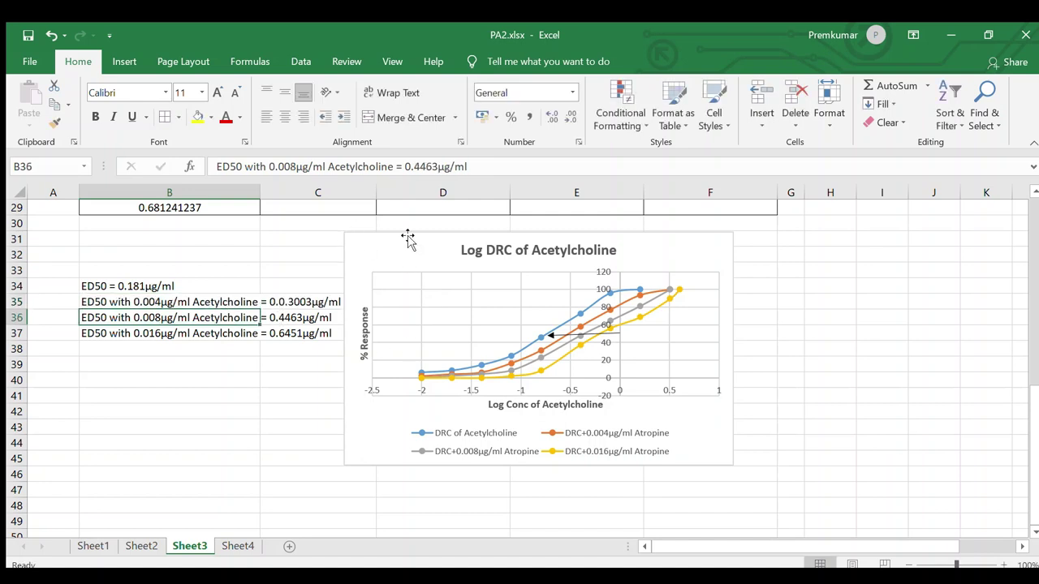
left_click_drag(414, 166, 435, 167)
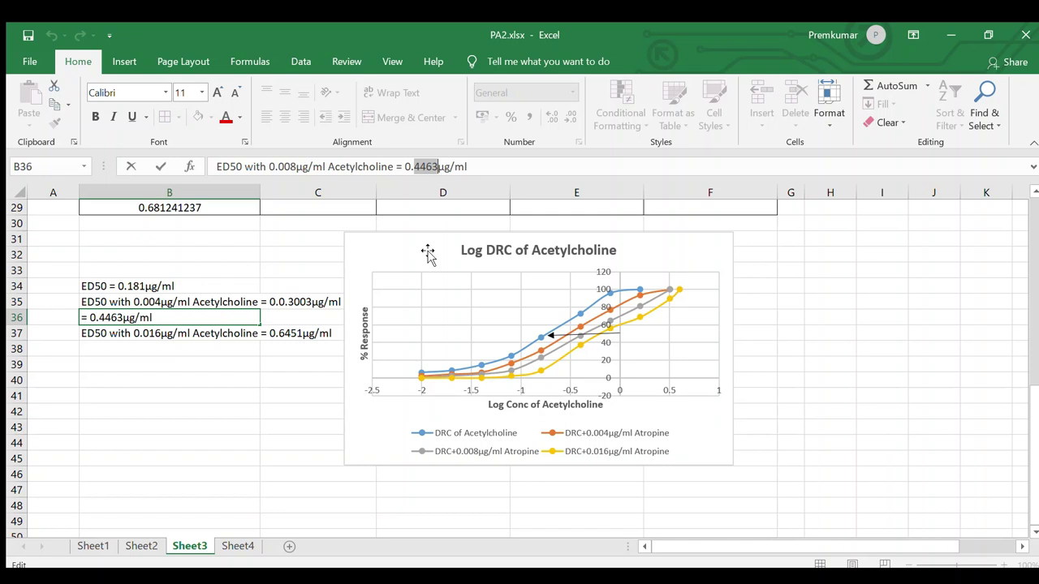
type("467")
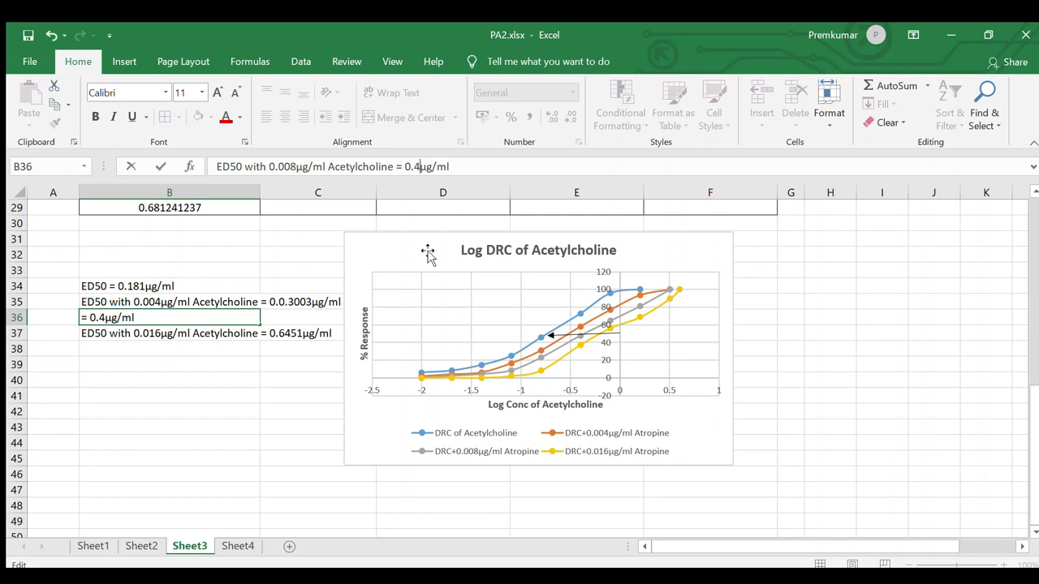
type("9")
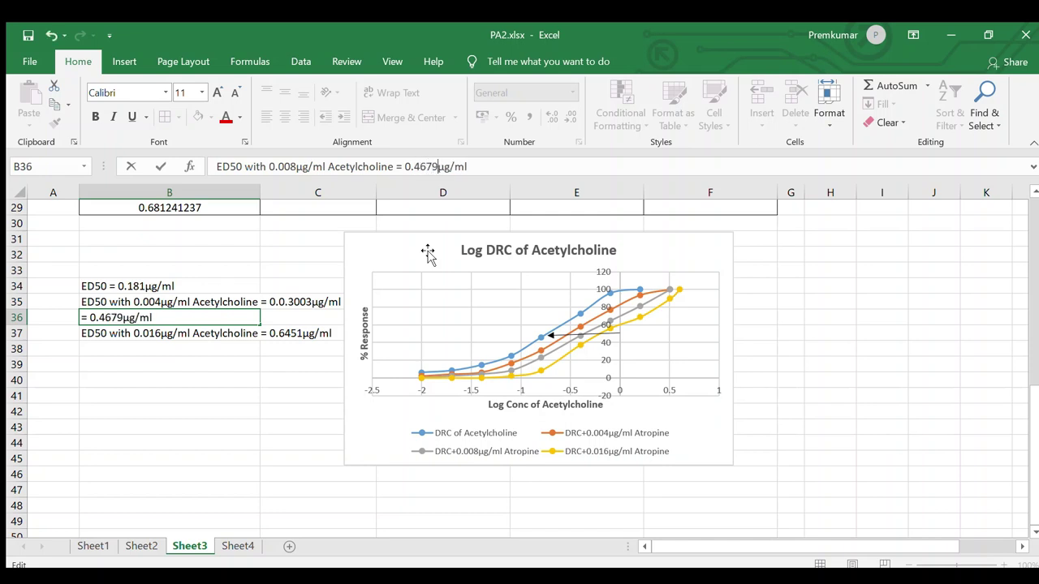
key("BackSpace")
type("3")
left_click(268, 333)
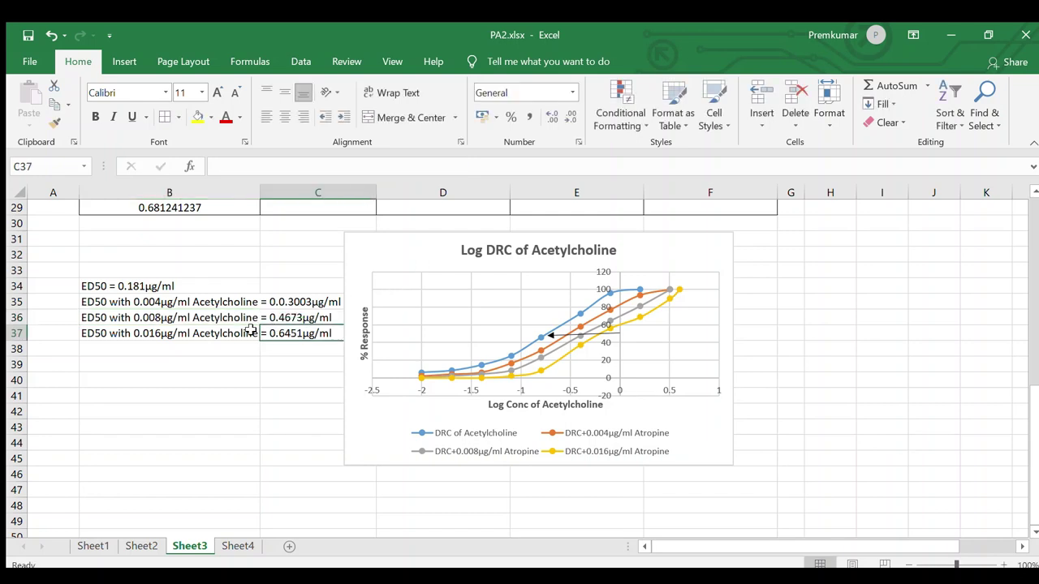
Step: Set the ED50 value of the 0.016µg/ml line in cell B37 to 0.6217µg/ml
left_click(250, 331)
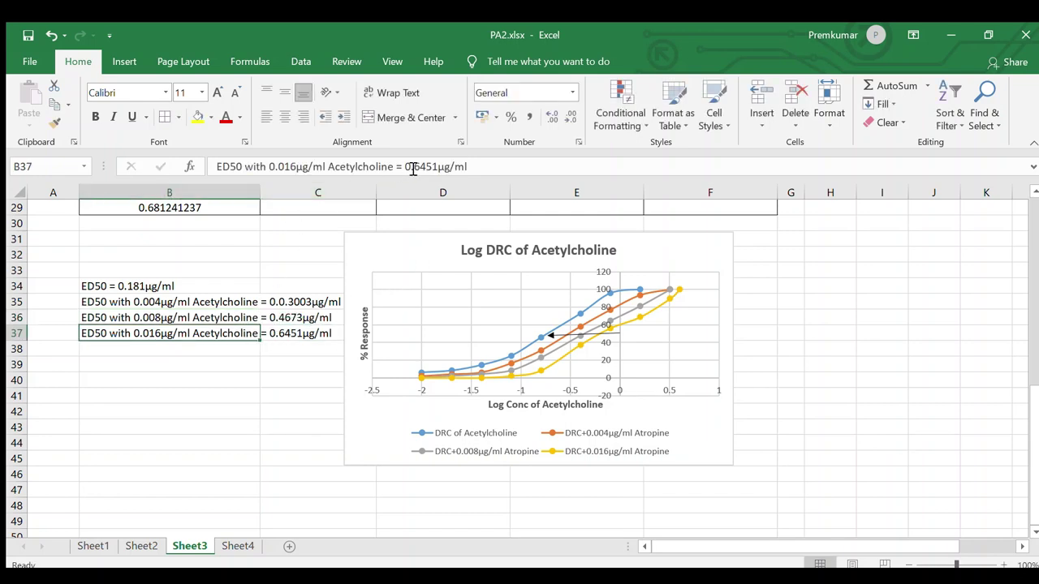
left_click_drag(415, 168, 442, 172)
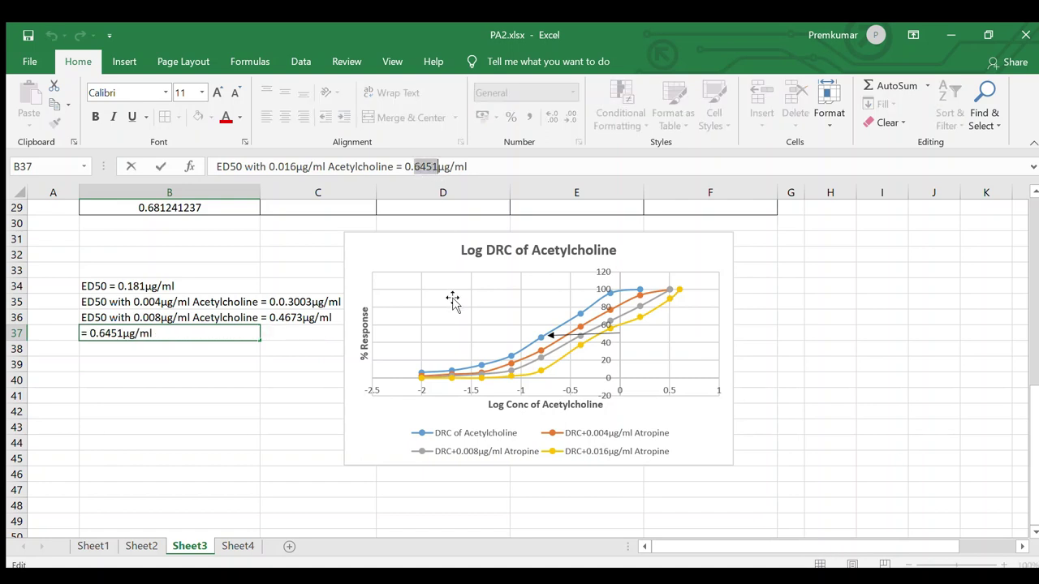
type("0.")
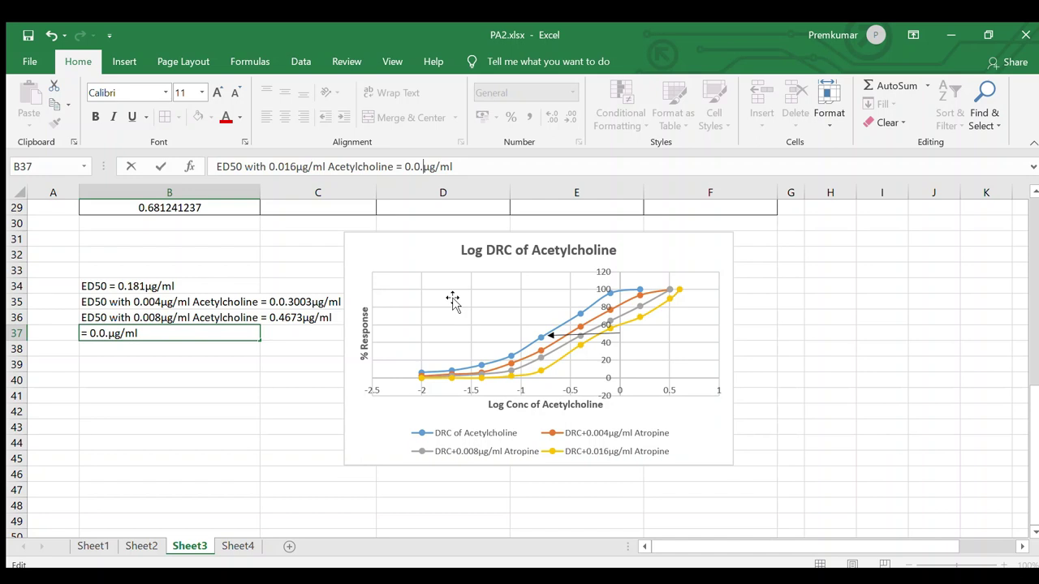
key("BackSpace")
key("BackSpace")
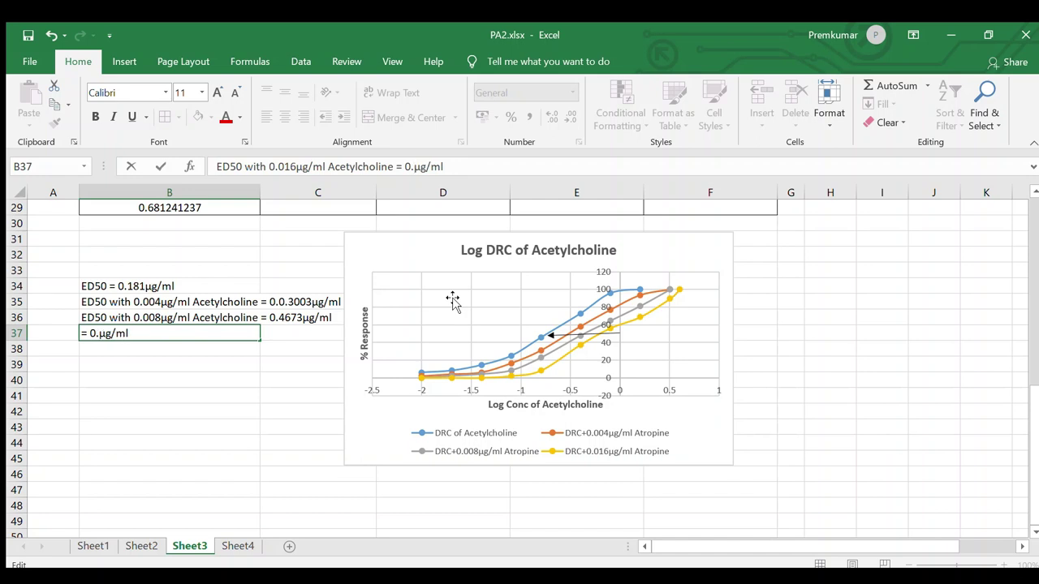
type("6217")
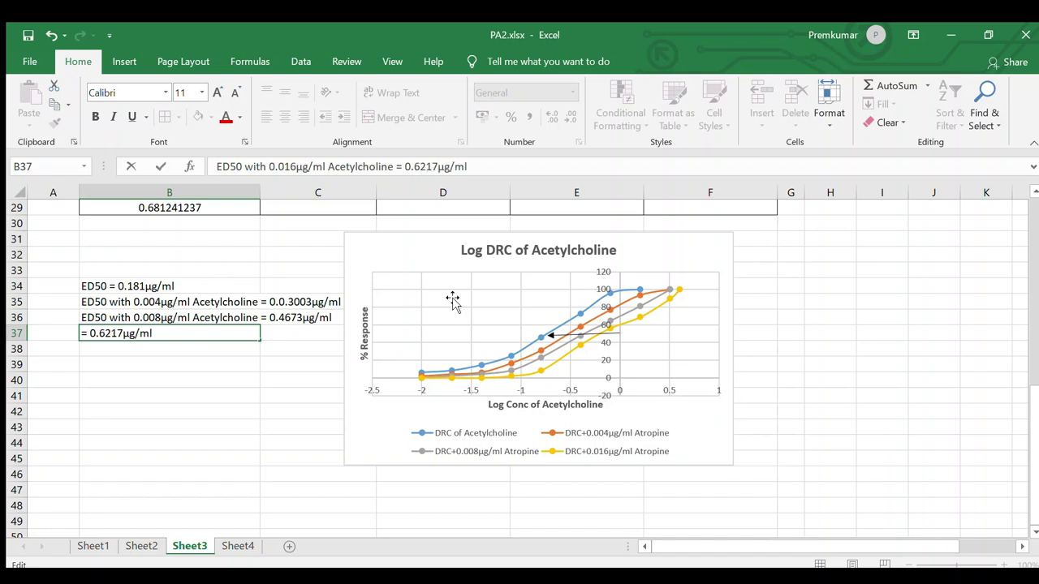
left_click(262, 409)
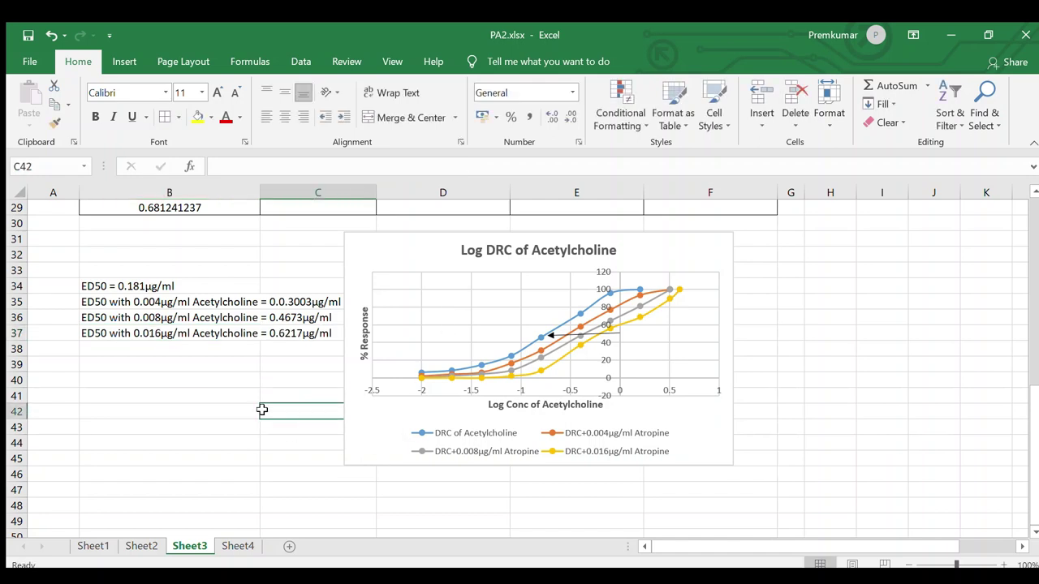
Step: On Sheet4, enter the atropine concentrations 0, 0.004, 0.008 and 0.016 µg/ml in cells B4 to B7
left_click(246, 545)
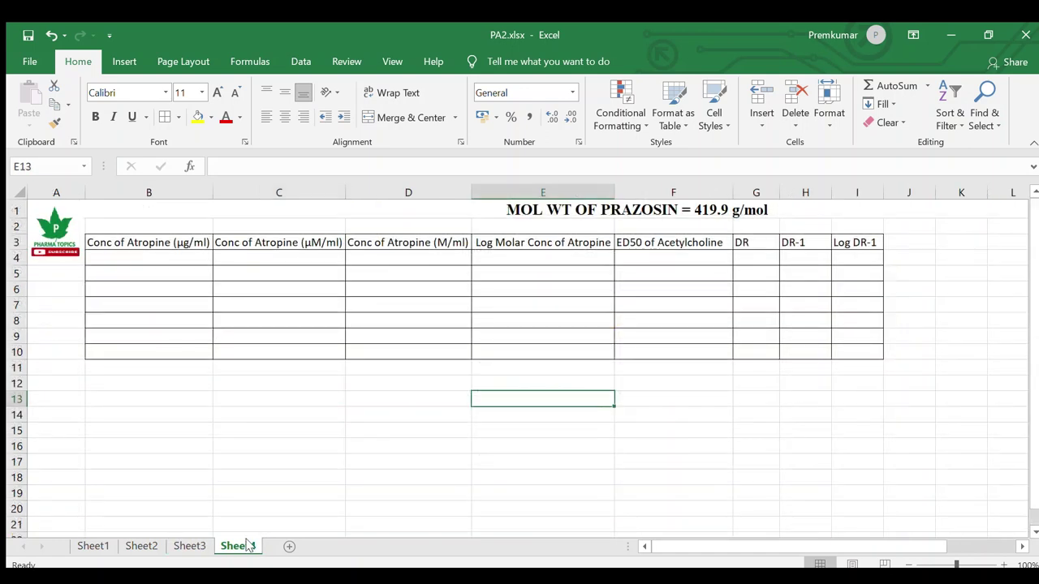
left_click(186, 261)
type("0")
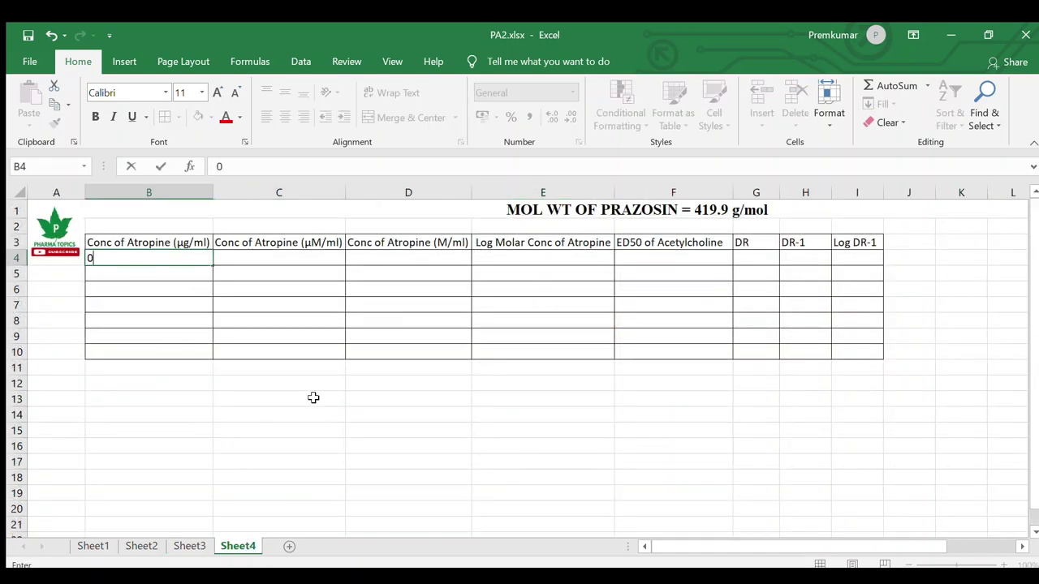
key("Return")
type("0.")
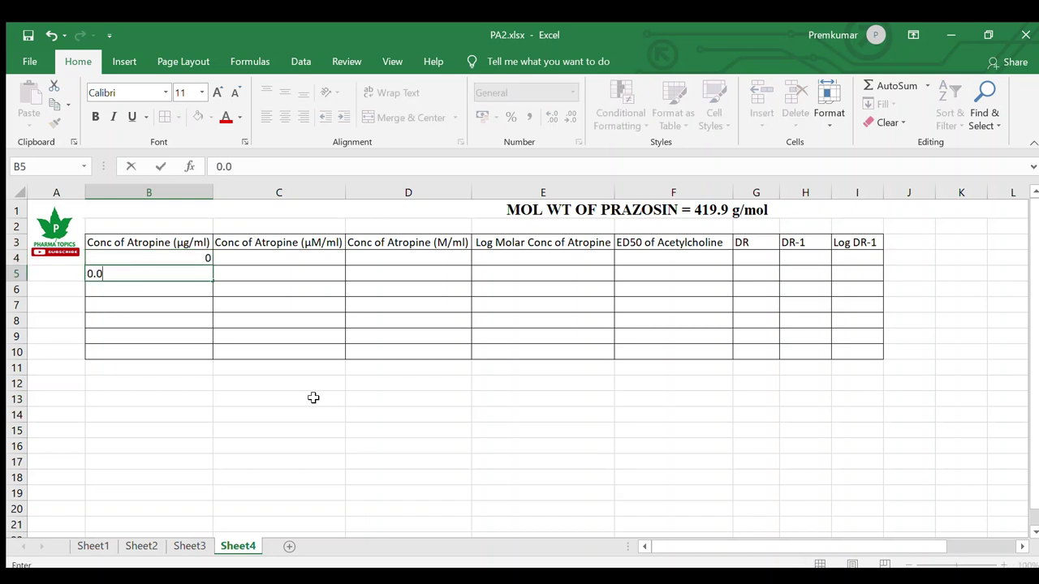
type("004")
key("Return")
type("0.008")
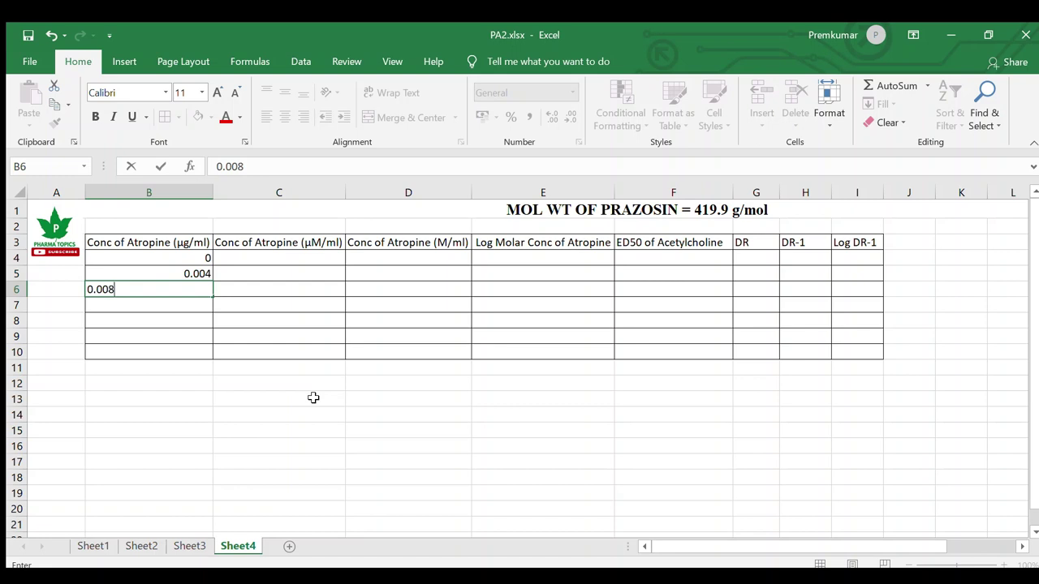
key("Return")
type("0.016")
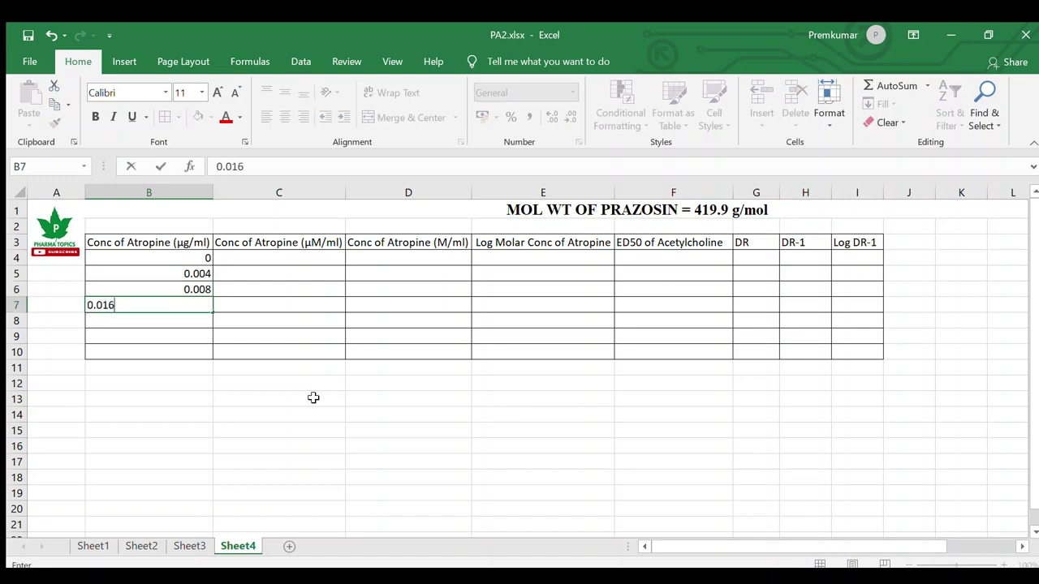
key("Return")
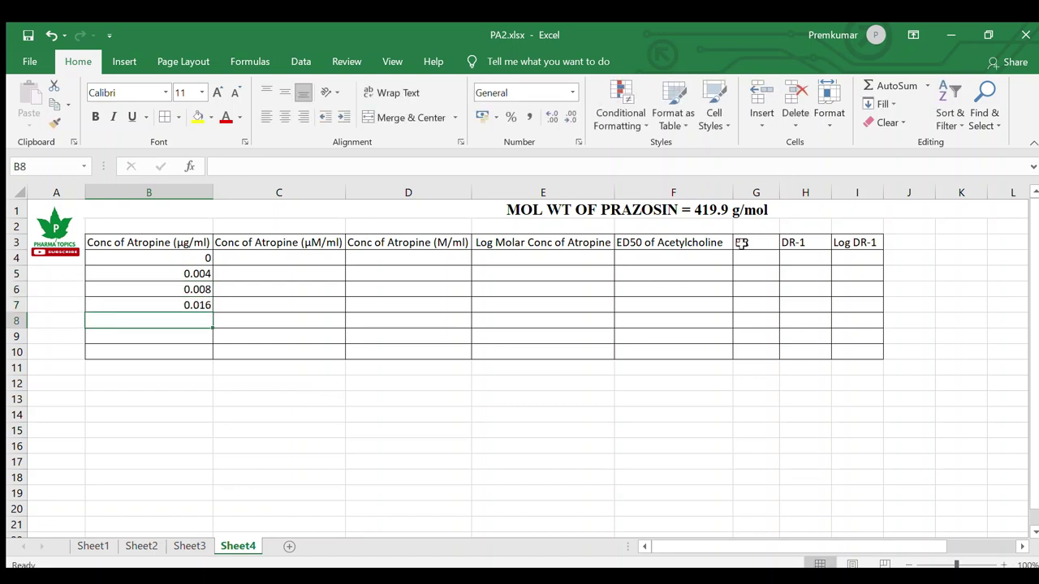
Step: Replace "PRAZOSIN" with "ACETYLCHOLINE" in the molecular weight title in row 1
left_click(623, 210)
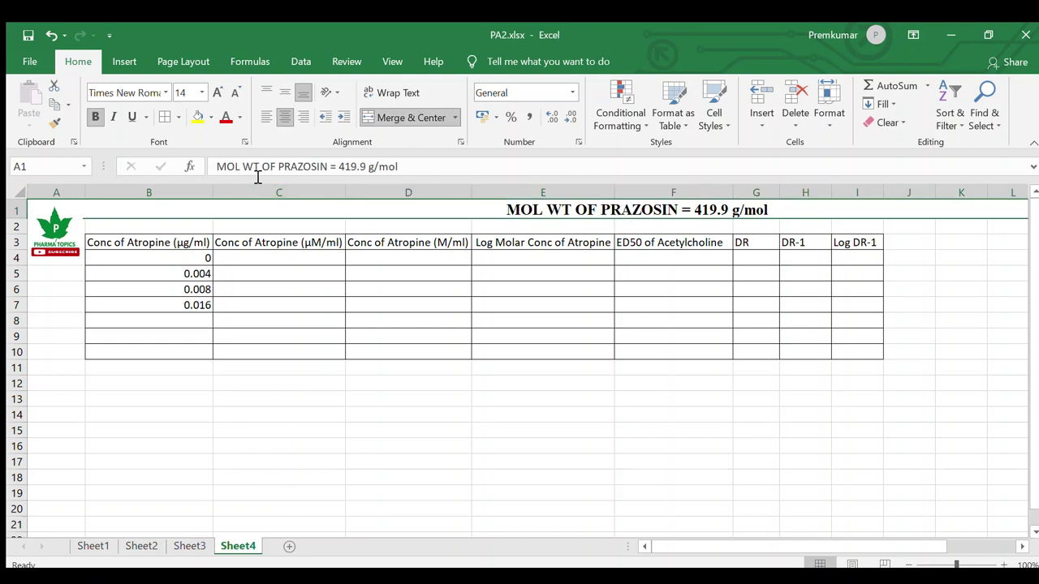
left_click_drag(279, 167, 328, 168)
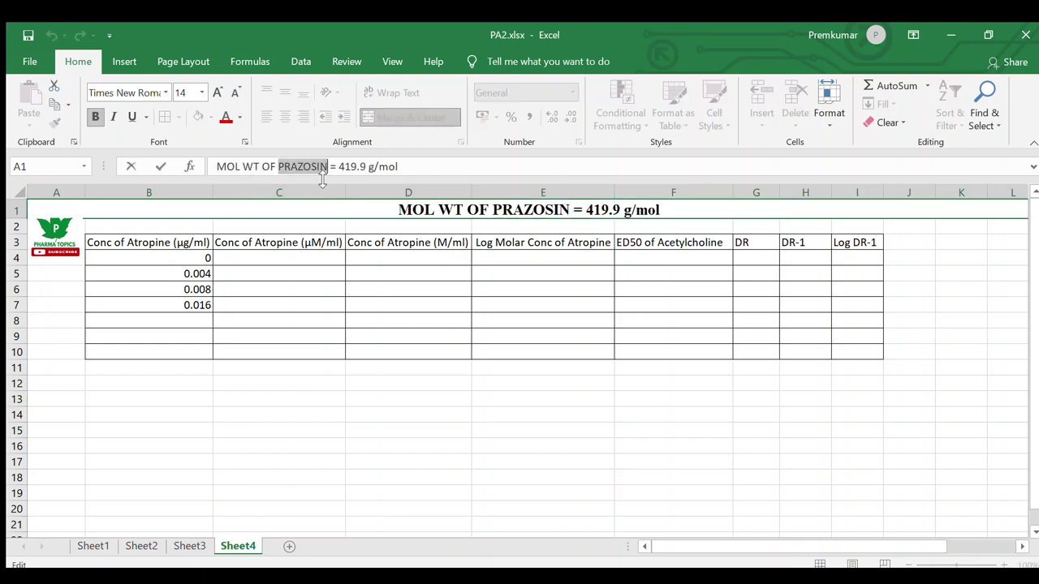
type("ACETYLCHOLINE")
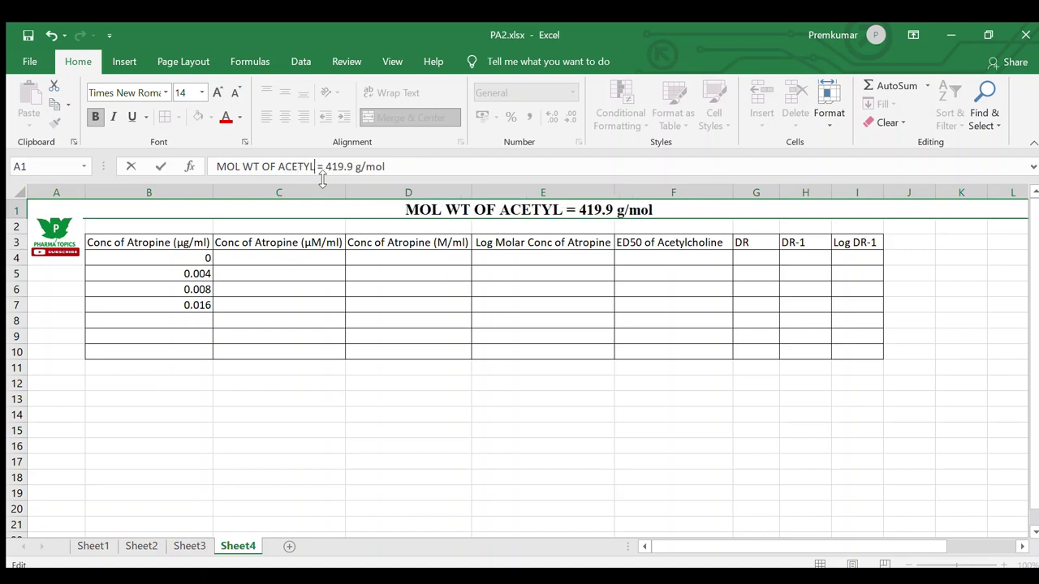
left_click(338, 412)
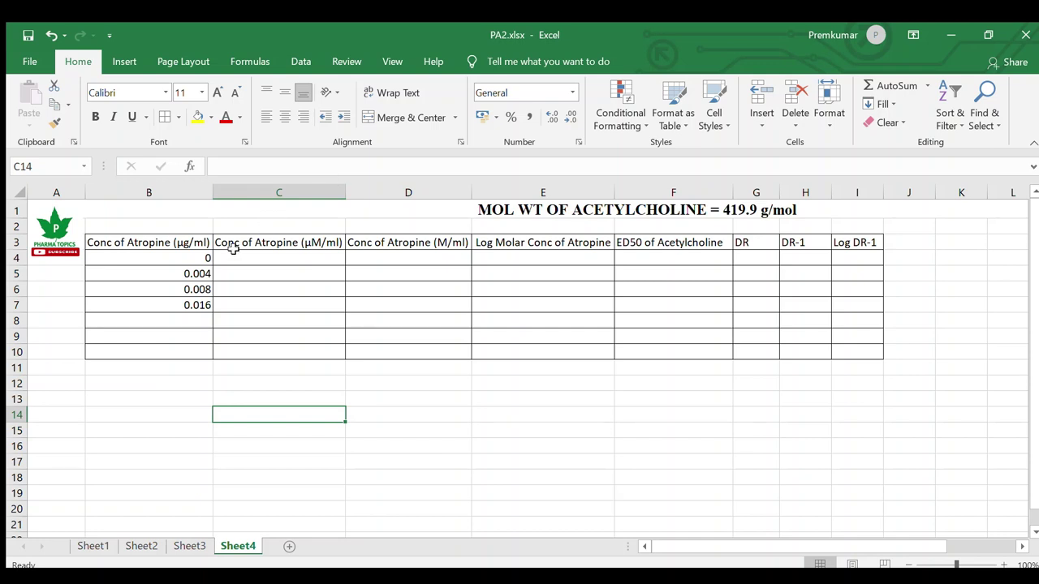
Step: Change the compound name in the row 1 molecular weight title to "ATROPINE"
left_click(539, 208)
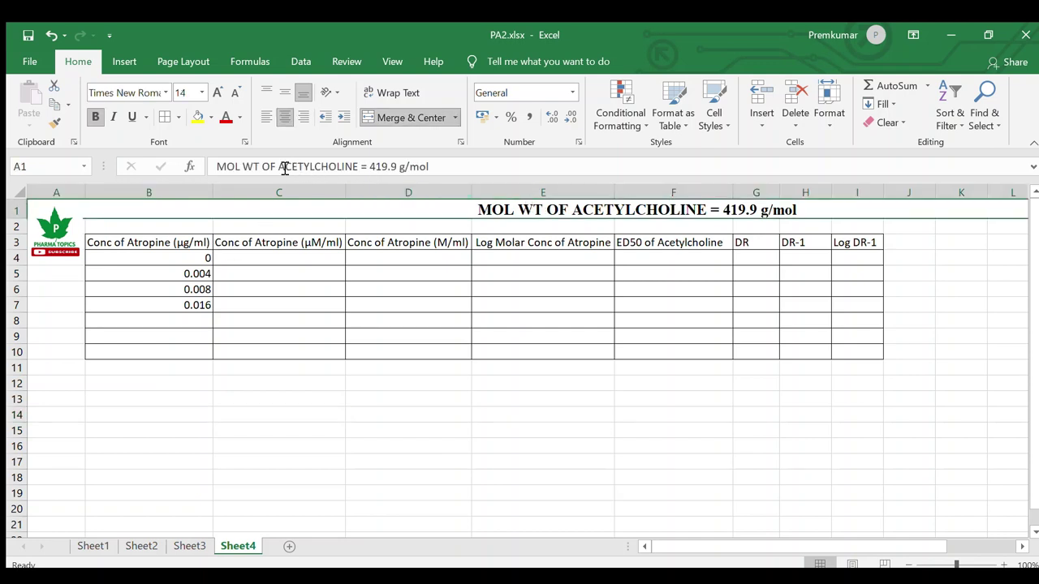
left_click_drag(286, 166, 349, 179)
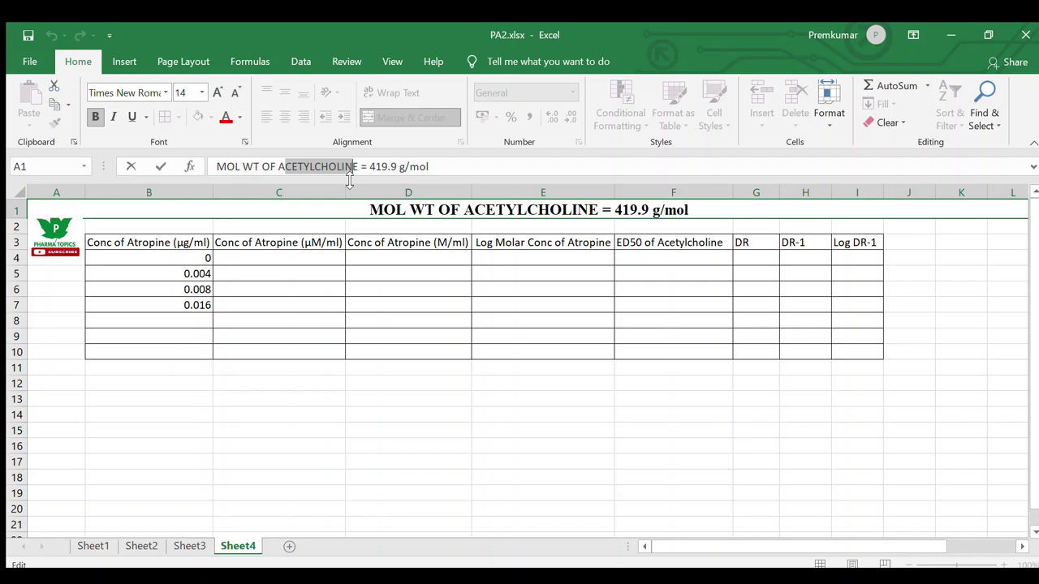
type("tropin")
key("BackSpace")
key("BackSpace")
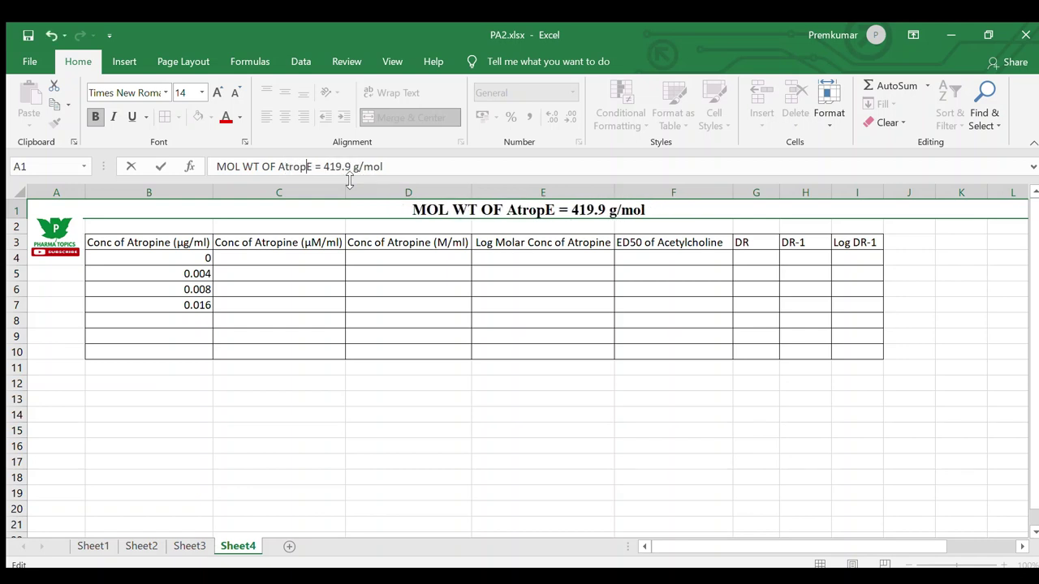
key("BackSpace")
key("BackSpace")
key("BackSpace")
key("BackSpace")
type("TOR")
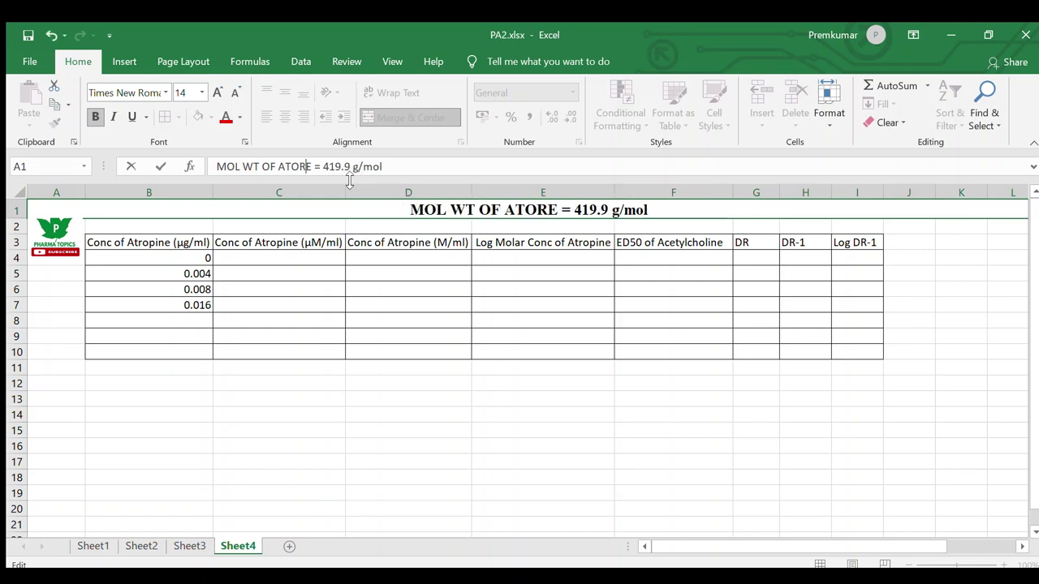
type("PI")
key("BackSpace")
key("BackSpace")
key("BackSpace")
key("BackSpace")
type("R")
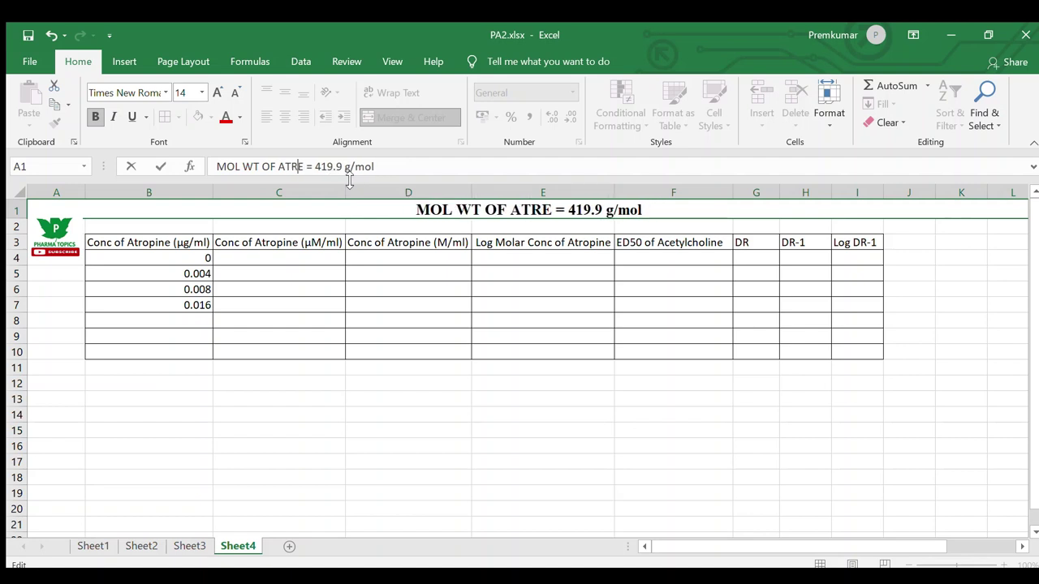
type("OPIN")
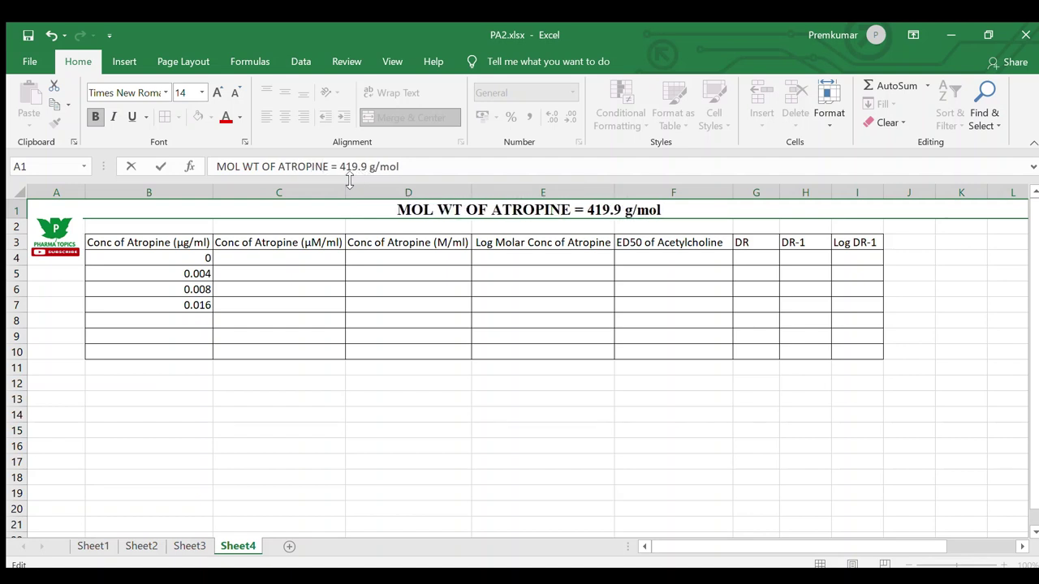
left_click(429, 425)
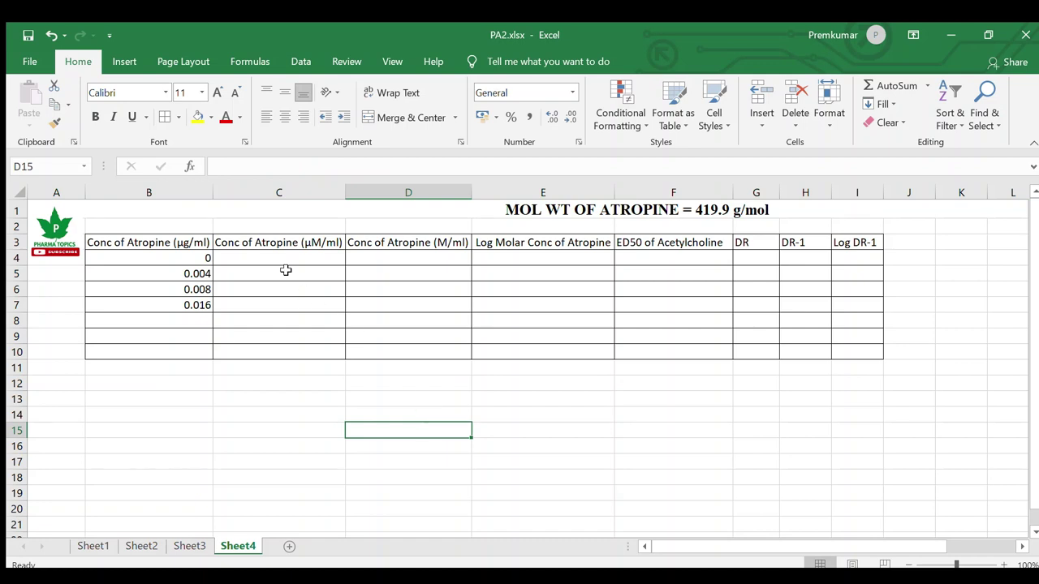
left_click(284, 260)
type("=")
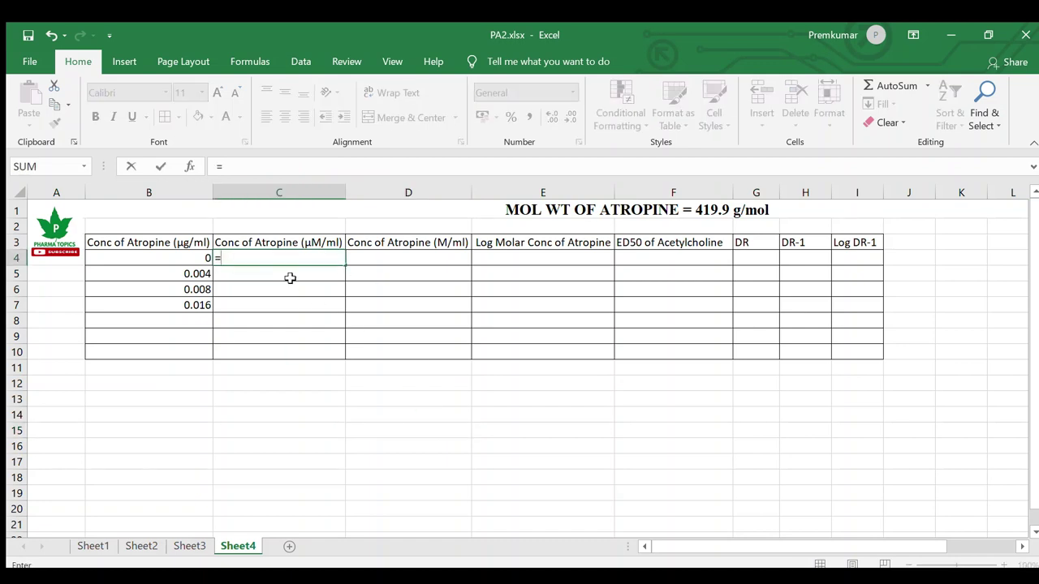
key("Escape")
Step: Calculate the µM/ml atropine concentration in C5 with =B5/419.9 and fill the formula down to C7
left_click(290, 278)
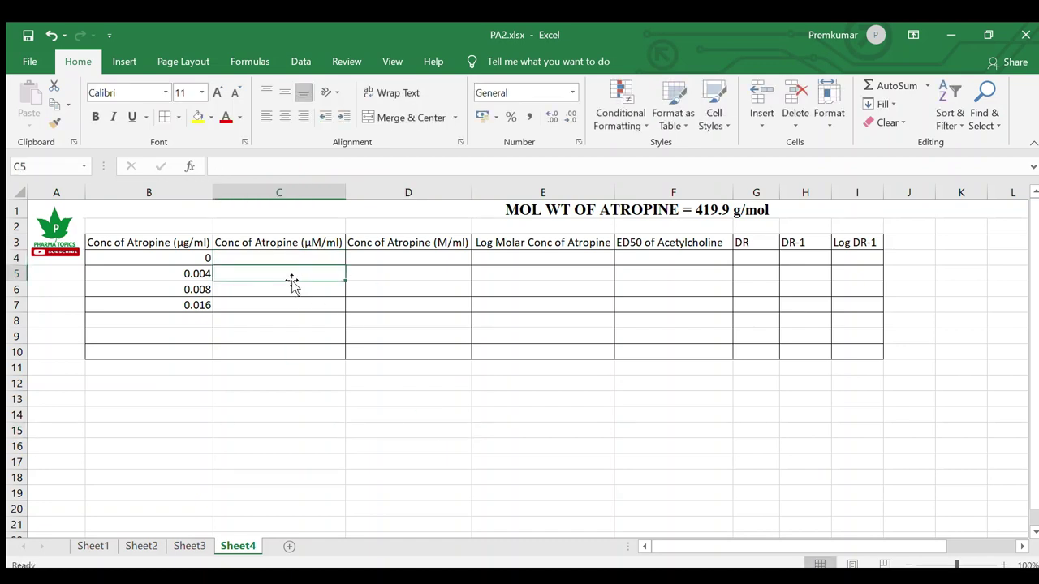
type("=")
left_click(205, 278)
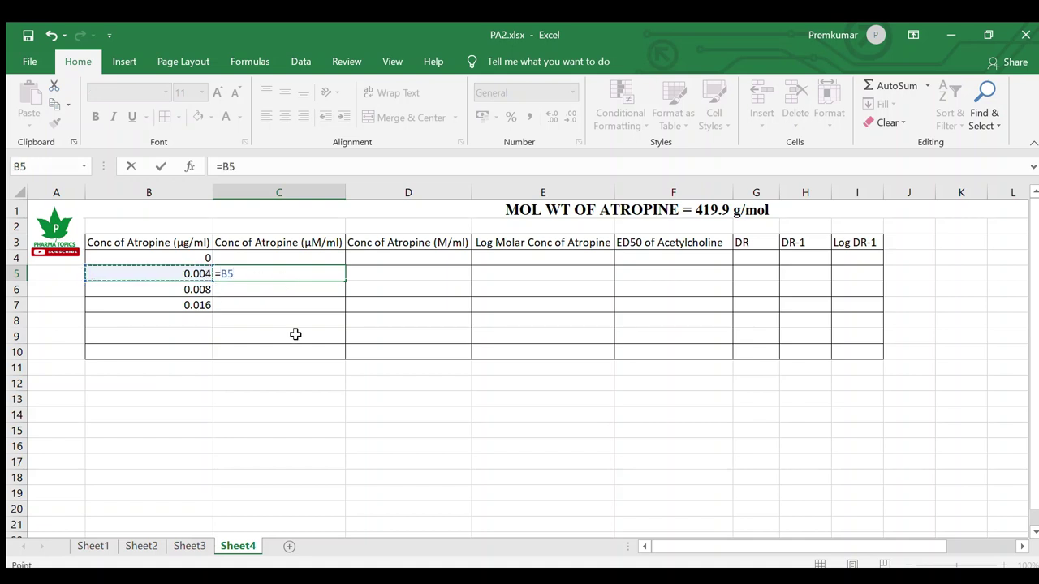
type("/100")
key("Return")
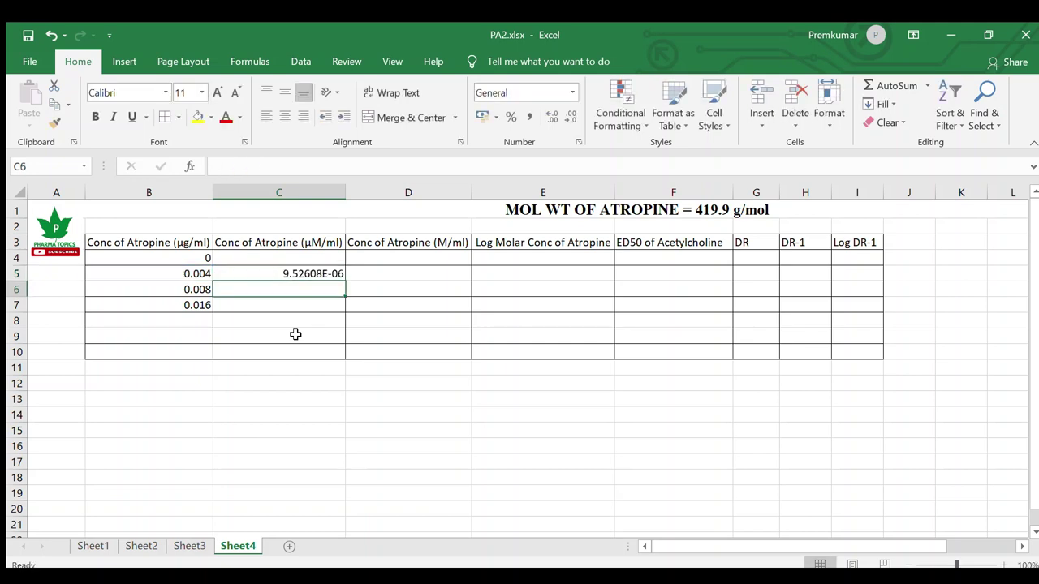
left_click(310, 273)
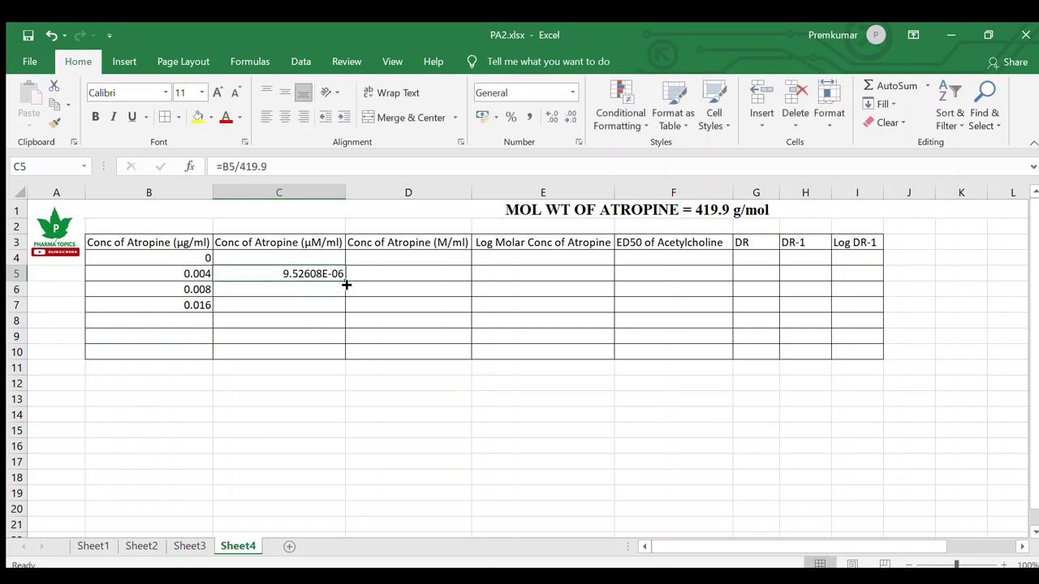
left_click_drag(346, 284, 346, 313)
Step: Calculate the M/ml atropine concentration in D5 with =C5/10000 and fill the formula down to D7
left_click(398, 272)
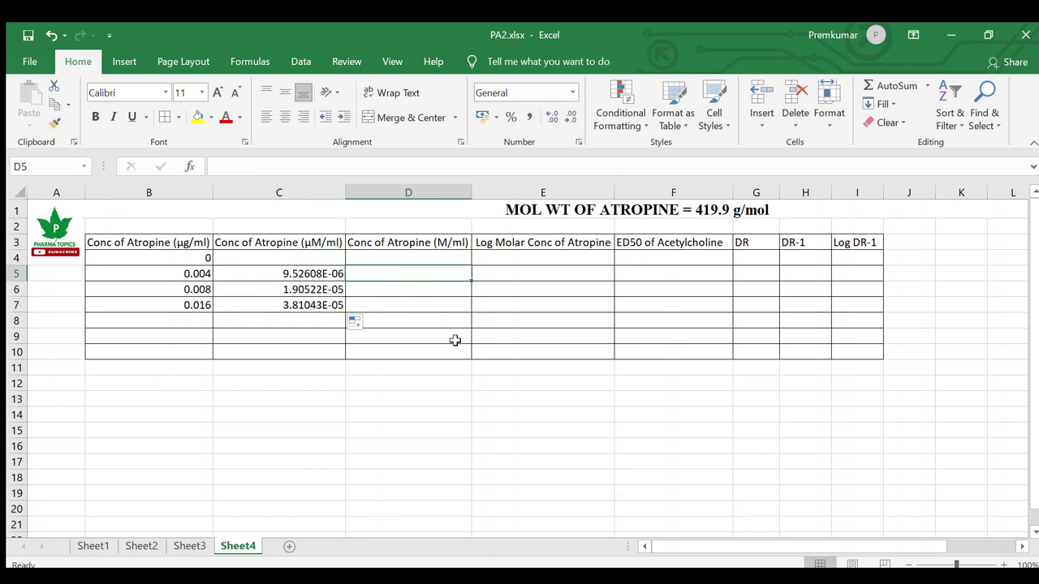
type("=")
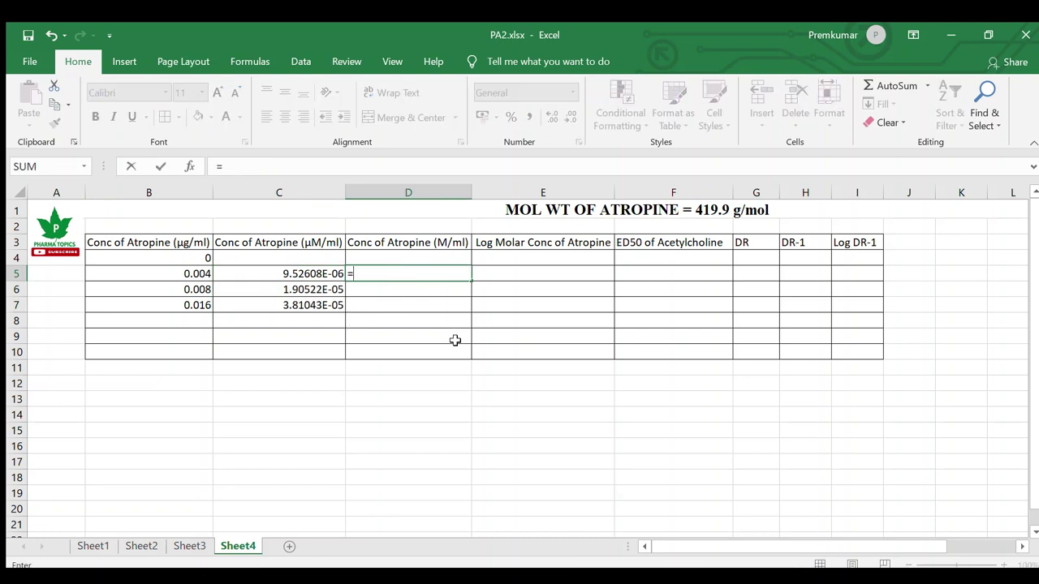
left_click(328, 274)
type("/")
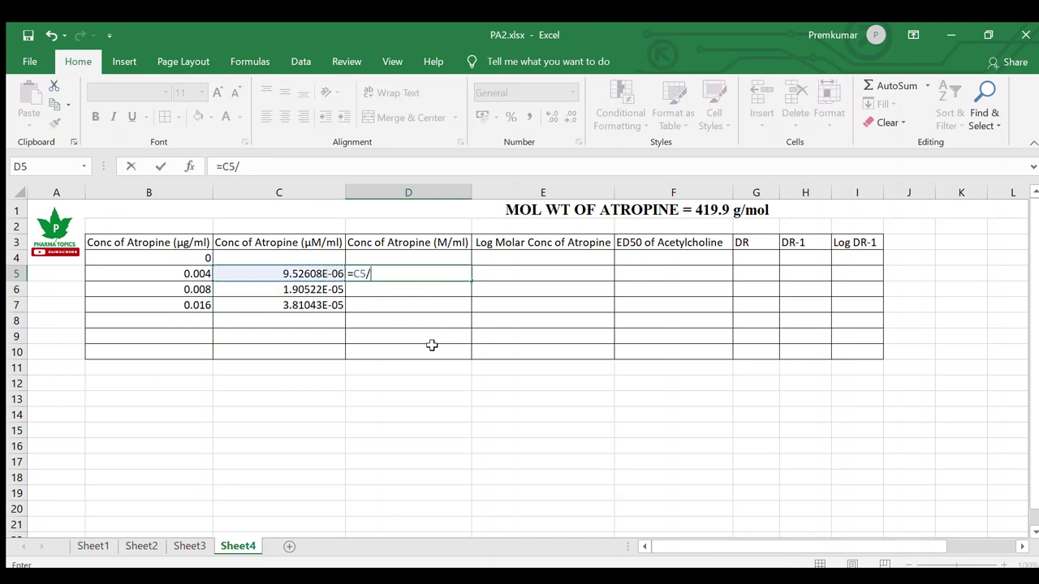
type("1000")
type("10")
key("BackSpace")
key("BackSpace")
type("0")
key("ctrl+Return")
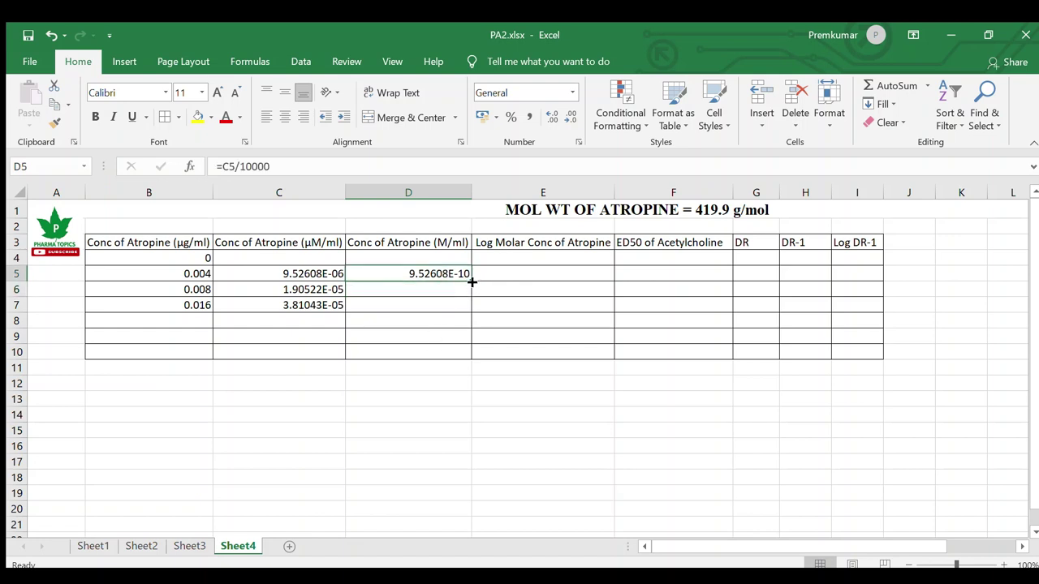
left_click_drag(470, 280, 472, 313)
Step: Calculate the log molar concentration of atropine in E5 with =LOG(D5,10) and fill the formula down to E7
left_click(537, 276)
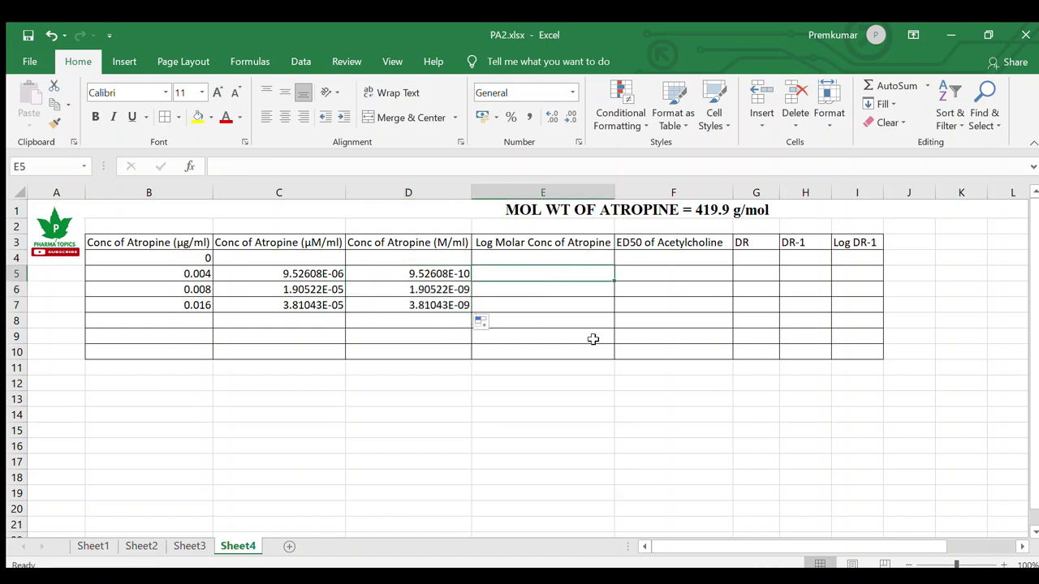
type("=")
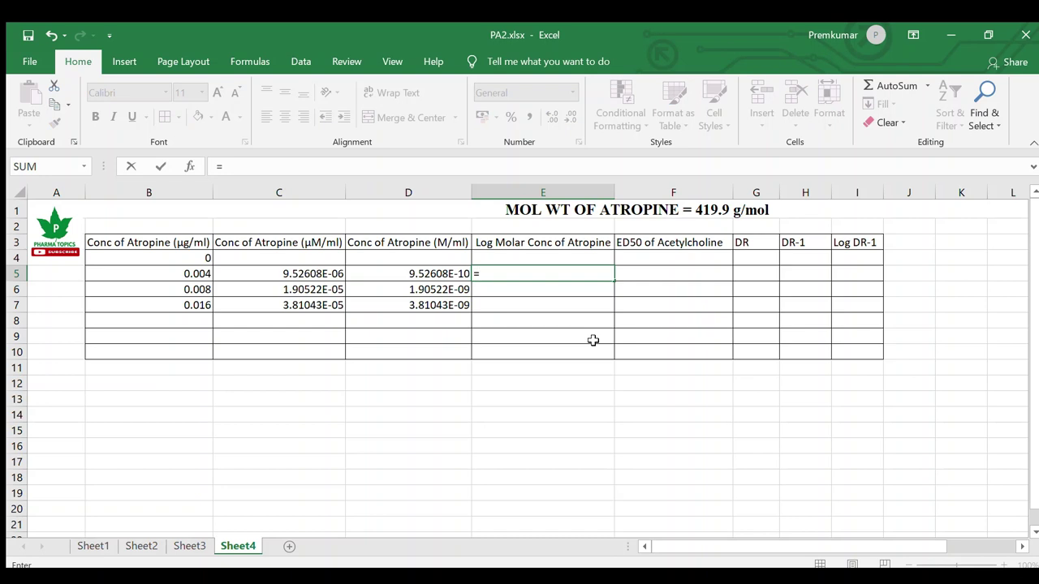
type("LOG(")
left_click(448, 276)
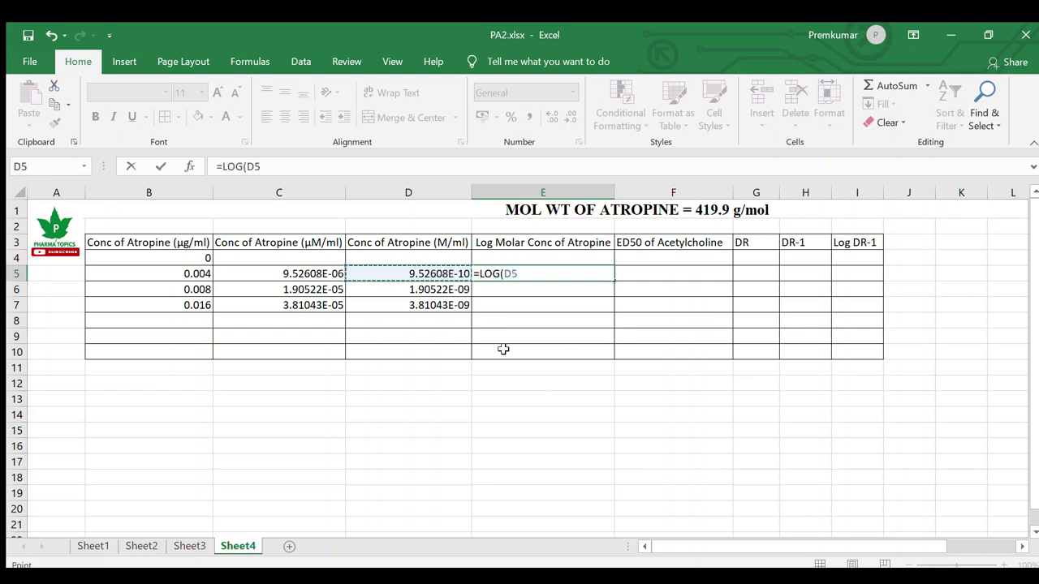
type(",10")
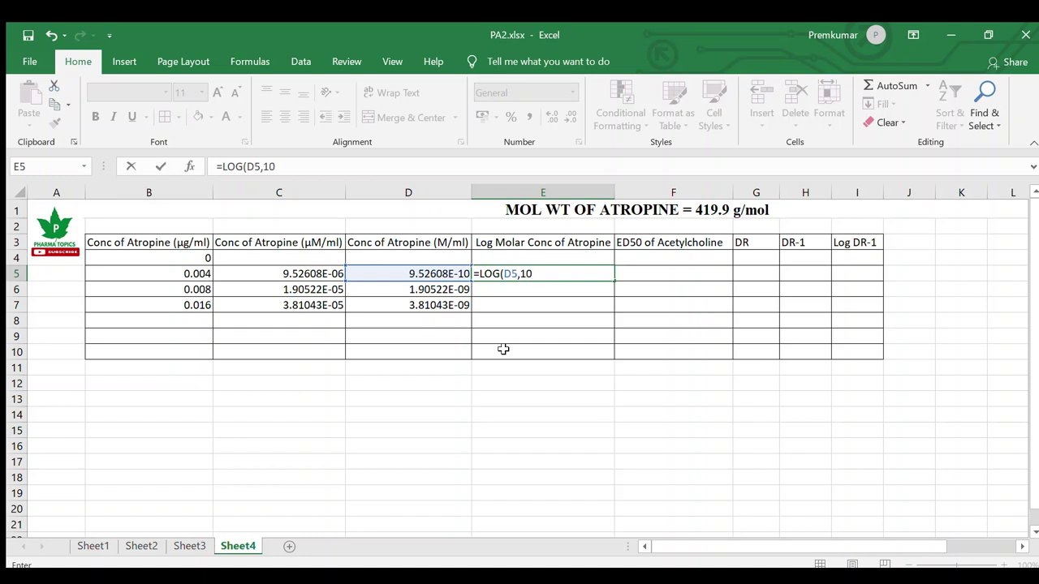
type(")")
key("Return")
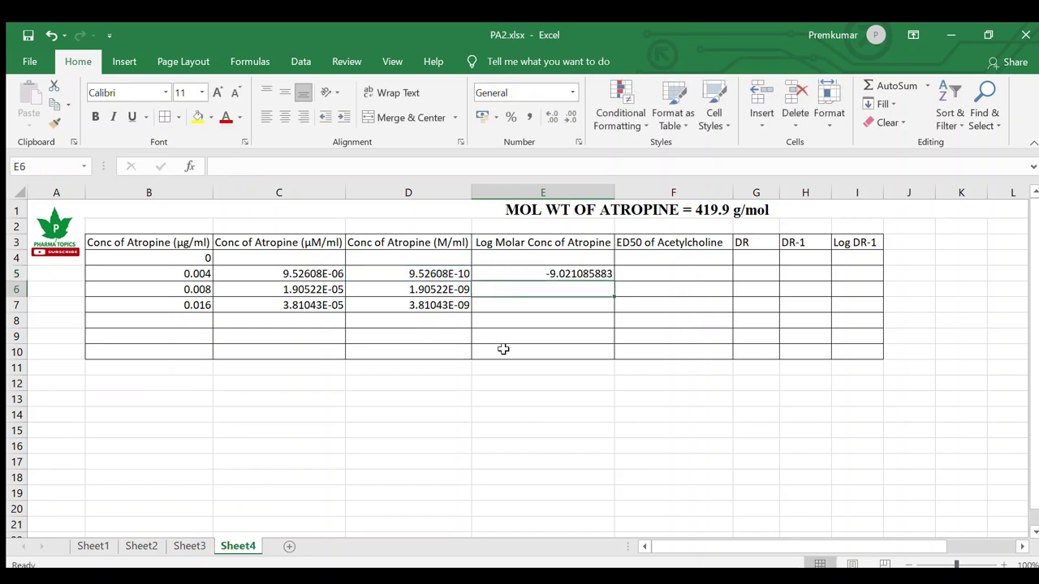
left_click(574, 276)
left_click_drag(615, 281, 615, 312)
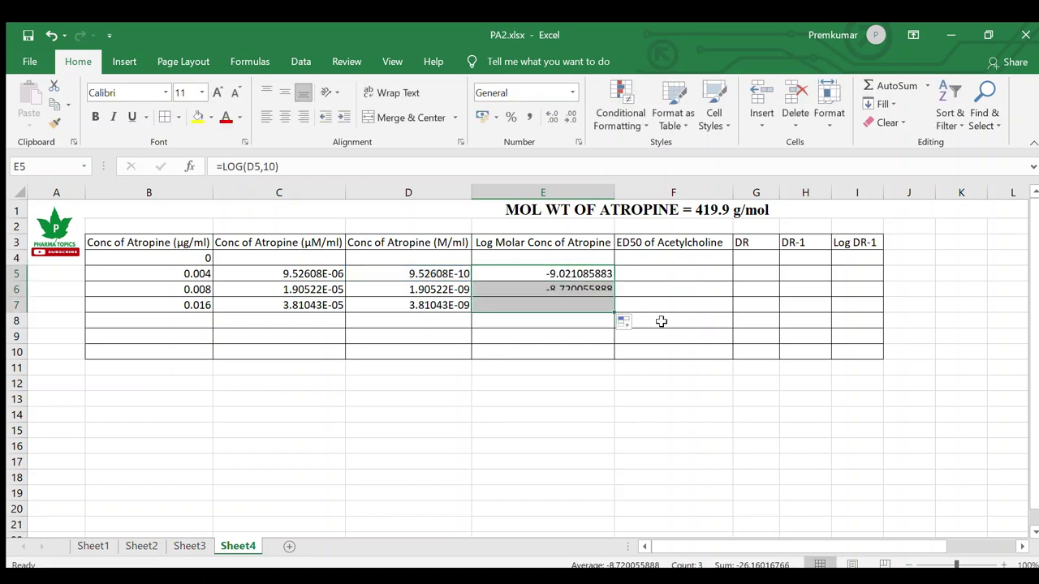
Step: Enter the ED50 of Acetylcholine values 0.181, 0.3003, 0.4673 and 0.6217 in F4 through F7
left_click(677, 274)
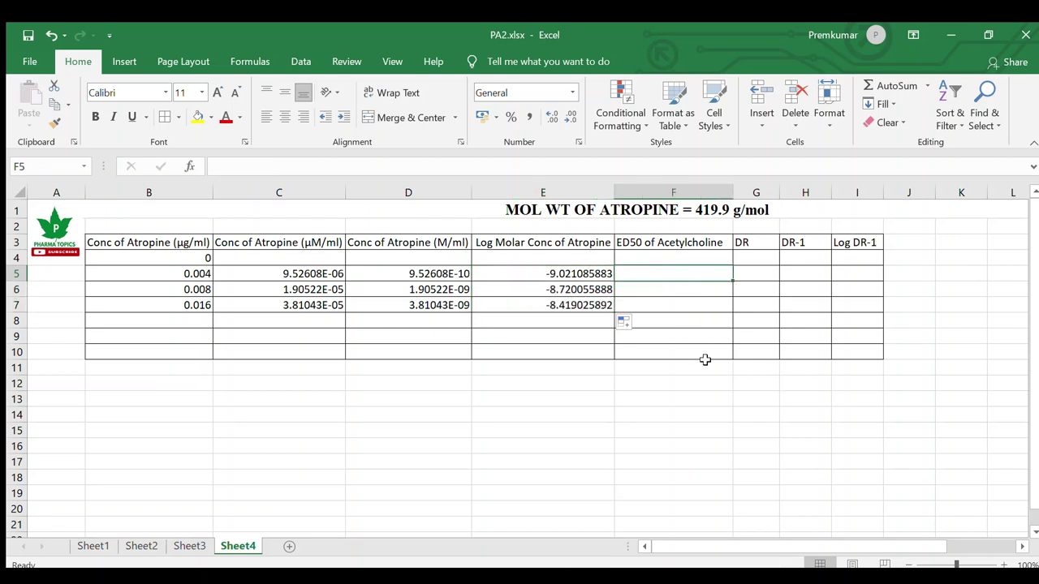
left_click(682, 254)
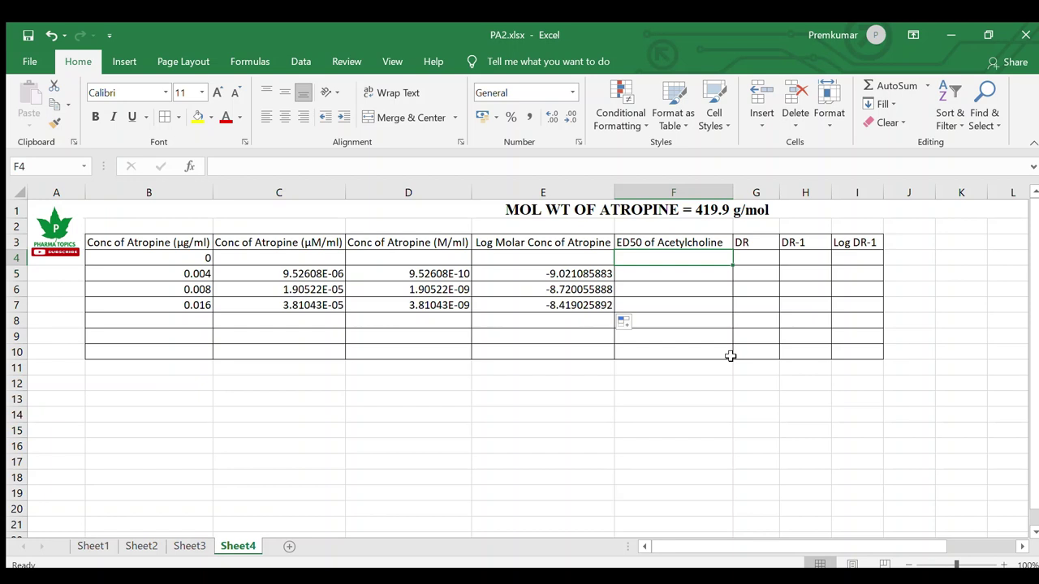
type("0.181")
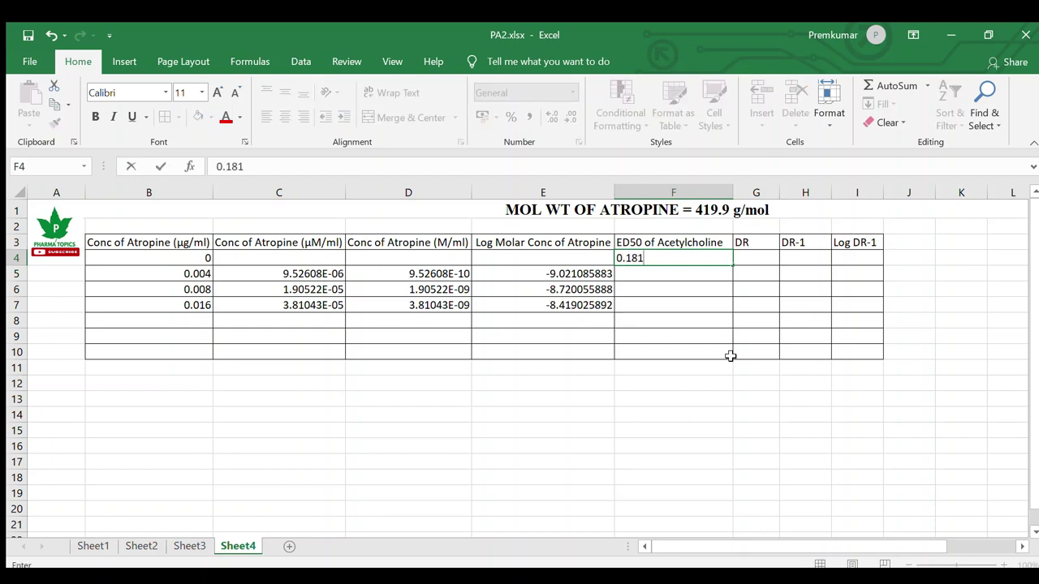
key("Return")
type("0.3003")
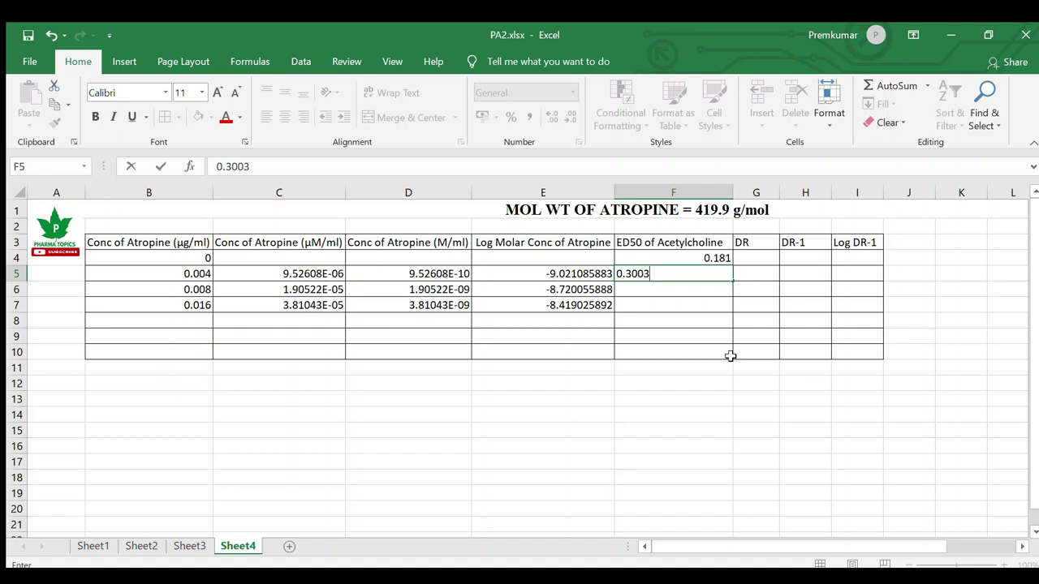
key("Return")
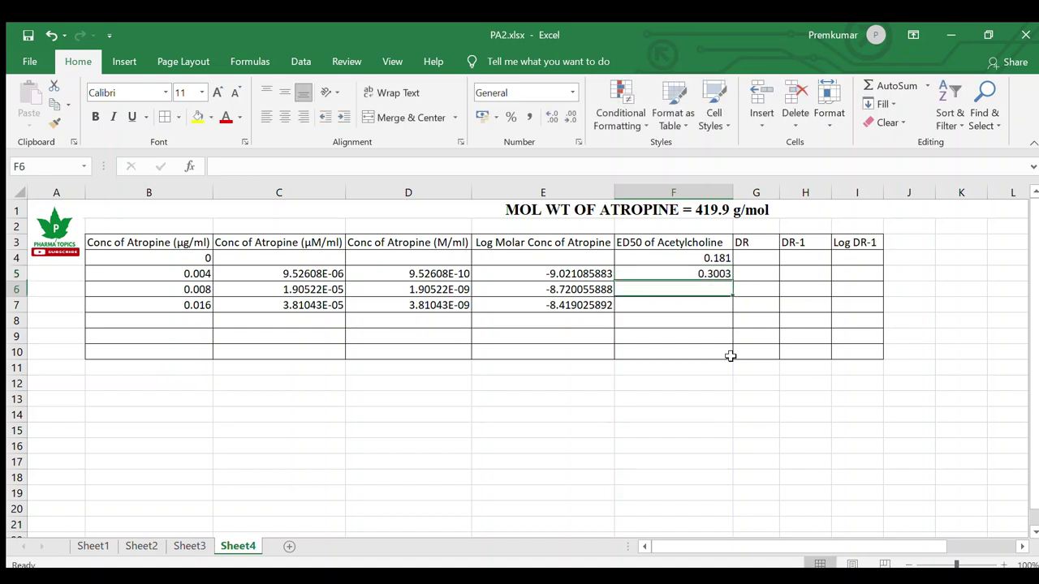
type("0.4")
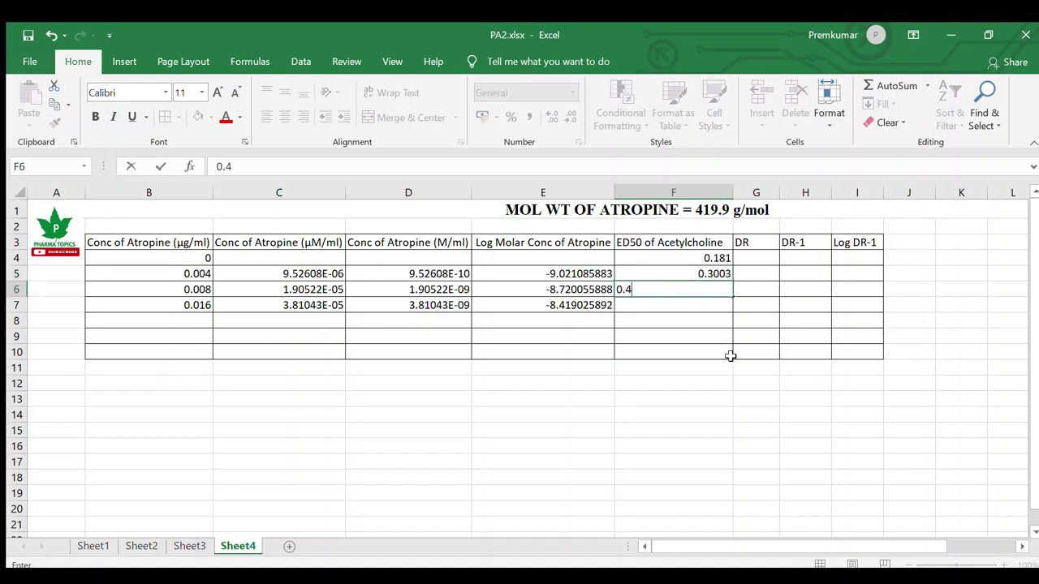
type("673")
key("Return")
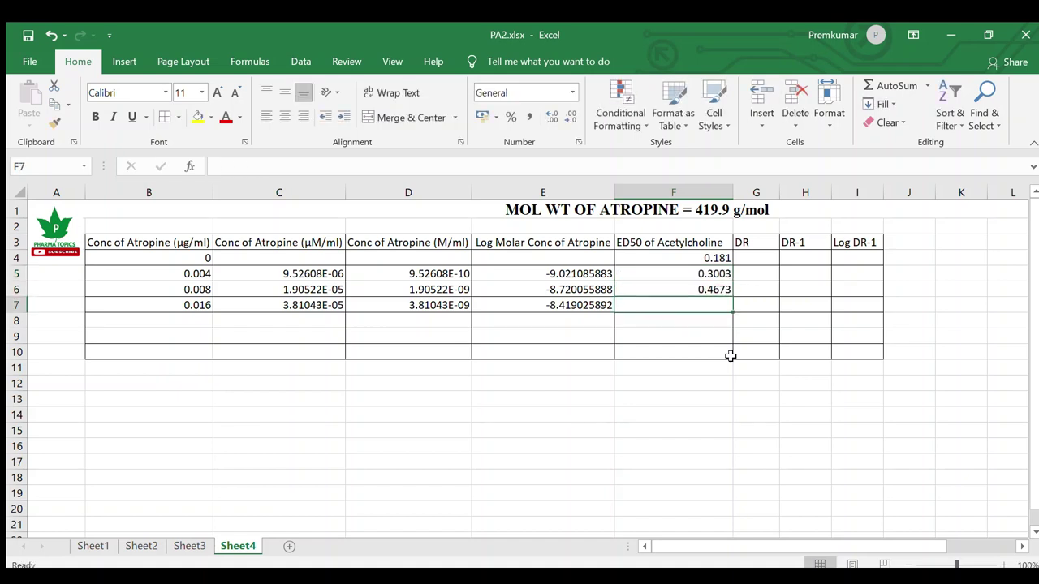
type("0.6217")
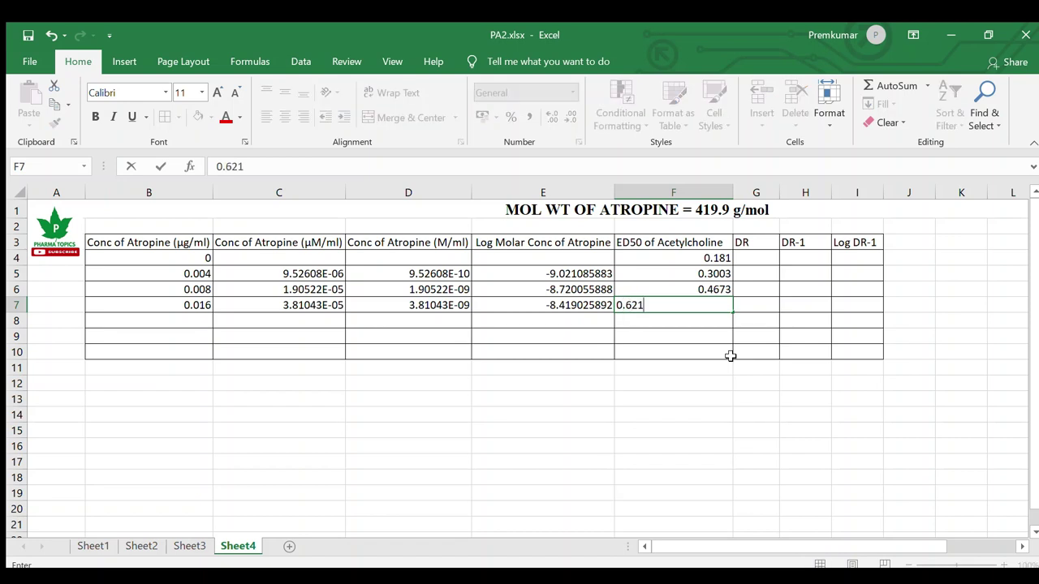
left_click(815, 384)
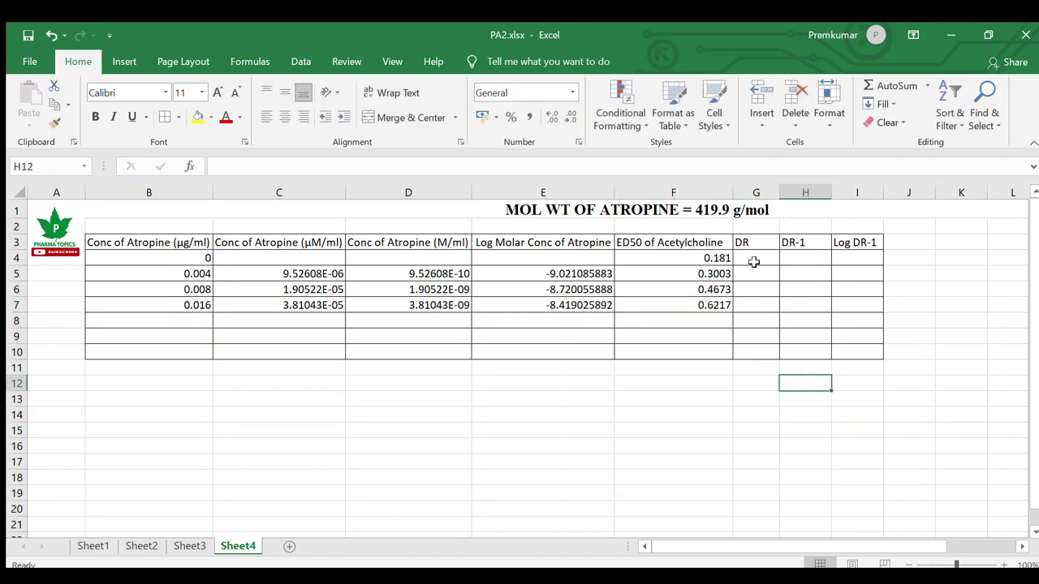
Step: Calculate the dose ratio for the 0.004 µg/ml row in G5 with =F5/F4
left_click(754, 260)
left_click(762, 274)
type("=")
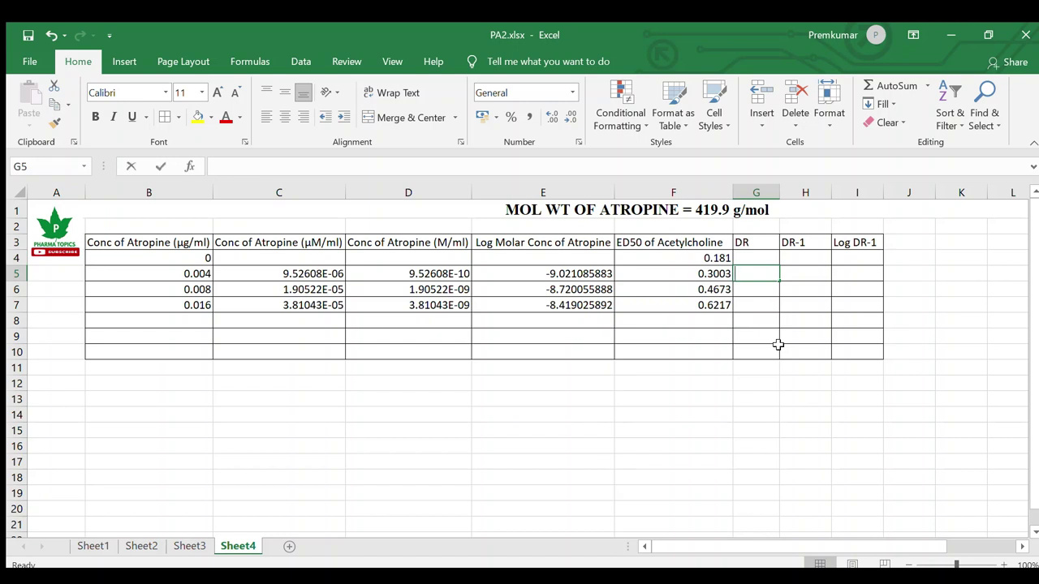
left_click(723, 276)
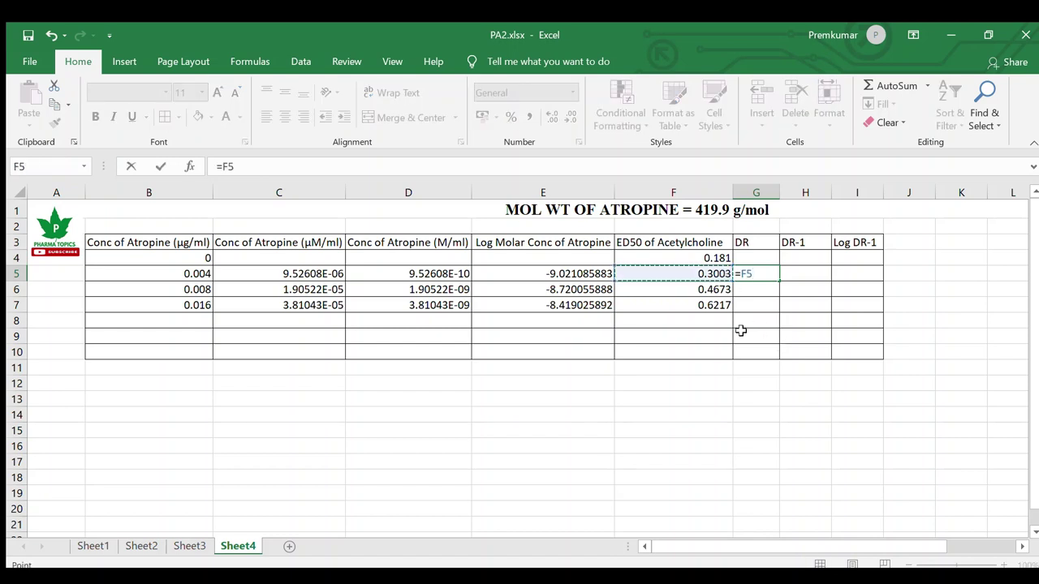
type("/")
left_click(712, 256)
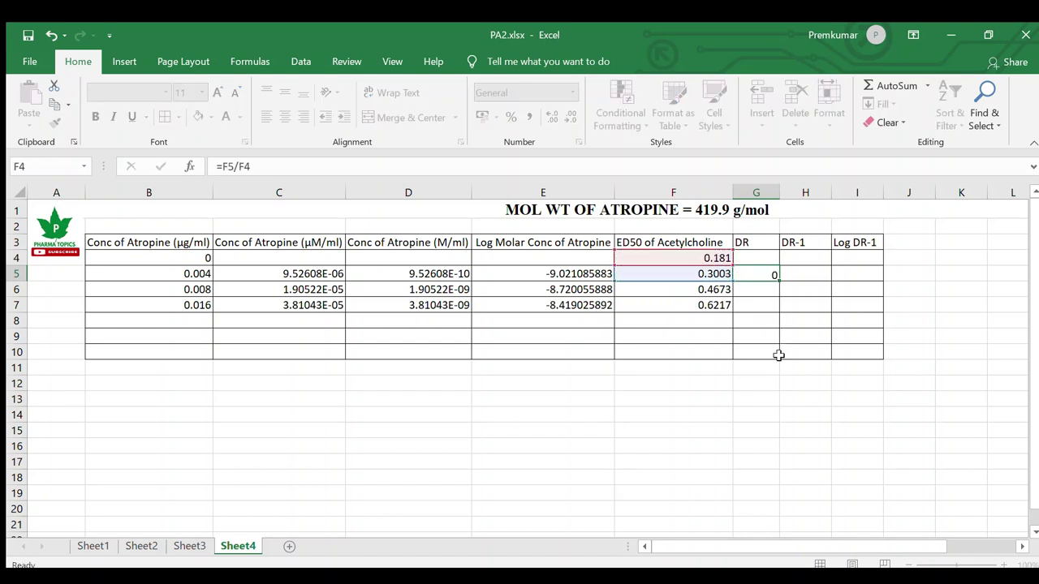
key("Return")
Step: Calculate the remaining dose ratios with =F6/F4 in G6 and =F7/F4 in G7
type("=")
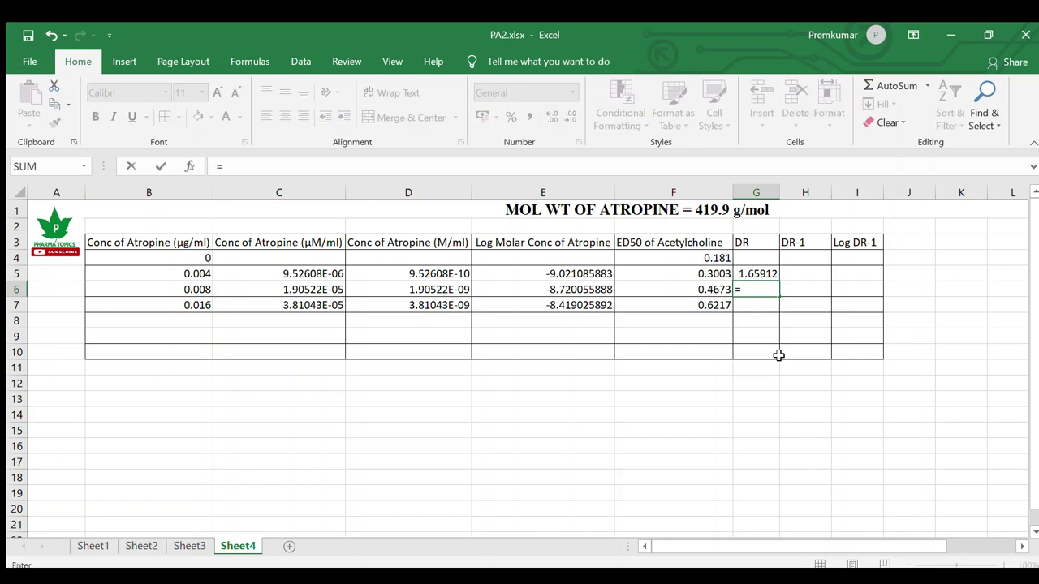
left_click(718, 289)
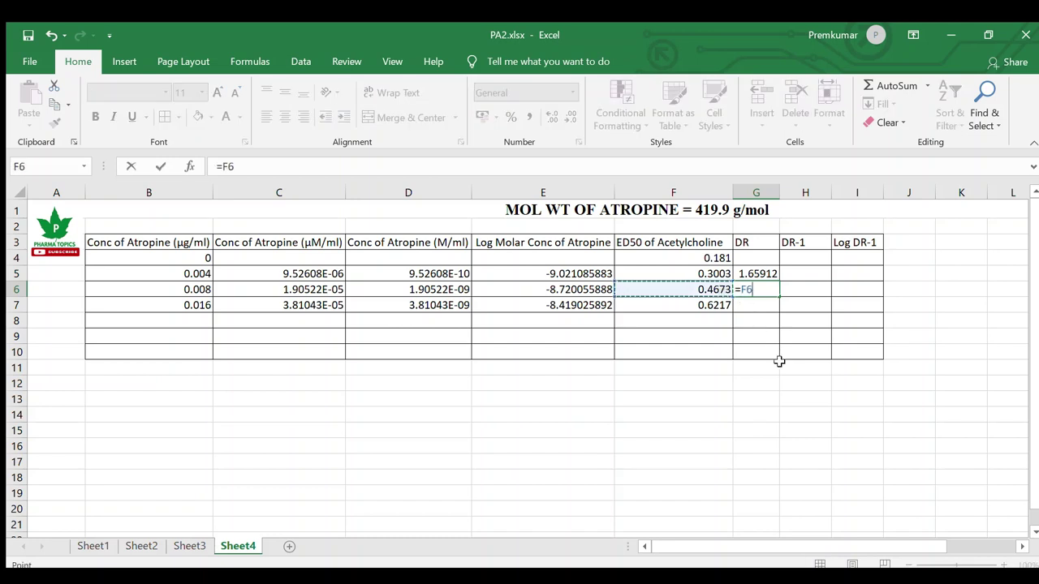
type("/")
left_click(718, 258)
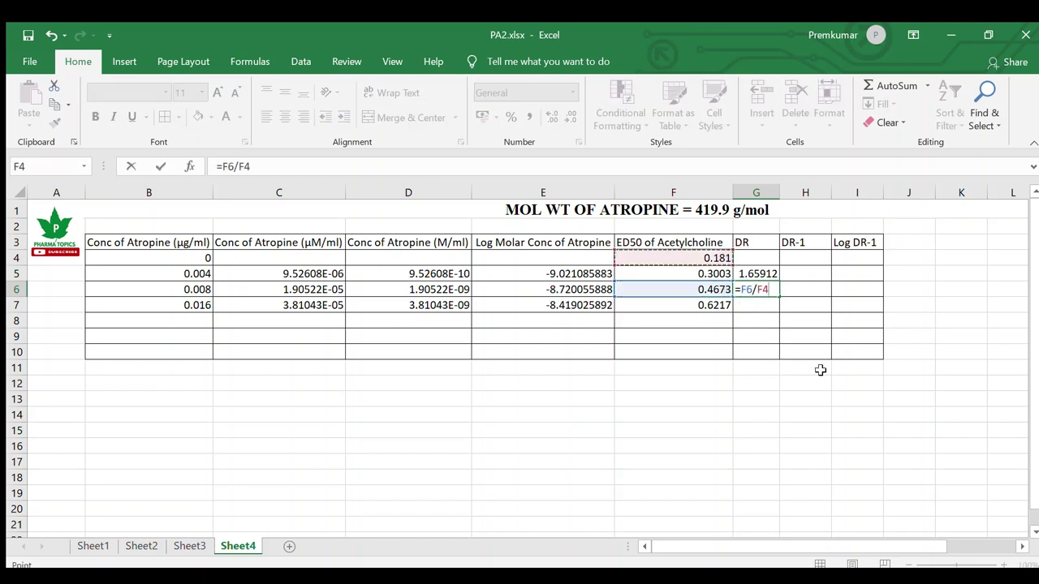
key("Return")
type("=")
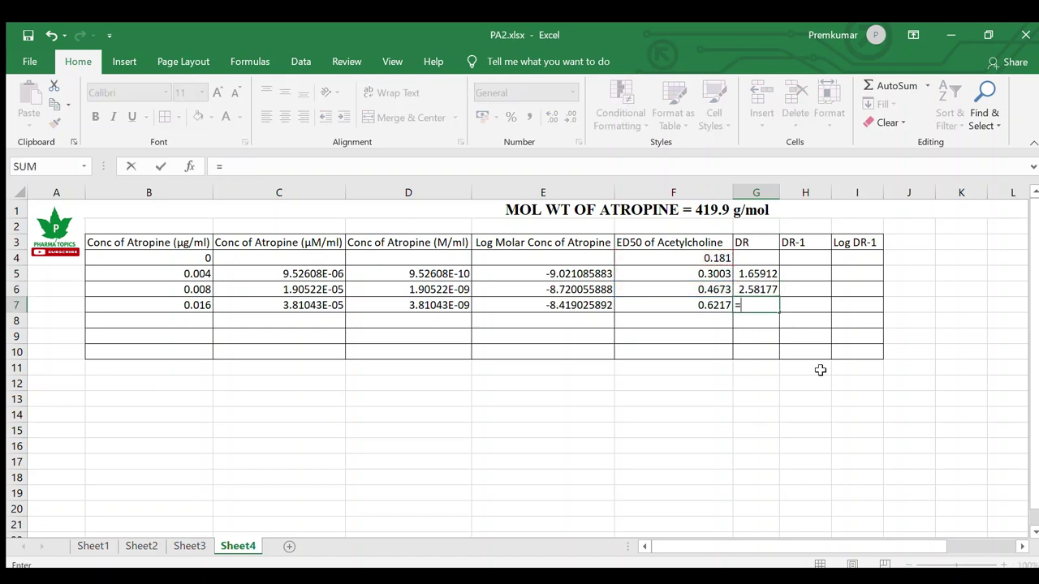
left_click(711, 308)
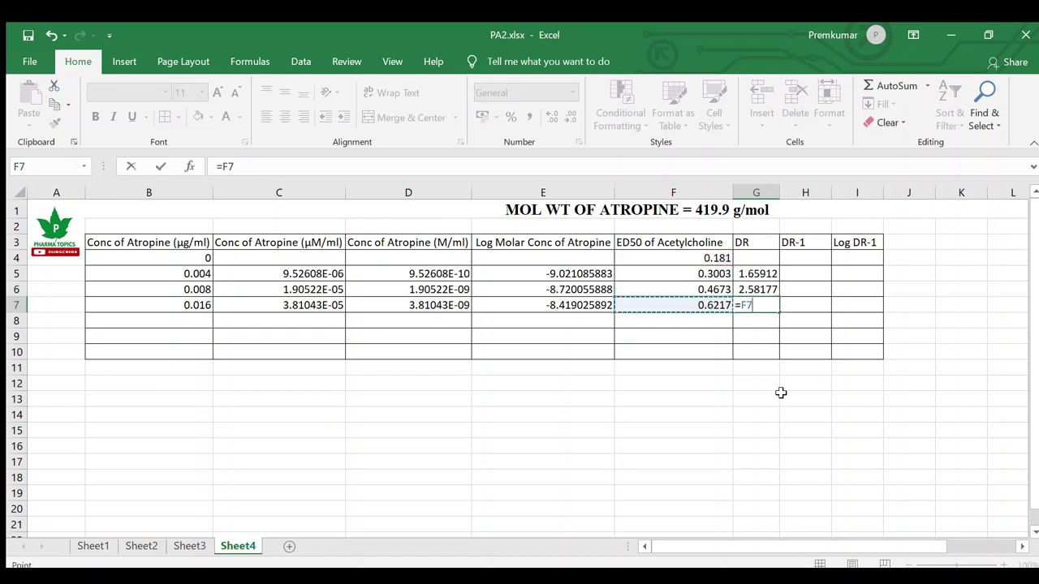
type("/")
left_click(717, 257)
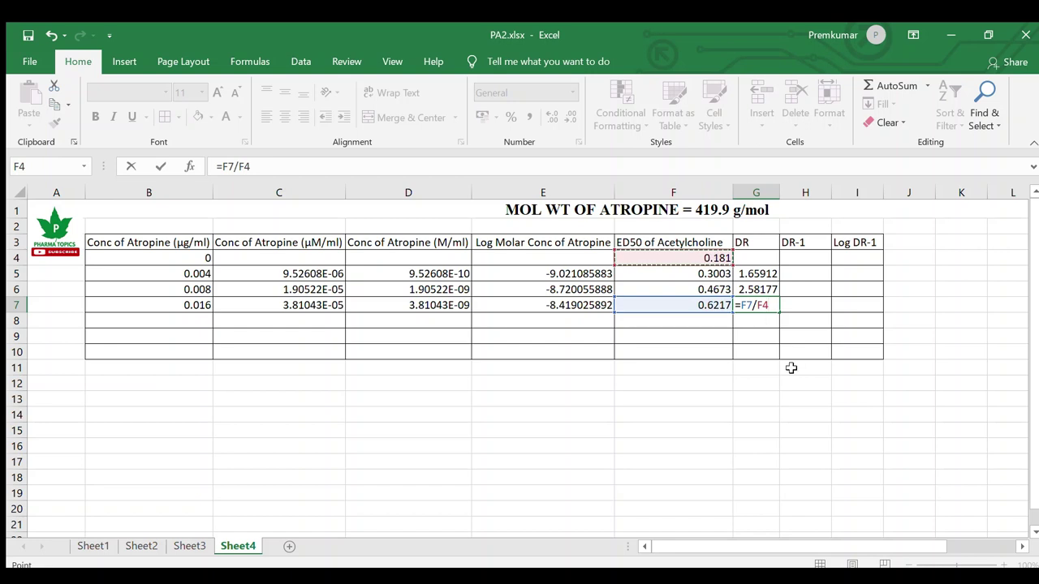
key("Return")
Step: Calculate DR-1 in H5 with =G5-1 and fill the formula down to H7
left_click(800, 277)
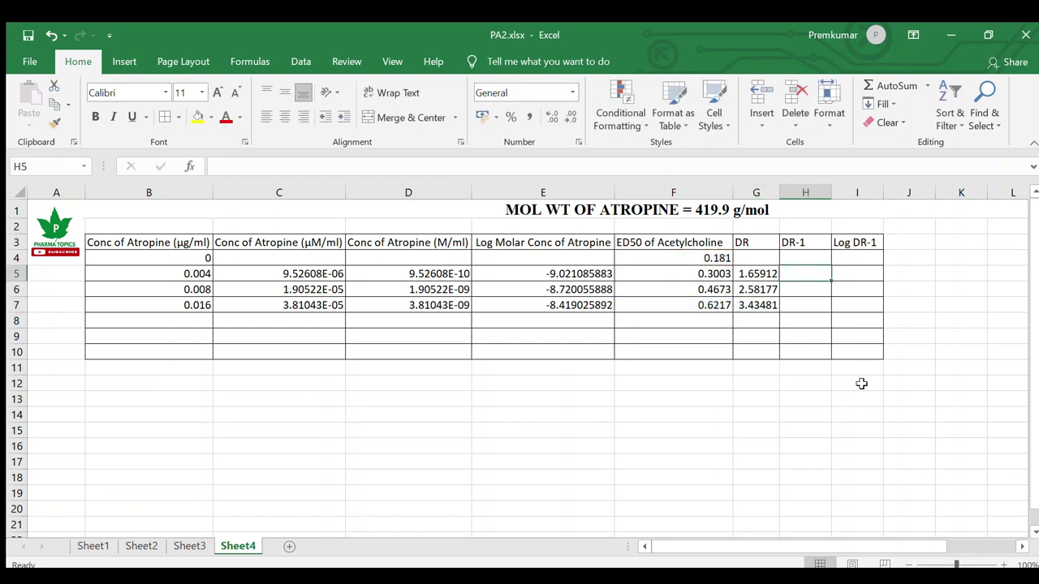
type("=")
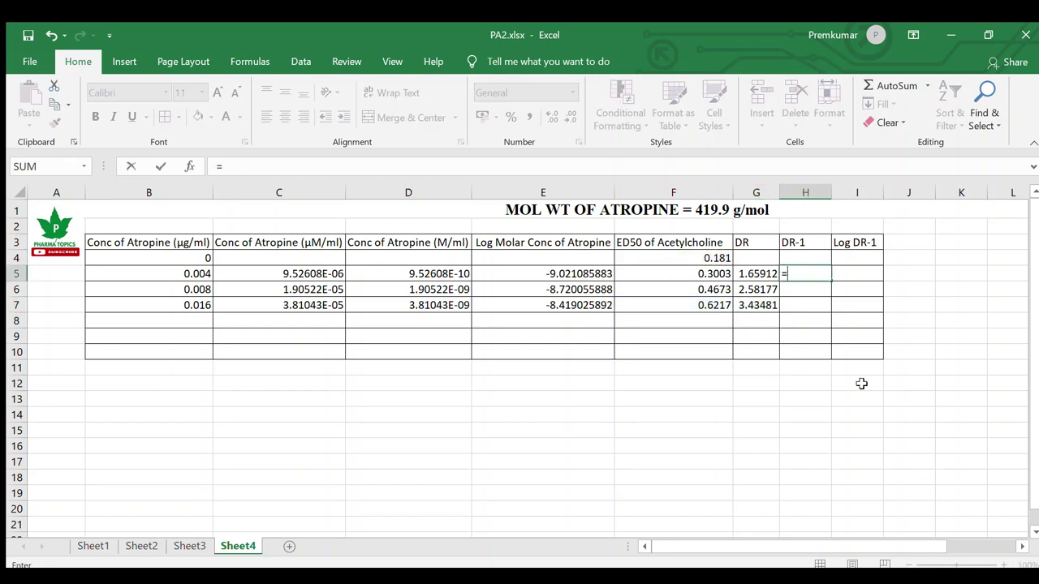
left_click(767, 279)
type("-1")
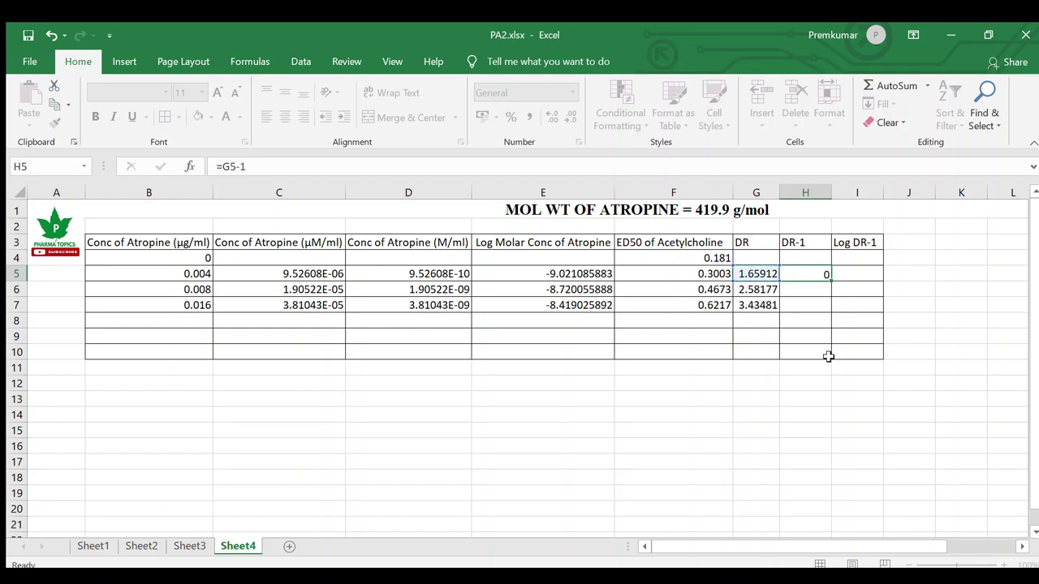
key("Return")
left_click(820, 274)
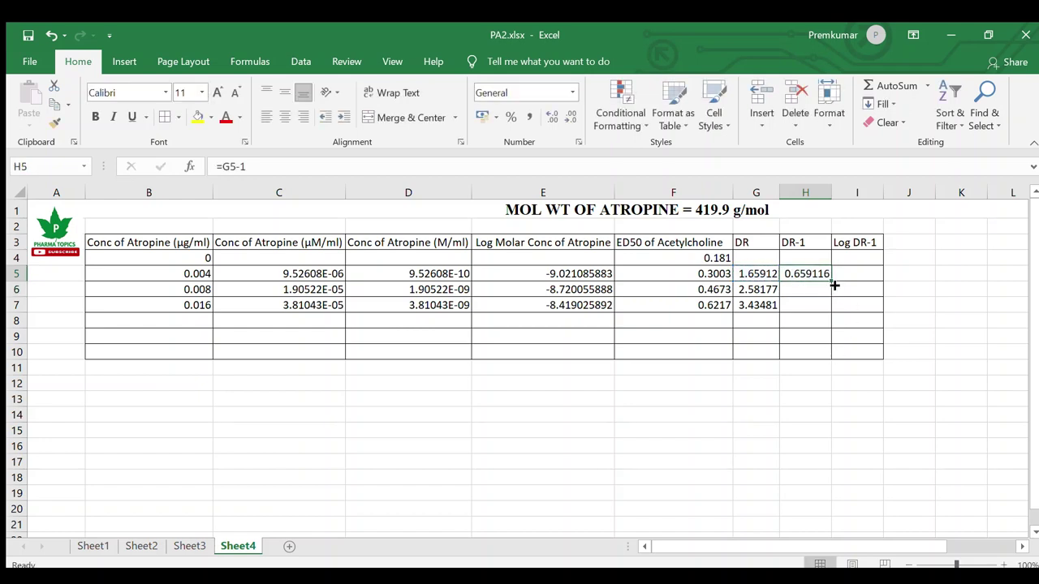
left_click_drag(832, 281, 832, 313)
Step: Calculate Log DR-1 in I5 with =LOG(H5,10) and fill the formula down to I7
left_click(862, 274)
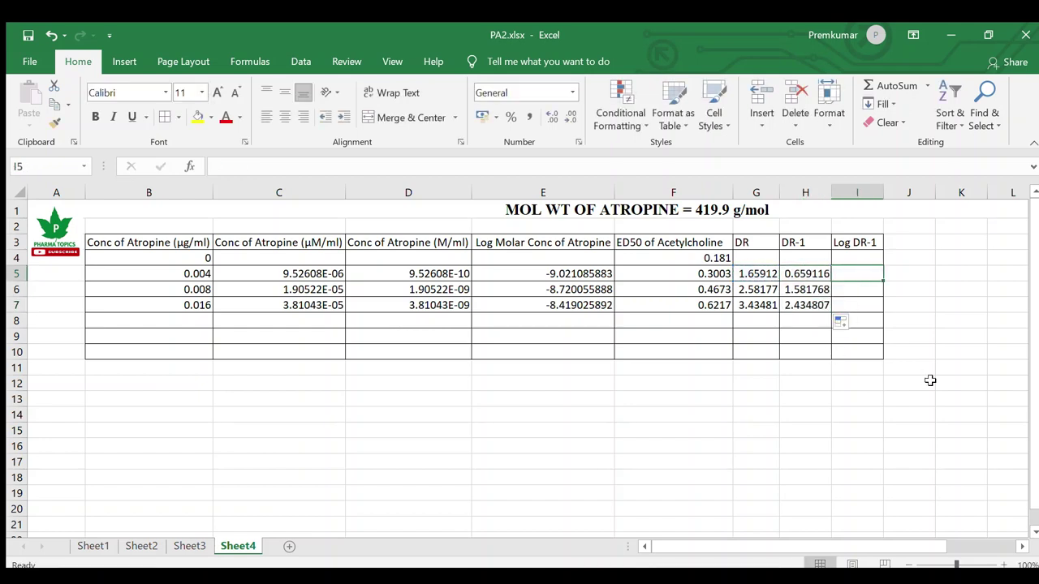
type("=")
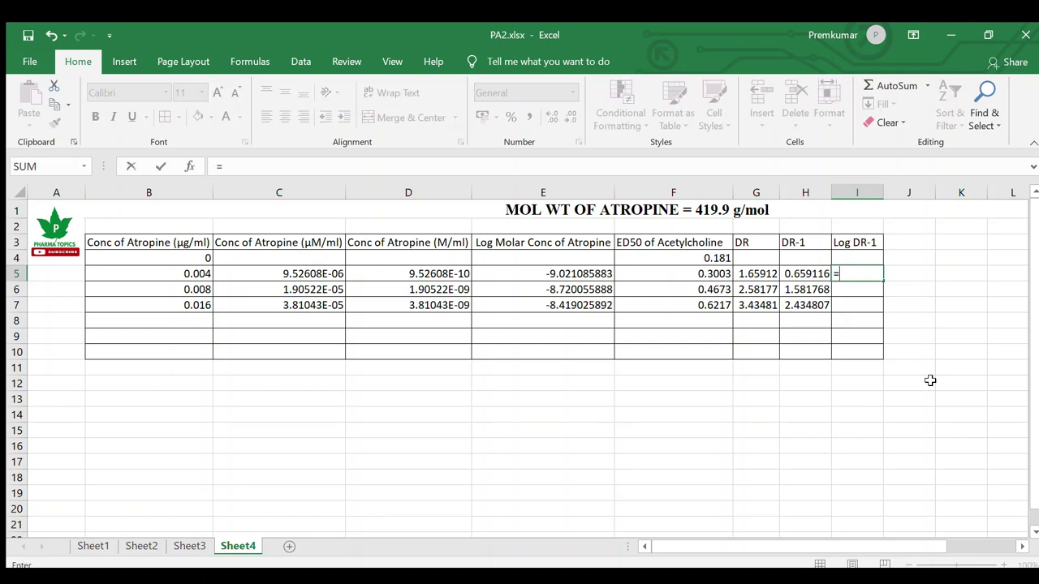
type("LOG(")
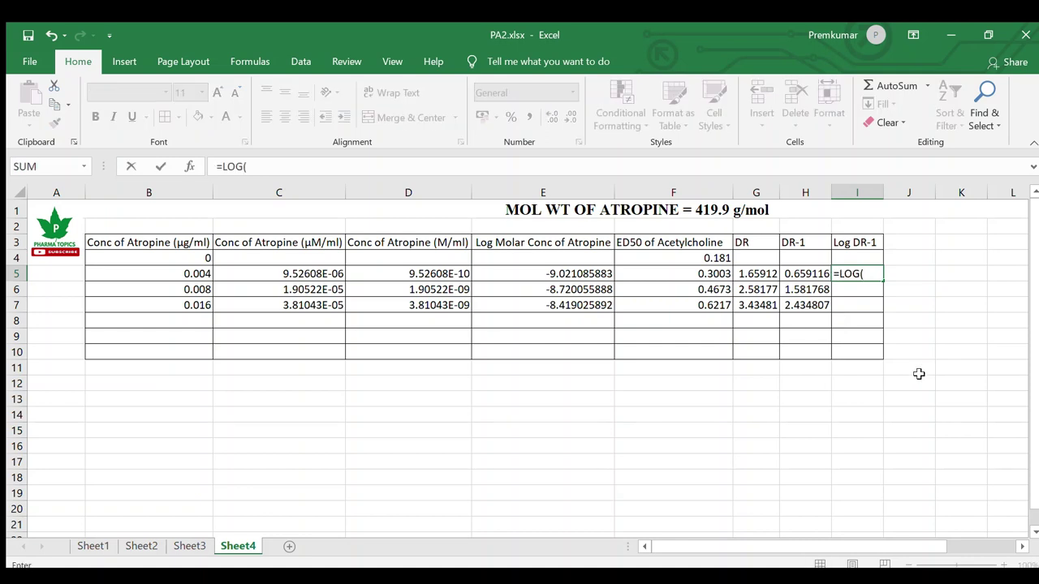
left_click(814, 274)
type(",1")
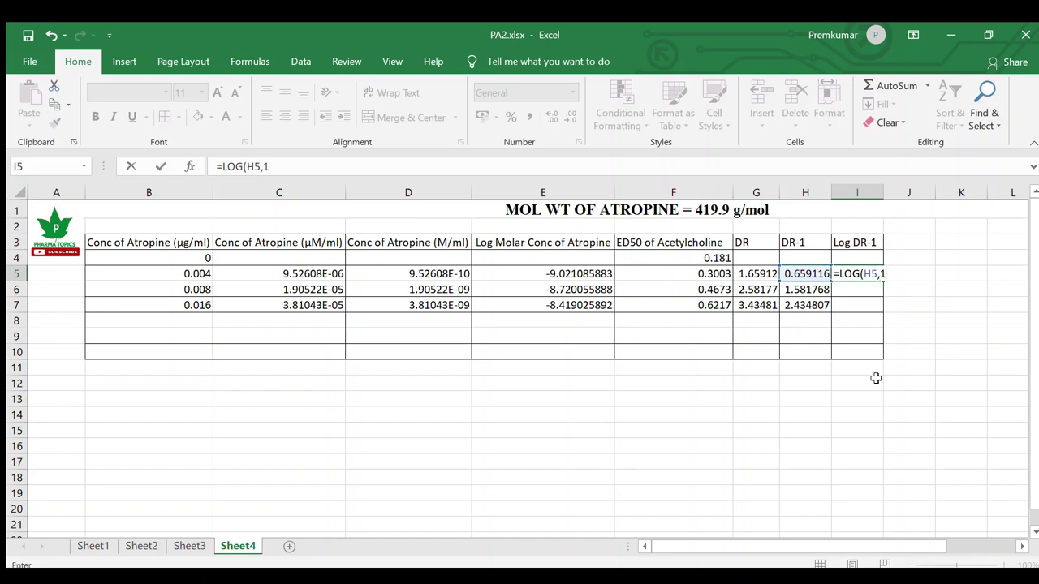
type("0)")
key("Return")
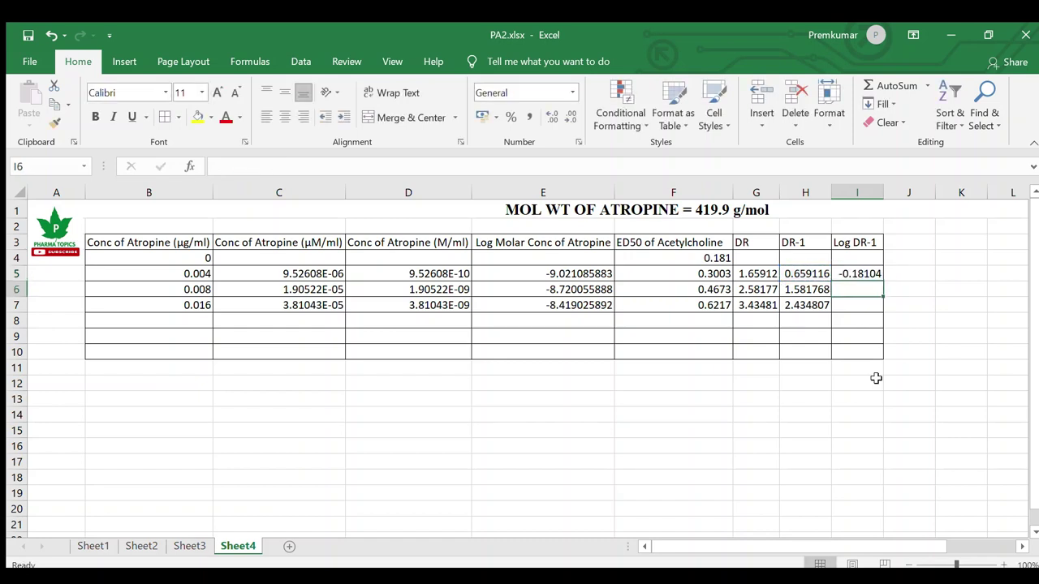
left_click(867, 274)
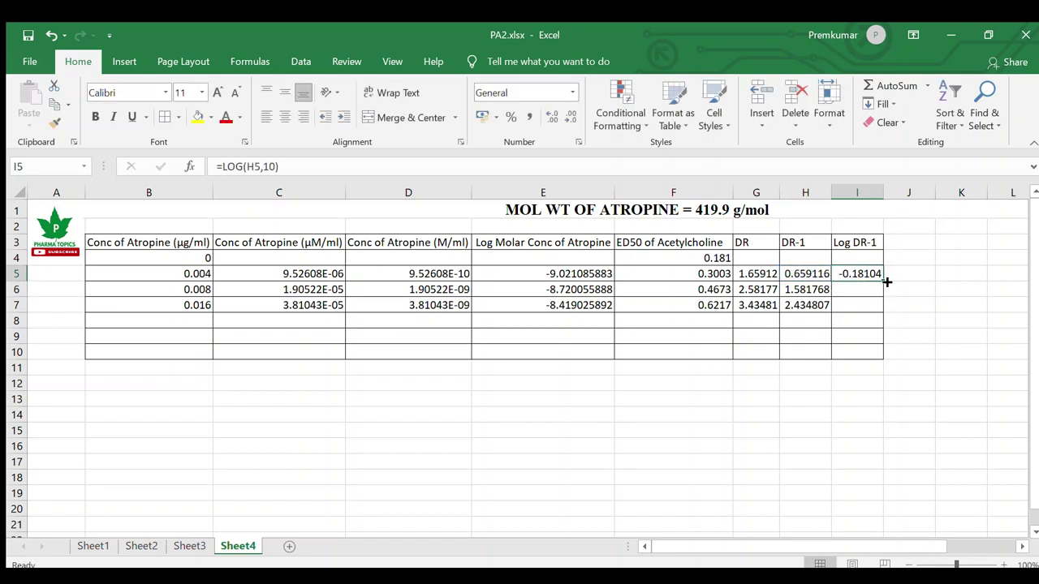
left_click_drag(883, 281, 861, 314)
left_click(753, 398)
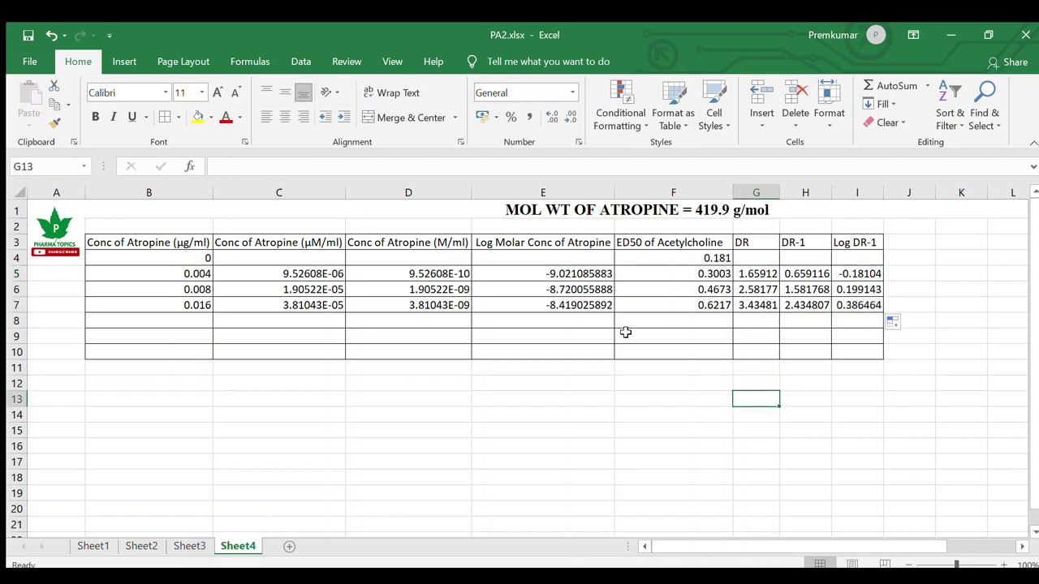
Step: Remove the empty bordered rows 8 to 10 from the bottom of the Atropine table
left_click_drag(628, 323, 654, 357)
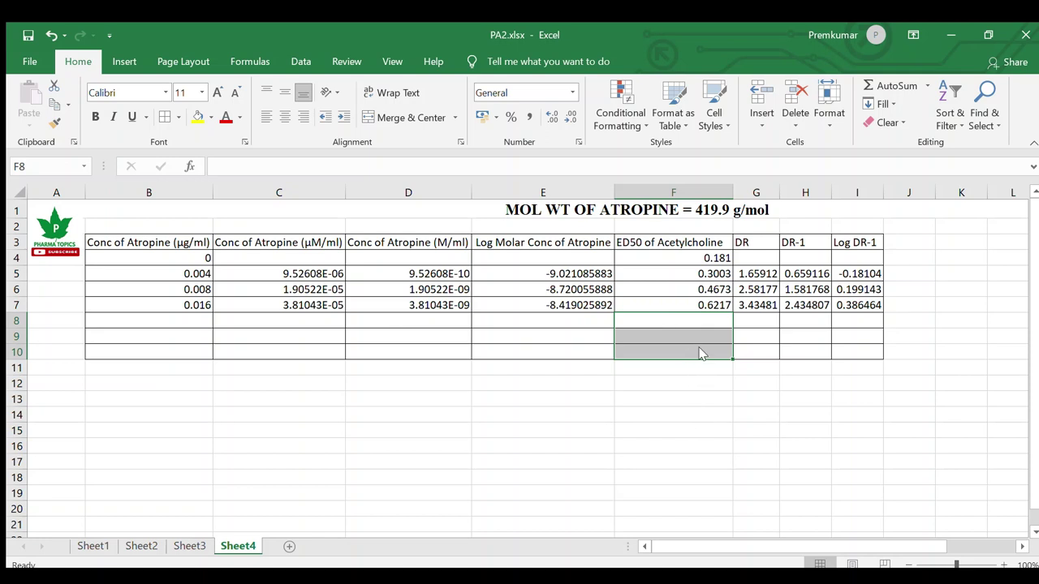
left_click(667, 421)
Step: Insert a scatter chart with smooth lines and markers from E5:E7 and I5:I7, and place it below the table
left_click_drag(562, 274, 563, 301)
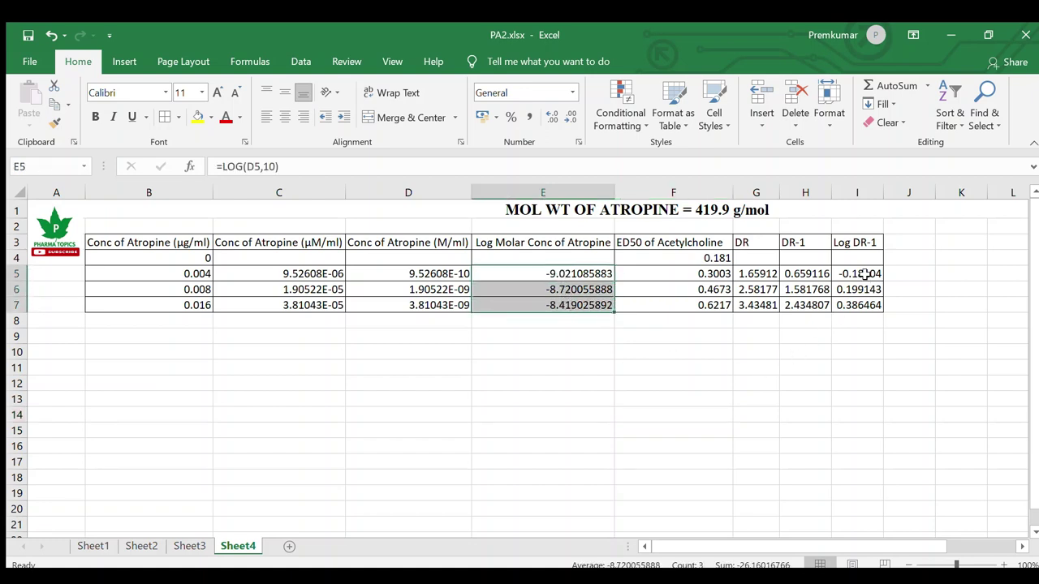
left_click_drag(865, 274, 866, 306)
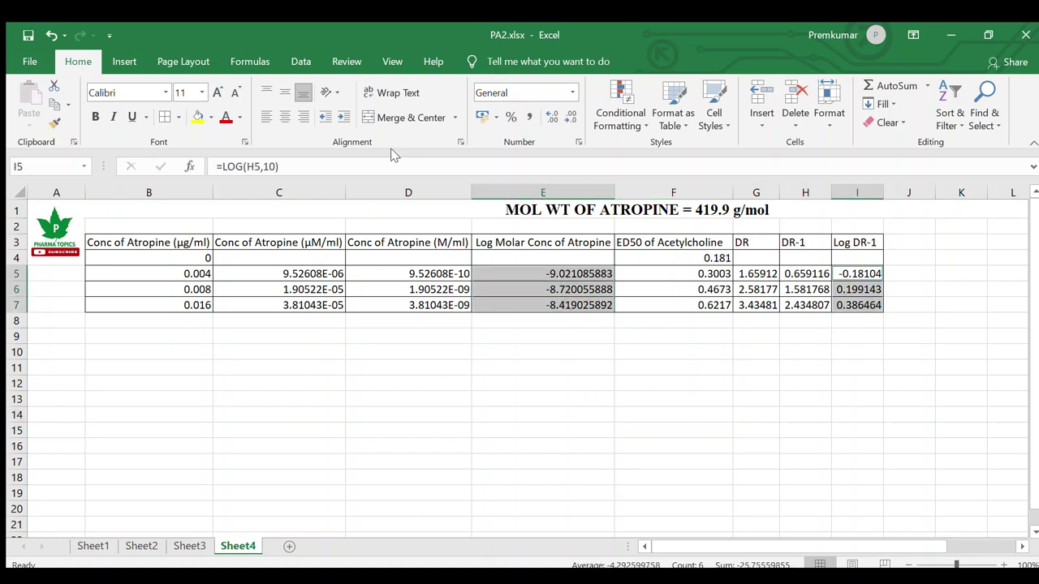
left_click(125, 64)
left_click(454, 122)
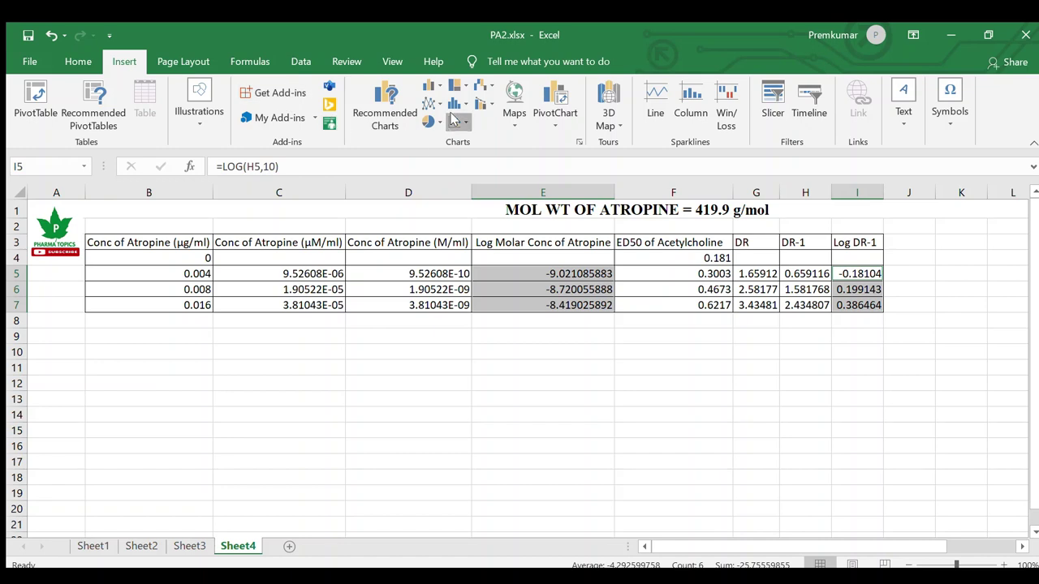
left_click(481, 164)
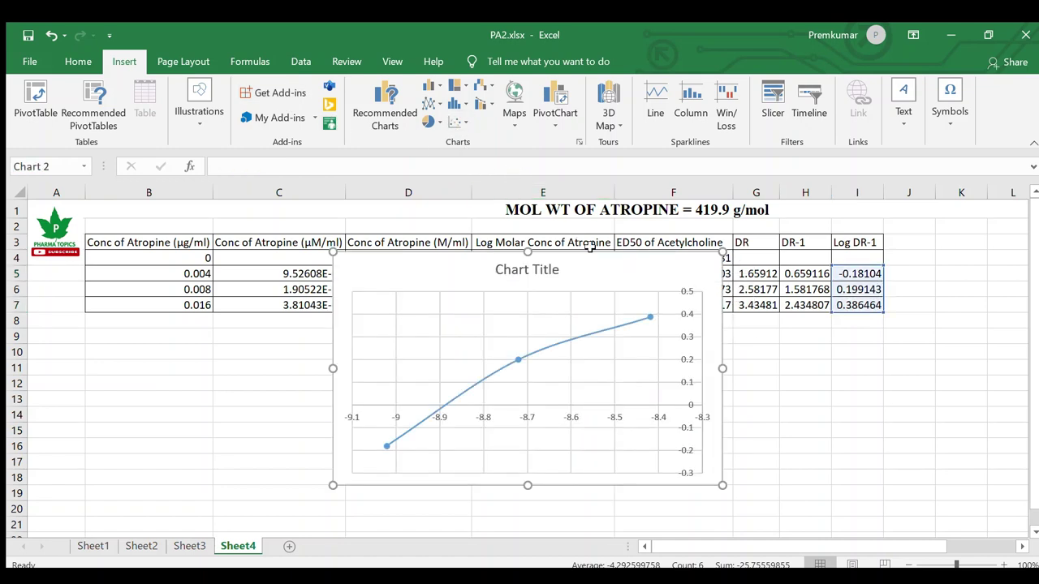
left_click_drag(607, 255, 597, 343)
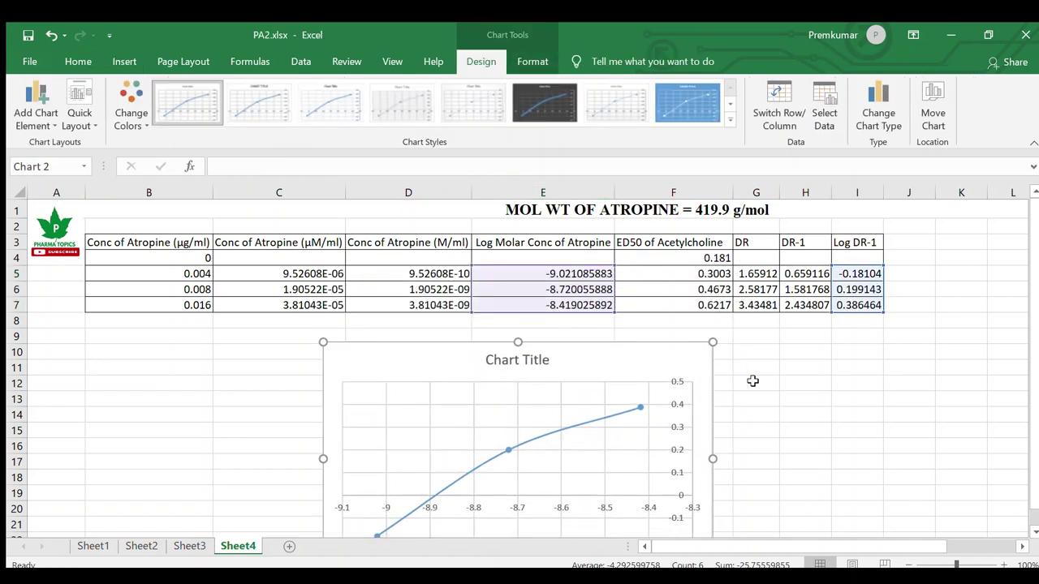
Step: Replace the chart title with "PA2 value of Atropine"
scroll(754, 378, "down", 1)
left_click(511, 321)
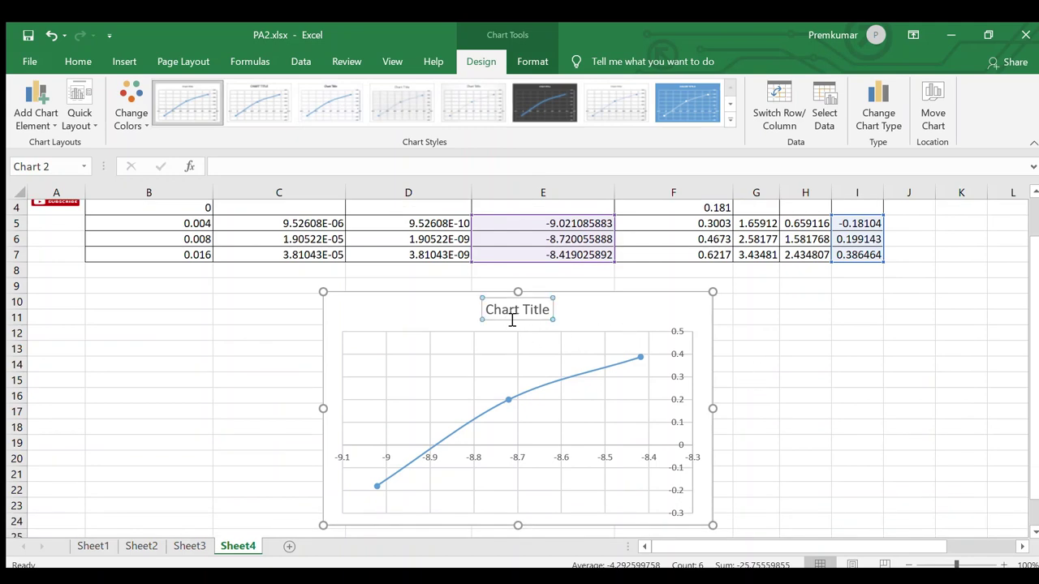
left_click_drag(485, 309, 539, 319)
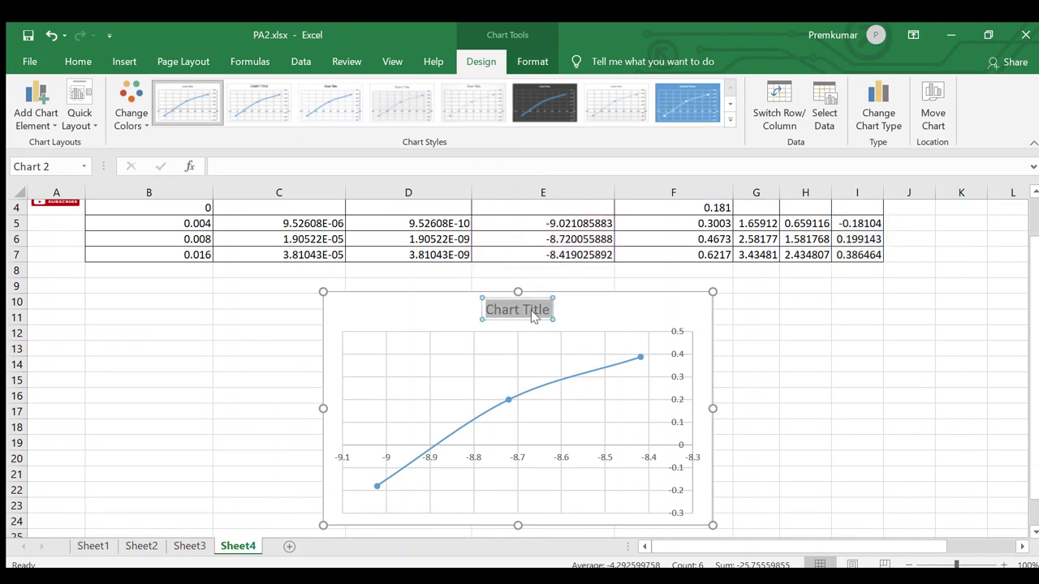
type("pa")
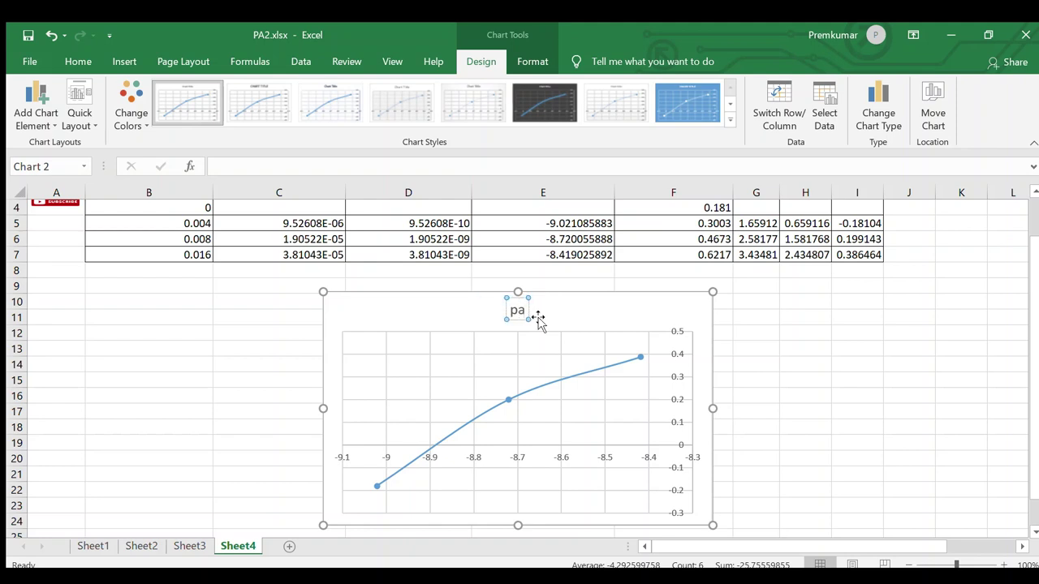
key("BackSpace")
key("BackSpace")
type("PA2 v")
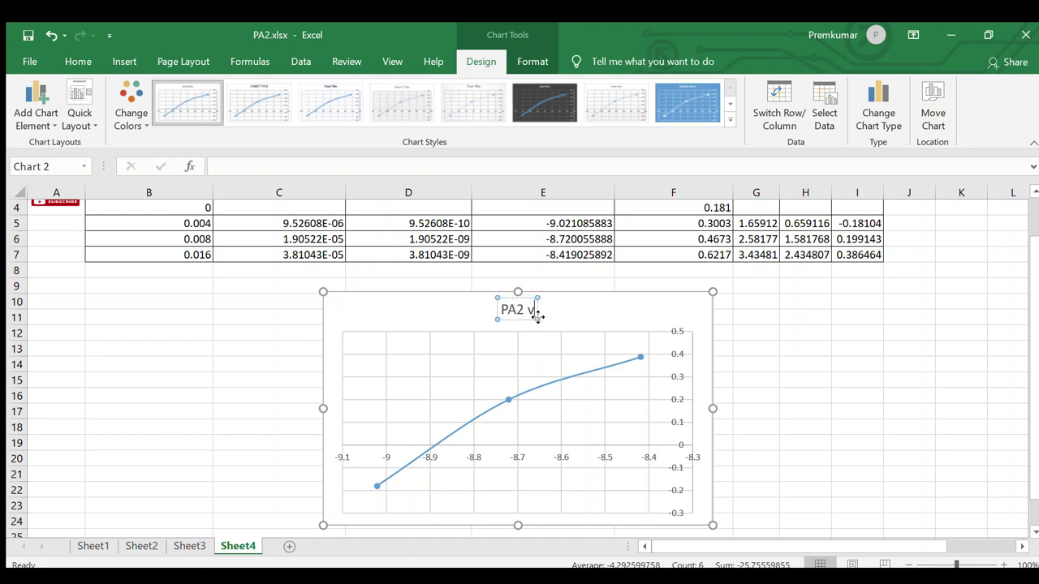
type("alue of A")
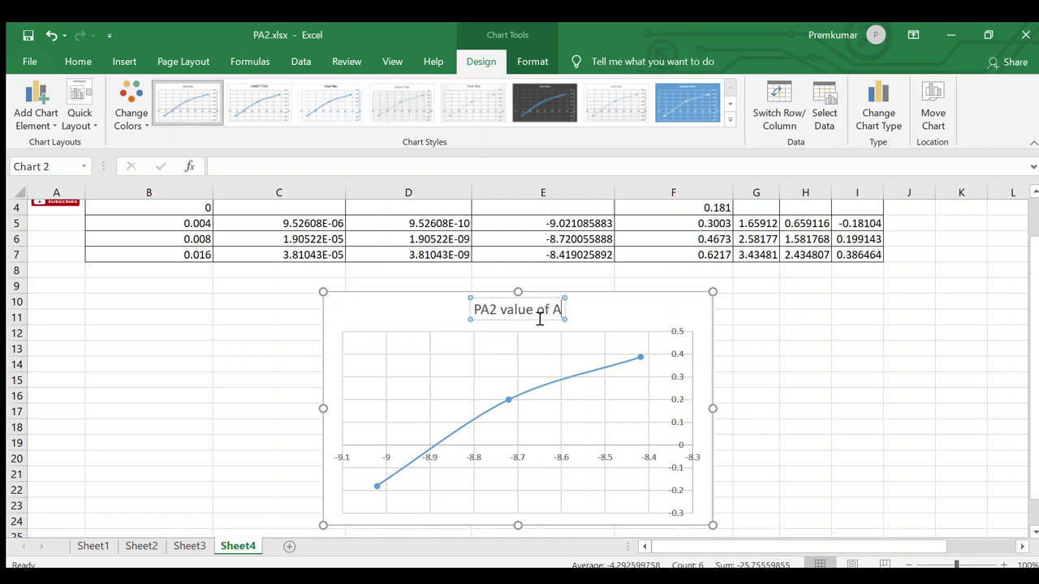
type("tropine")
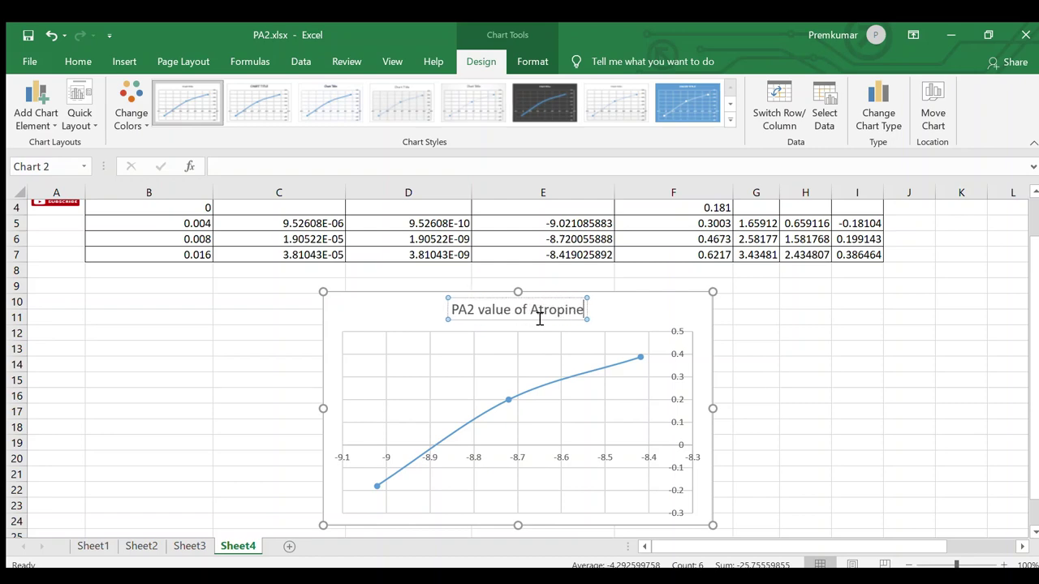
Step: Make the chart title bold
left_click(844, 392)
left_click(645, 369)
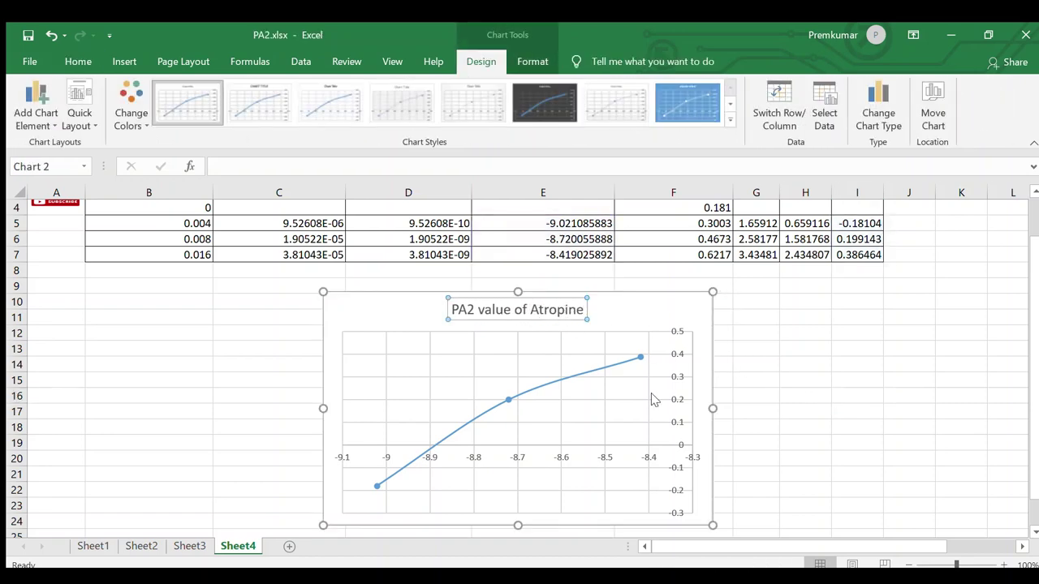
key("ctrl+b")
left_click(846, 393)
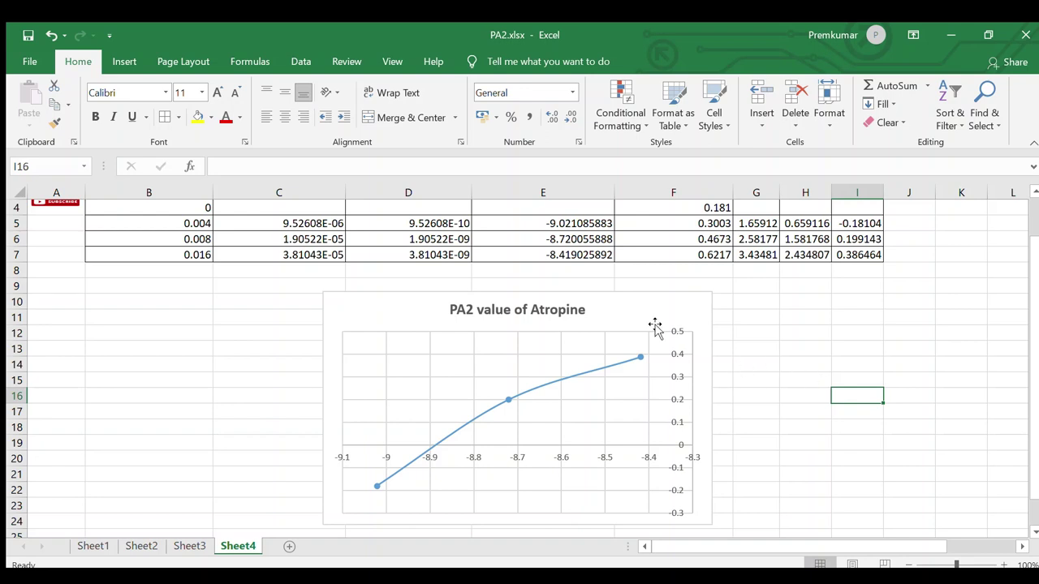
Step: Draw a rectangle about 1.55 cm wide and 1.01 cm high below the chart's -8.8 axis label, styled with white fill and green outline
left_click(121, 62)
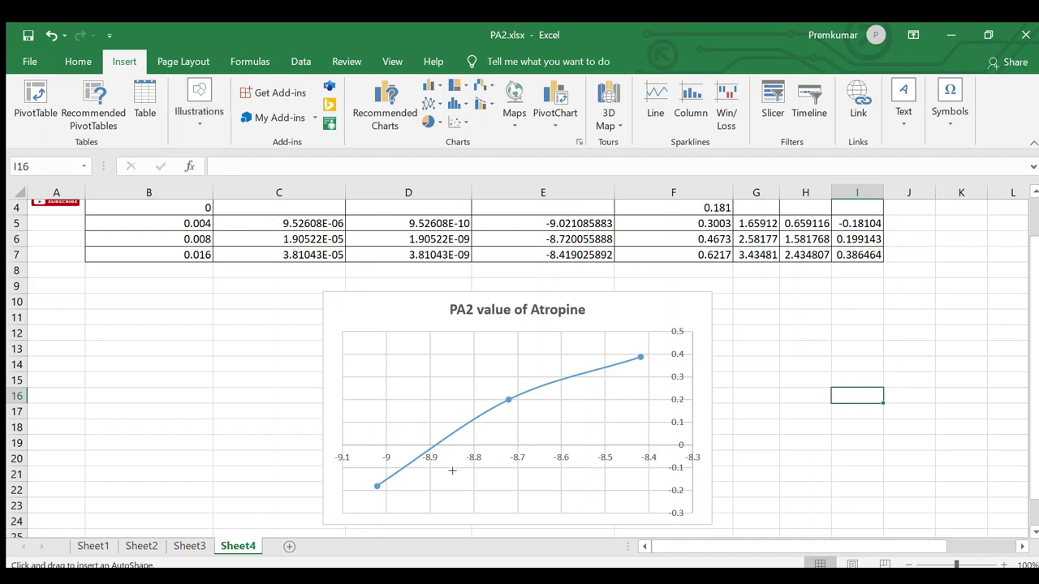
left_click_drag(445, 465, 495, 497)
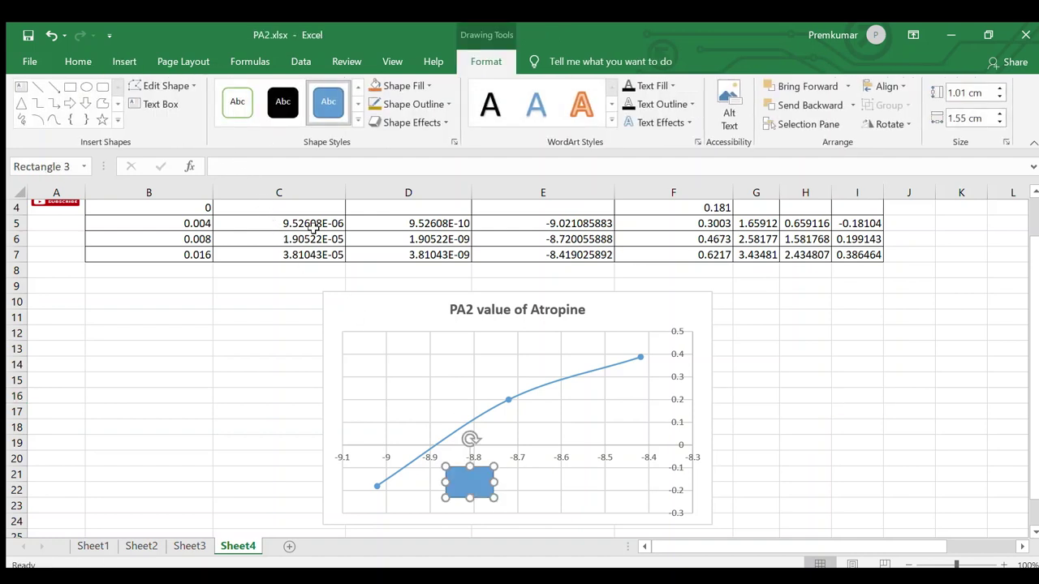
left_click(229, 114)
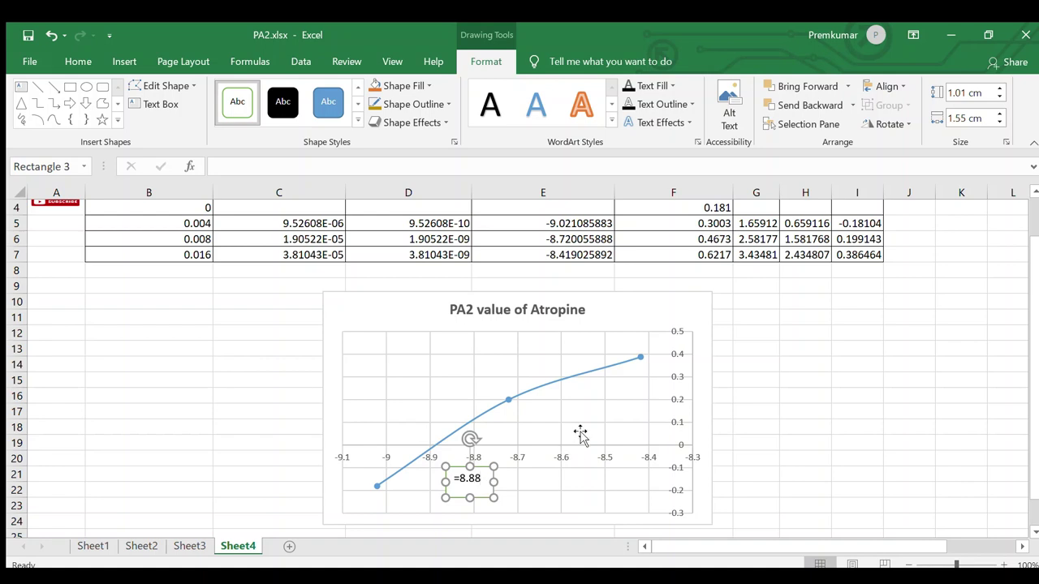
Step: Set the rectangle's text to "=8.87" and make it bold
key("BackSpace")
left_click(775, 442)
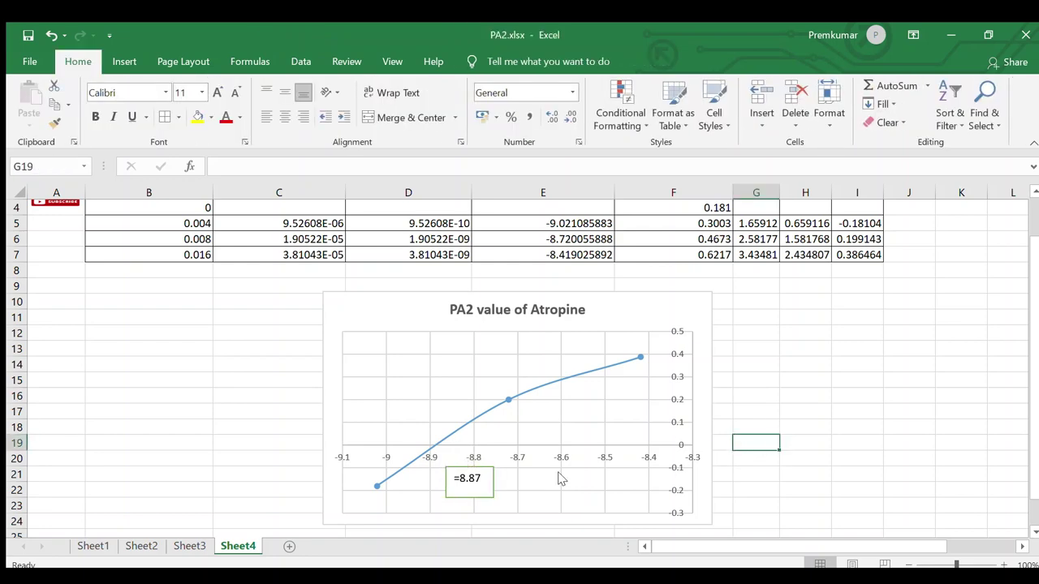
left_click(469, 487)
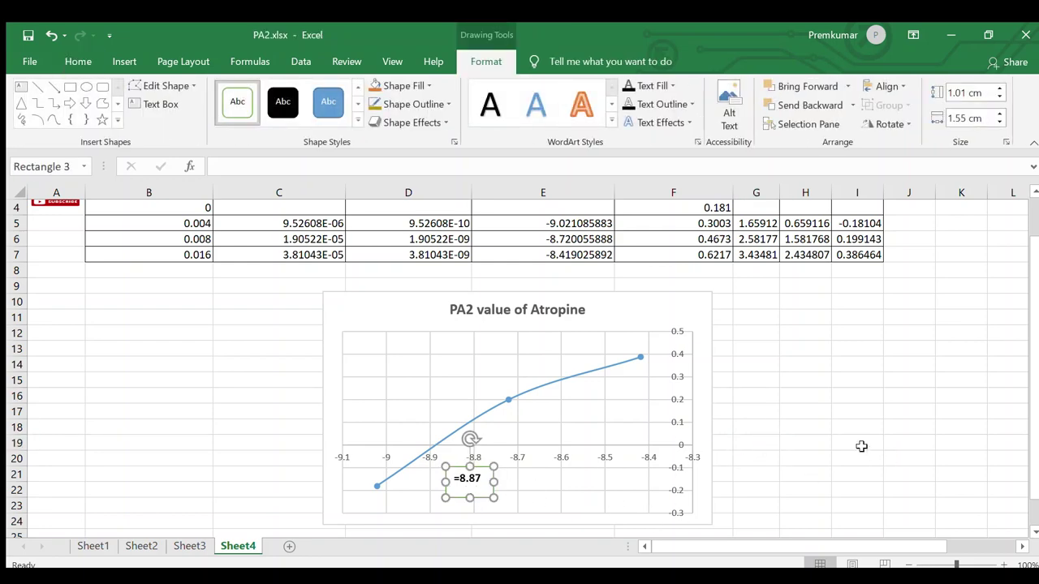
left_click(799, 430)
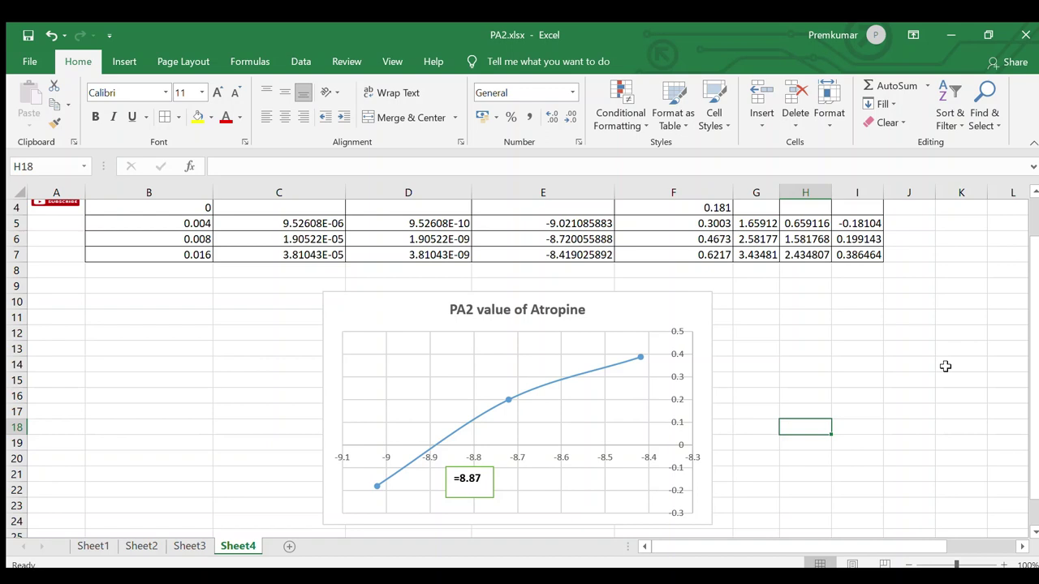
scroll(945, 365, "up", 1)
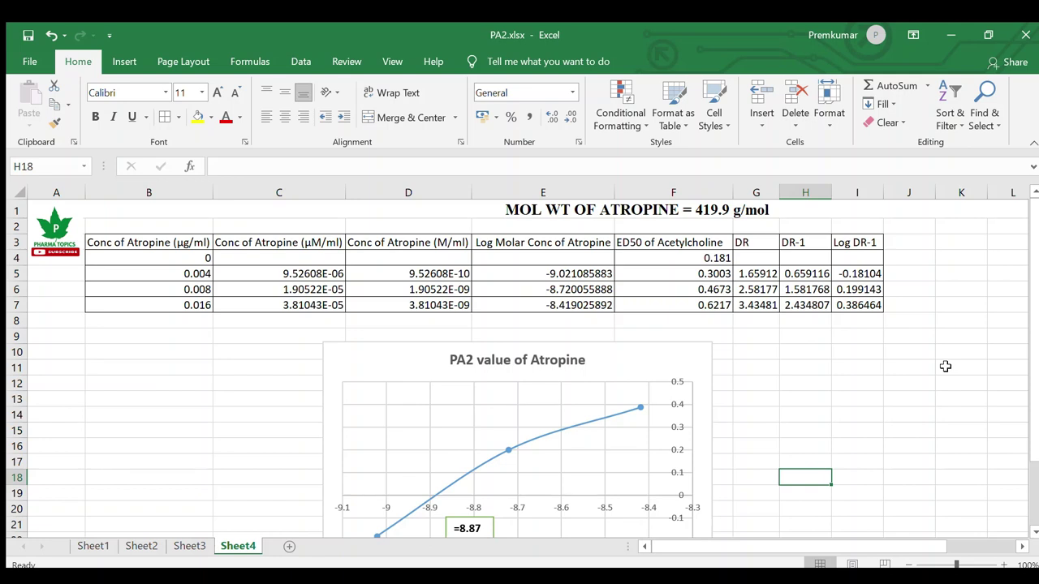
scroll(945, 366, "down", 1)
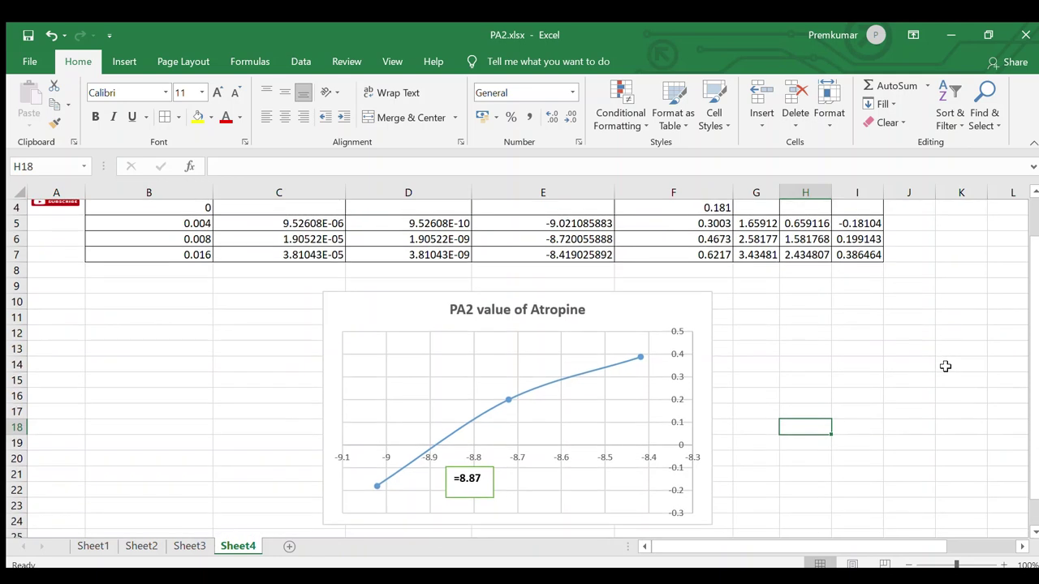
scroll(945, 366, "up", 1)
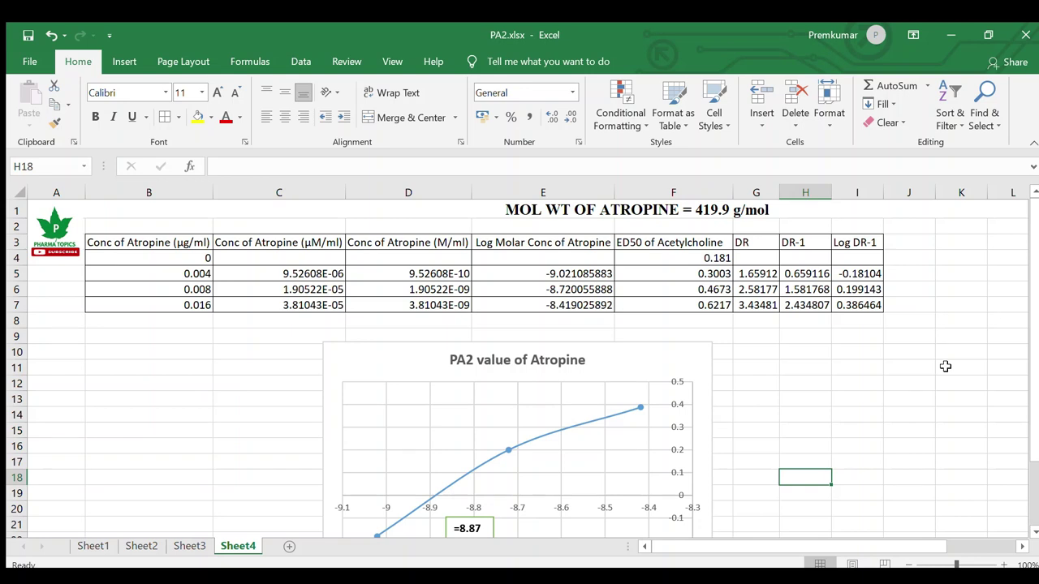
scroll(946, 366, "down", 1)
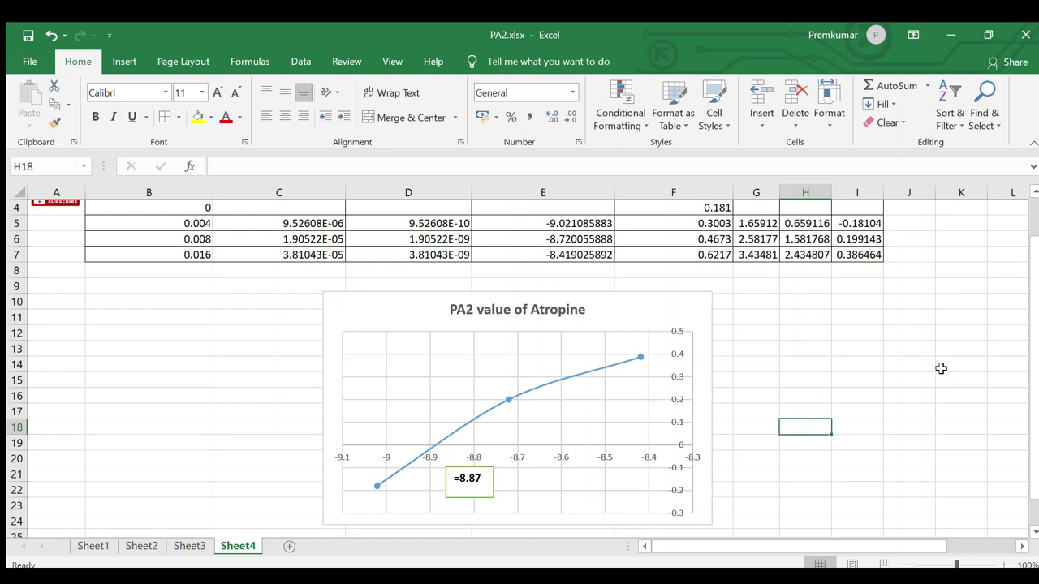
scroll(941, 368, "up", 1)
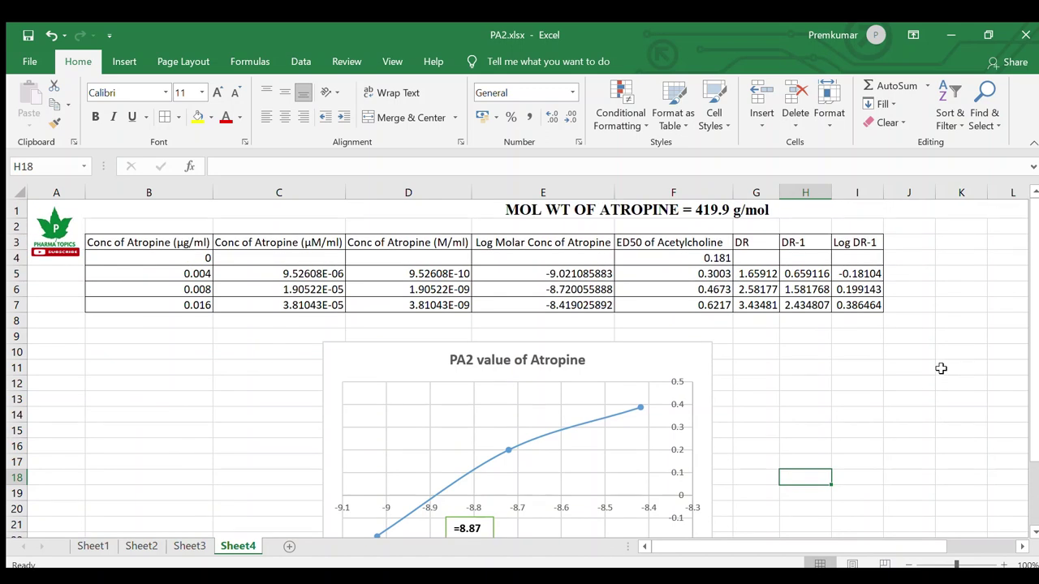